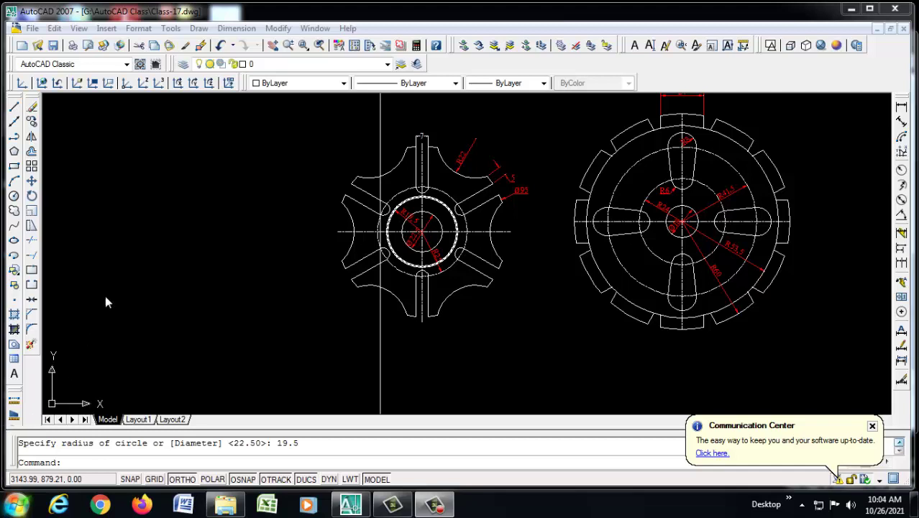
Step: Pan and zoom to centre the Class-17 title and the two gears in view
left_click(273, 45)
left_click_drag(373, 166, 375, 187)
scroll(380, 215, "down", 2)
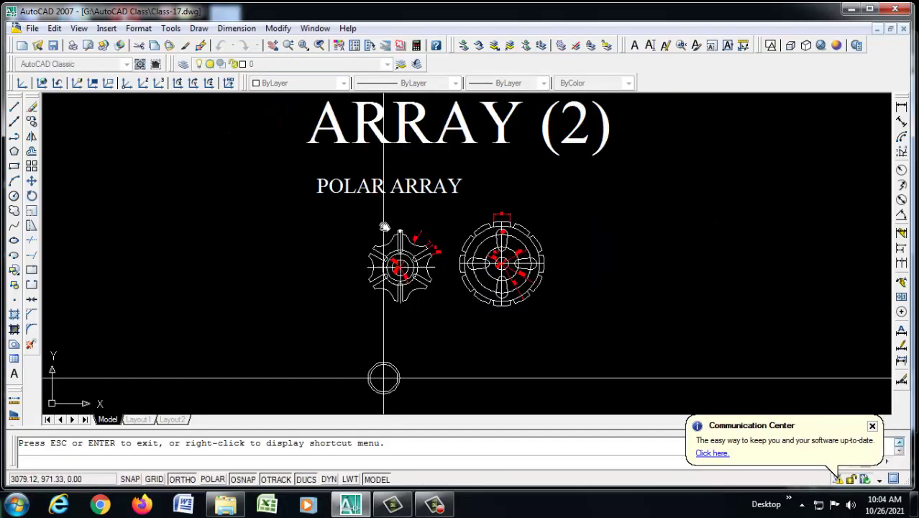
scroll(383, 208, "down", 2)
scroll(386, 211, "down", 2)
left_click_drag(411, 154, 471, 198)
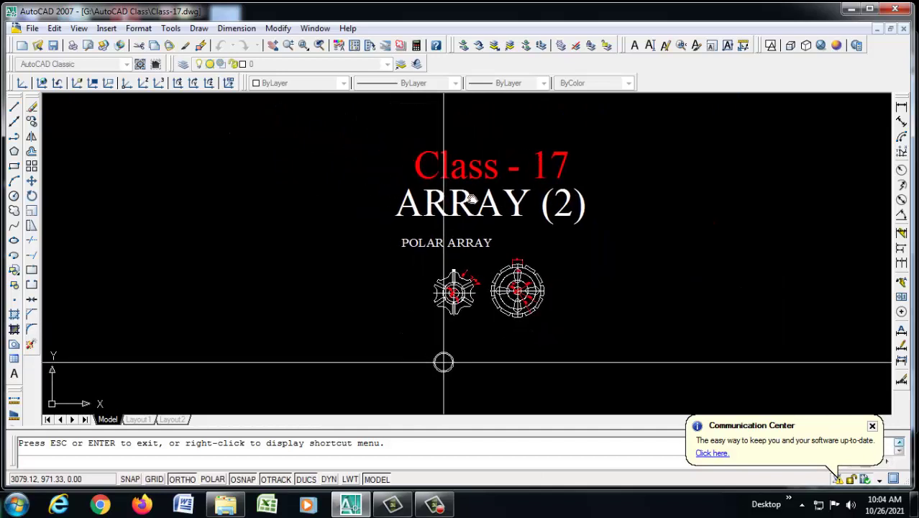
scroll(539, 229, "up", 3)
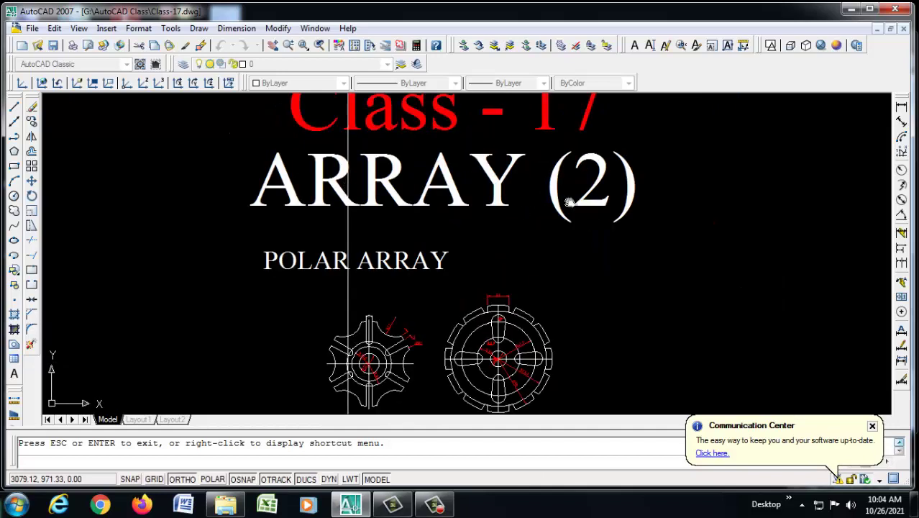
left_click_drag(477, 264, 503, 201)
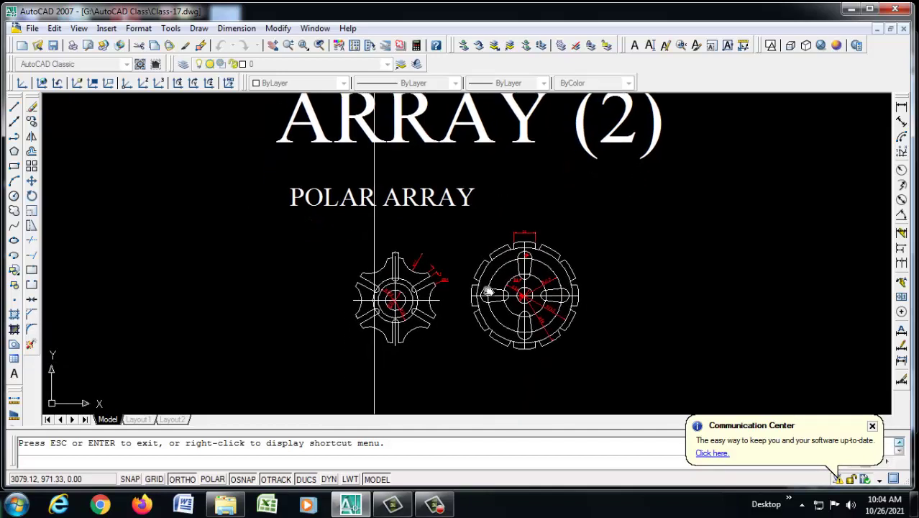
scroll(427, 248, "up", 3)
right_click(447, 229)
left_click(467, 235)
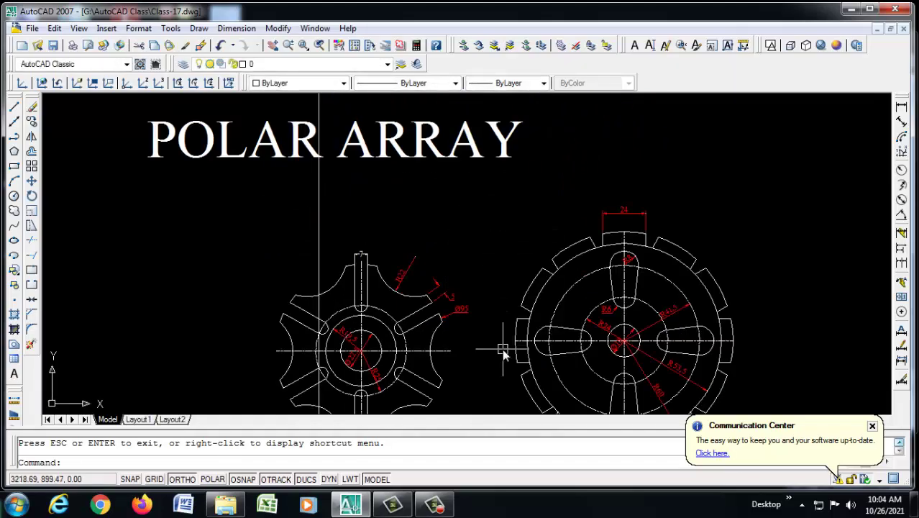
Step: Window-select the leftover small circle and its crossing lines below the gears for erasing
scroll(503, 349, "up", 3)
scroll(529, 205, "down", 6)
scroll(602, 224, "down", 4)
scroll(587, 282, "up", 3)
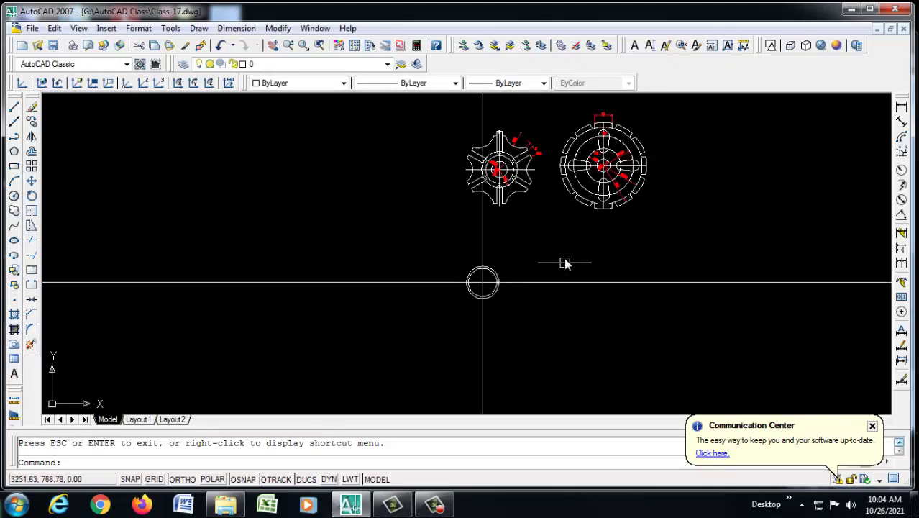
left_click(579, 257)
left_click(375, 365)
key("Delete")
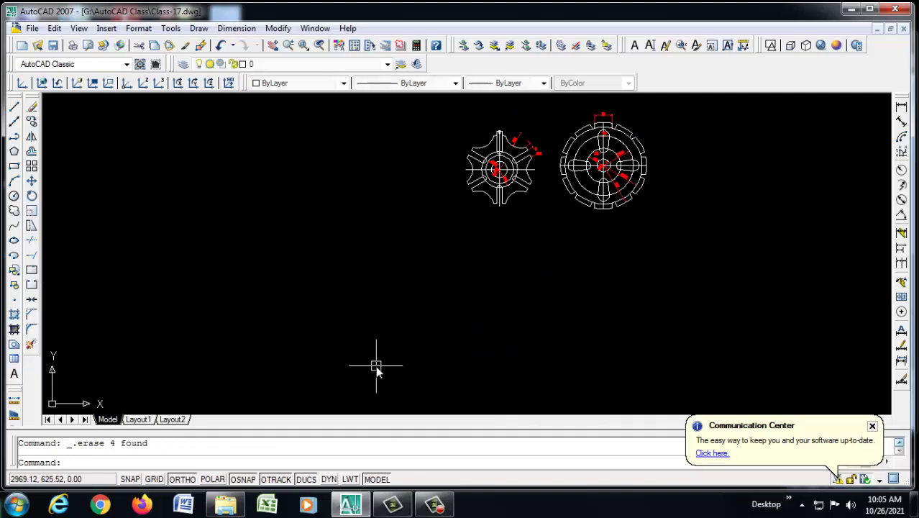
scroll(495, 148, "up", 5)
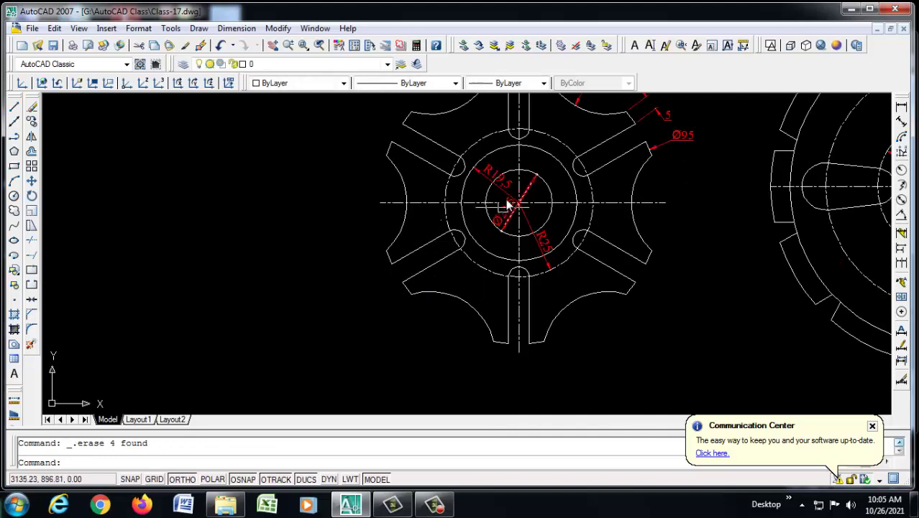
scroll(439, 234, "down", 5)
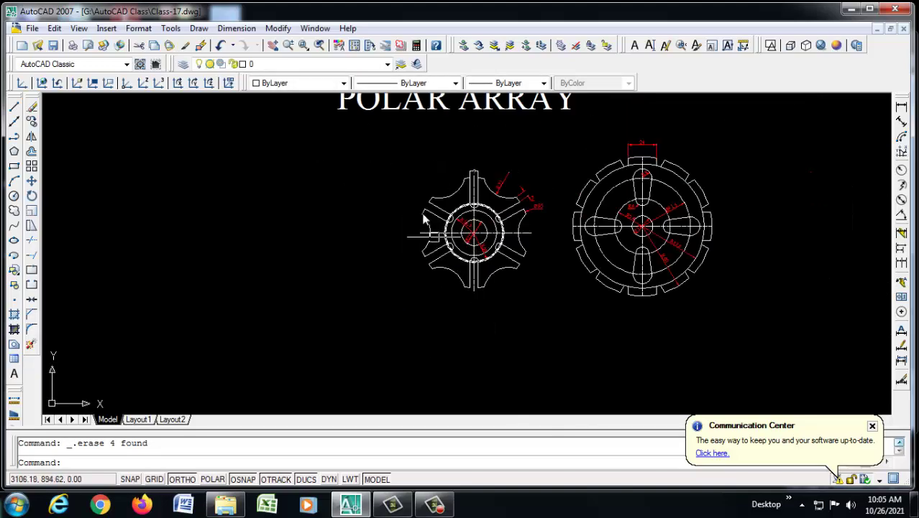
scroll(490, 219, "up", 7)
scroll(353, 195, "down", 5)
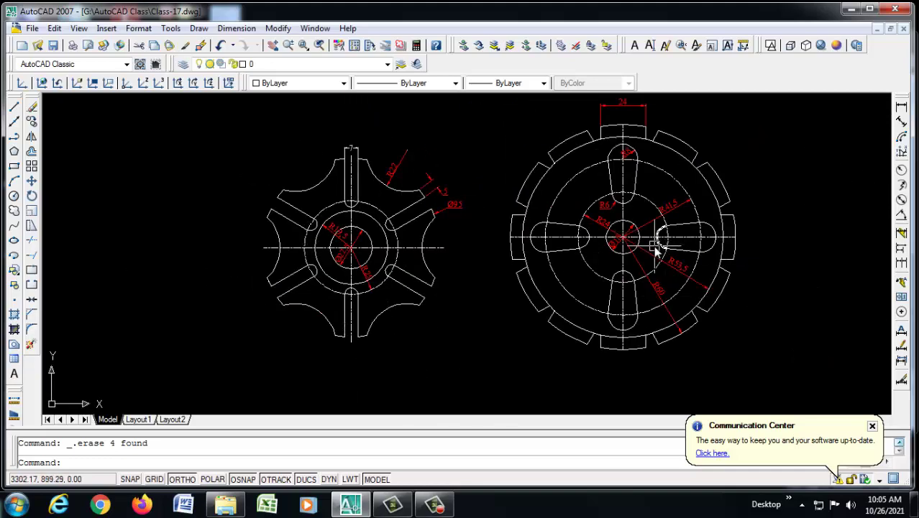
scroll(304, 302, "up", 2)
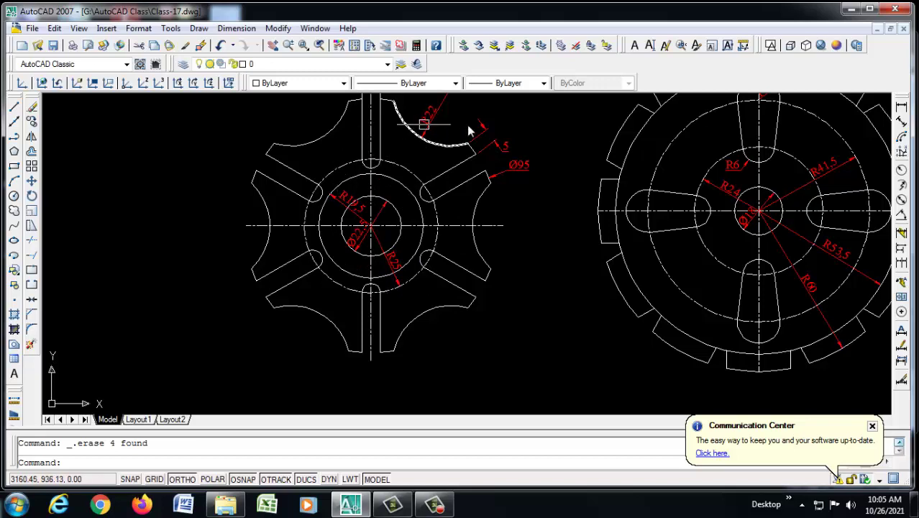
left_click(273, 44)
left_click_drag(411, 160, 420, 132)
scroll(421, 216, "down", 5)
right_click(424, 259)
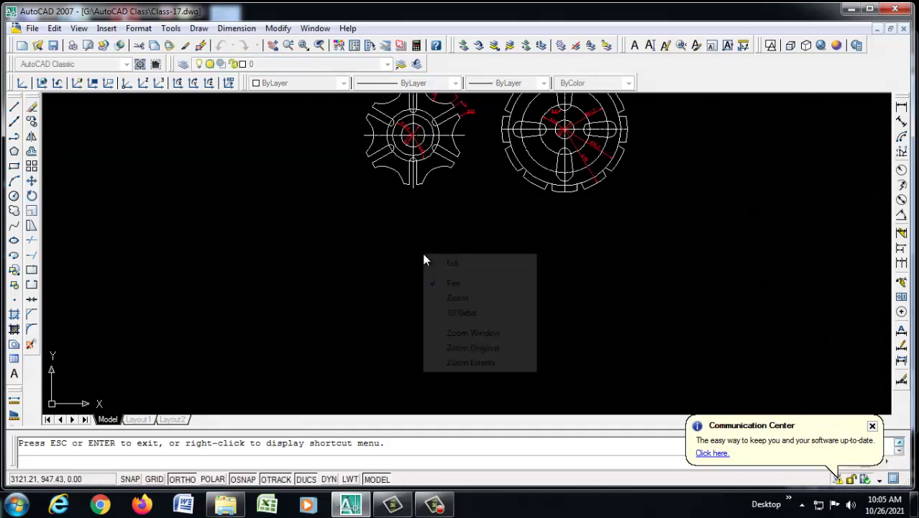
left_click(444, 263)
type("xl")
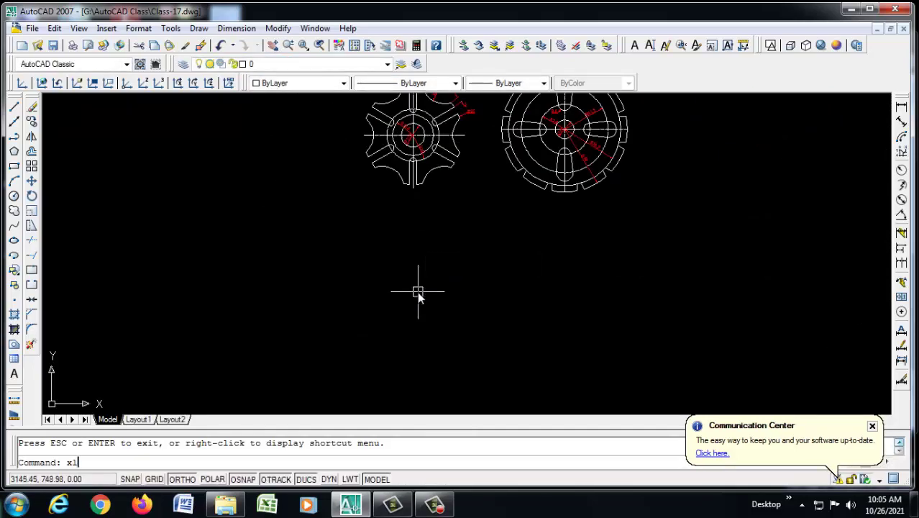
Step: Draw horizontal and vertical XLINE construction lines crossing at a point below the gears
key("Return")
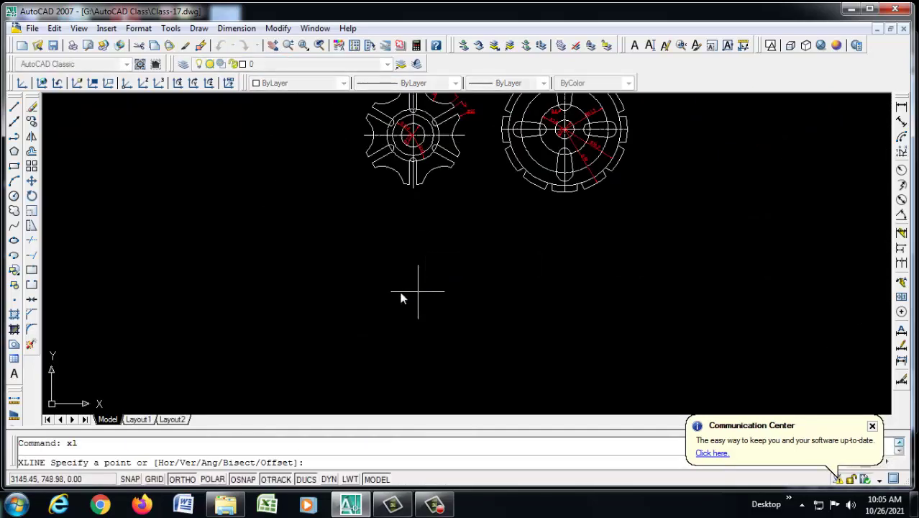
left_click(403, 292)
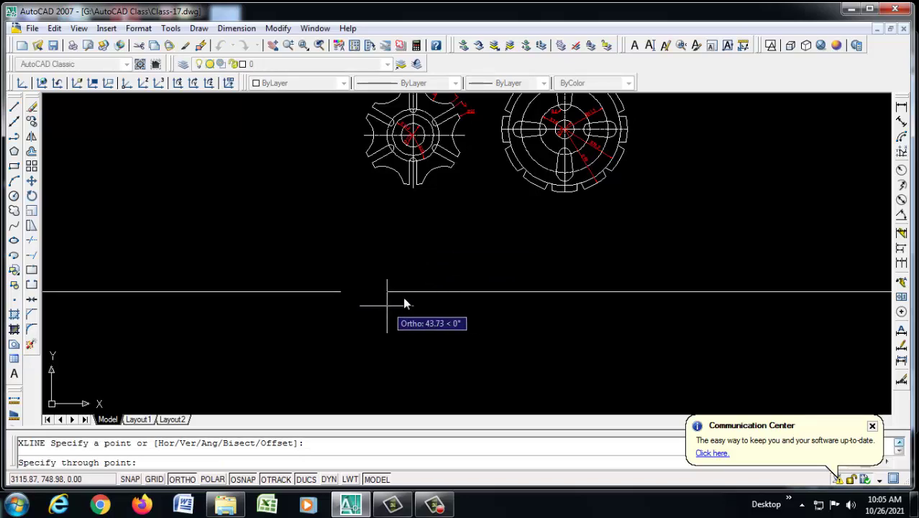
left_click(403, 296)
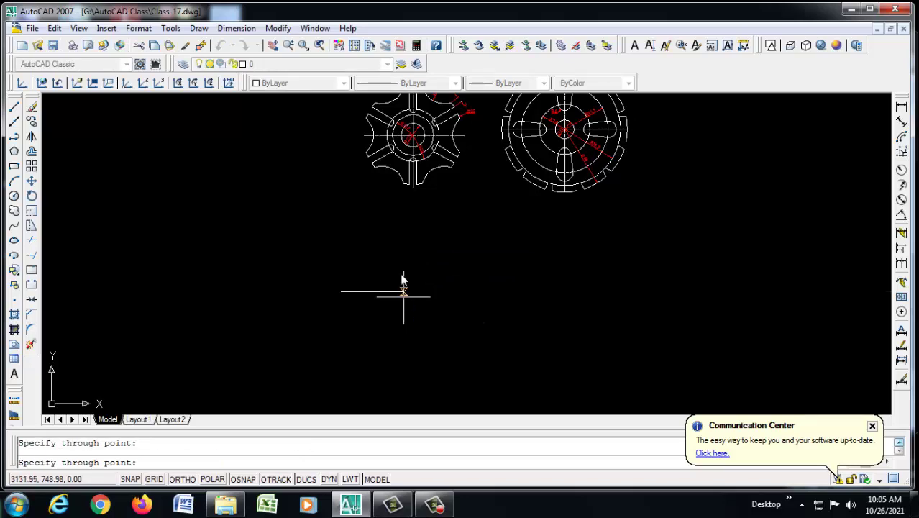
left_click(356, 207)
key("Return")
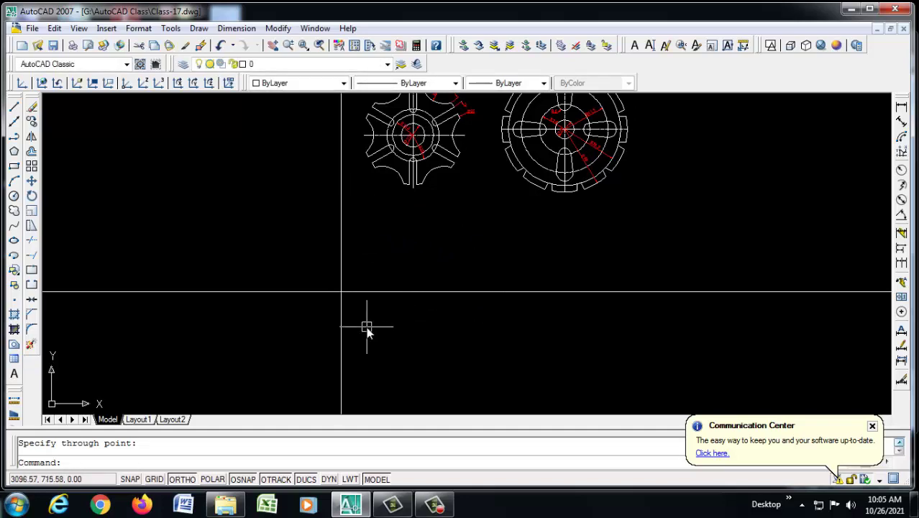
type("c")
key("Return")
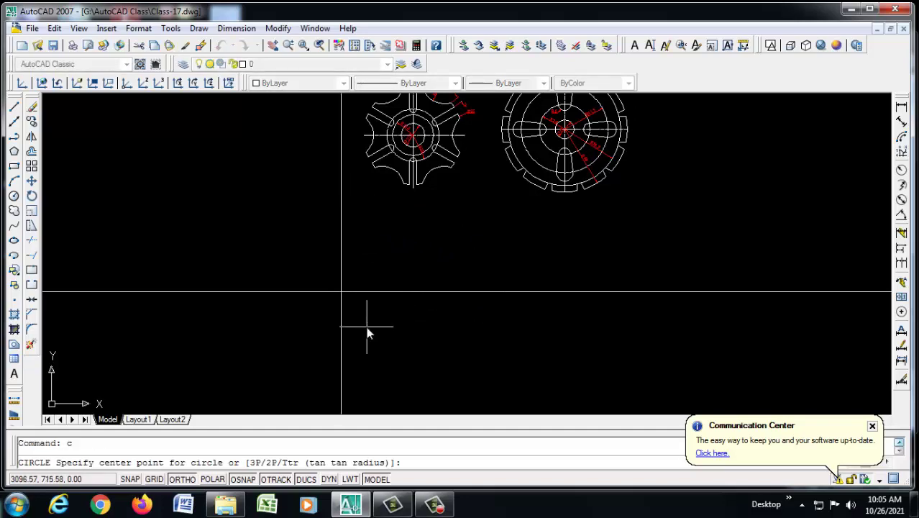
Step: Centre a 22.5-diameter circle on the construction-line intersection and zoom to check it
left_click(340, 295)
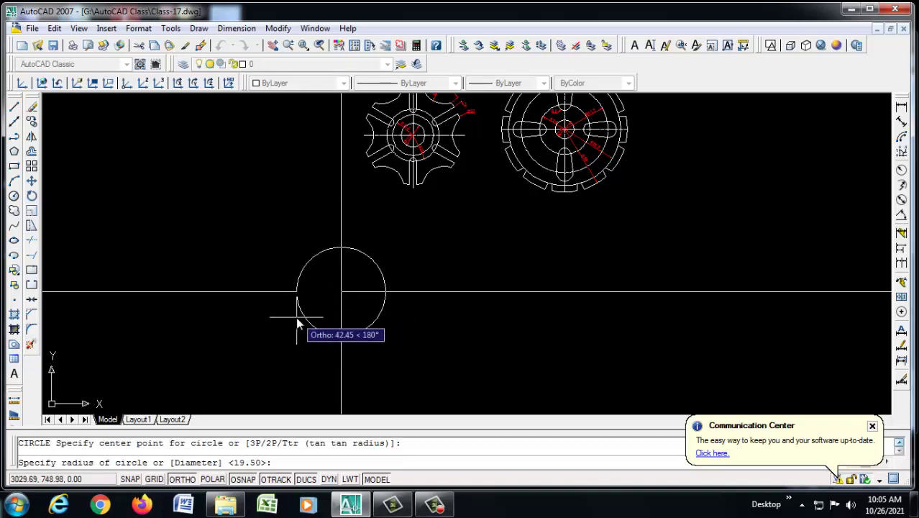
type("d")
key("Return")
type("22.5")
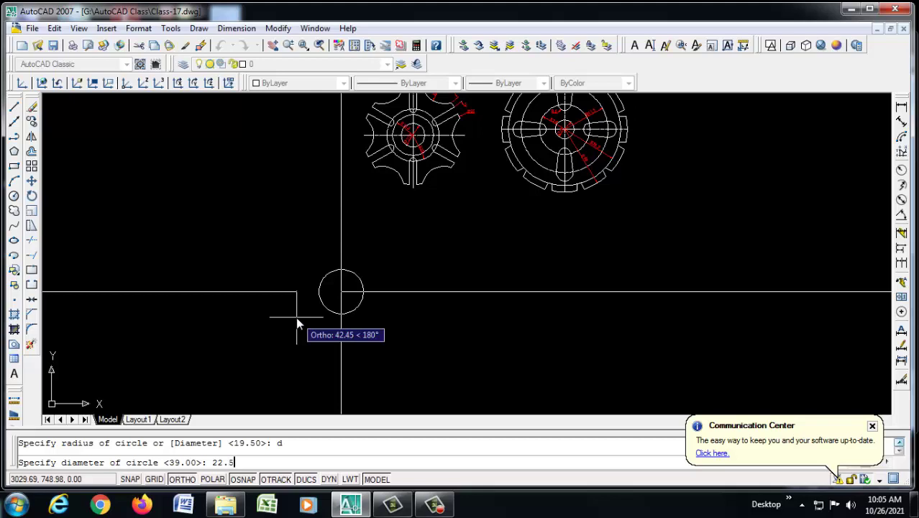
key("Return")
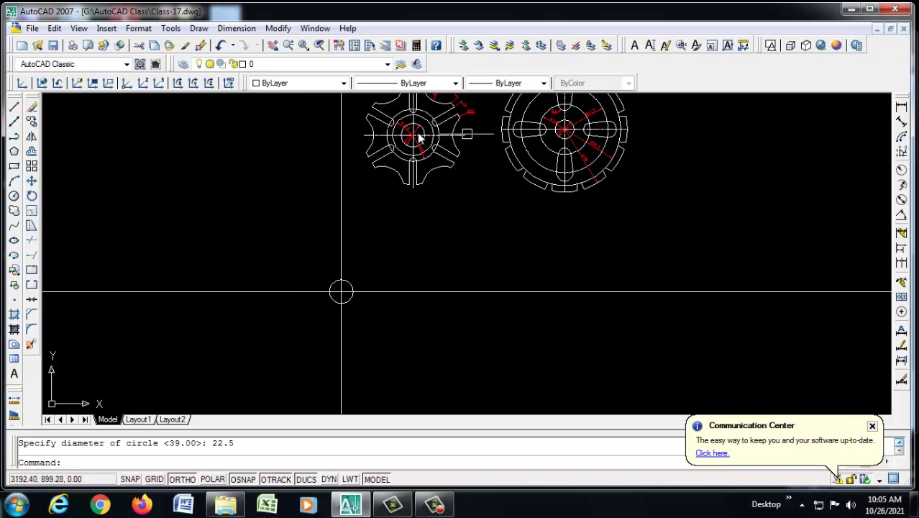
scroll(412, 117, "up", 6)
scroll(412, 117, "up", 3)
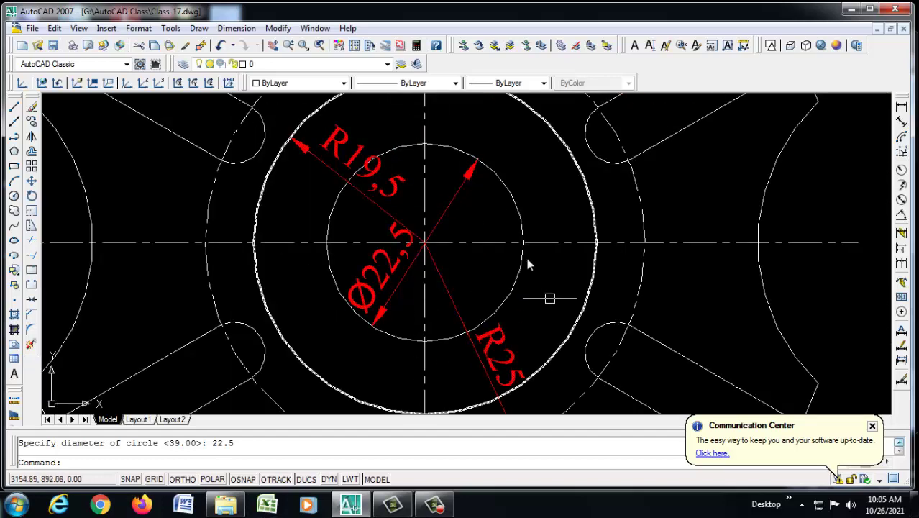
scroll(491, 194, "down", 2)
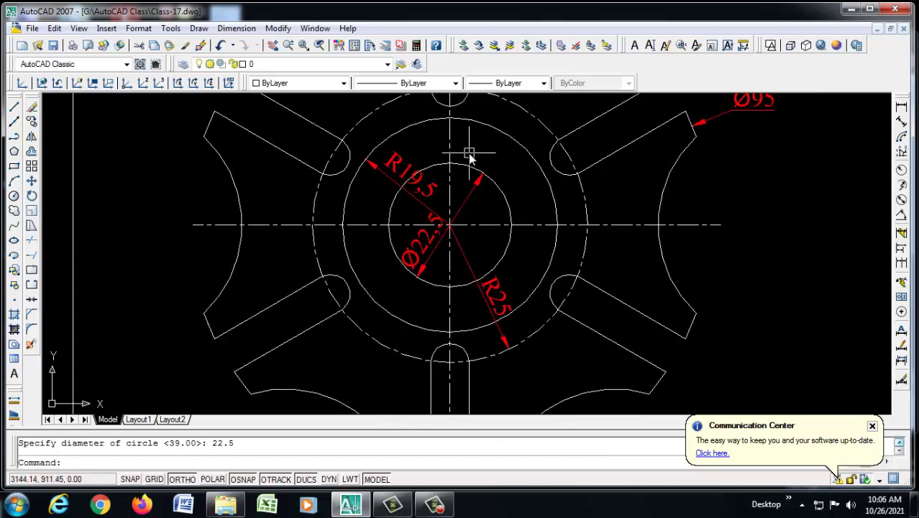
scroll(468, 155, "down", 2)
scroll(468, 164, "down", 2)
scroll(438, 302, "up", 4)
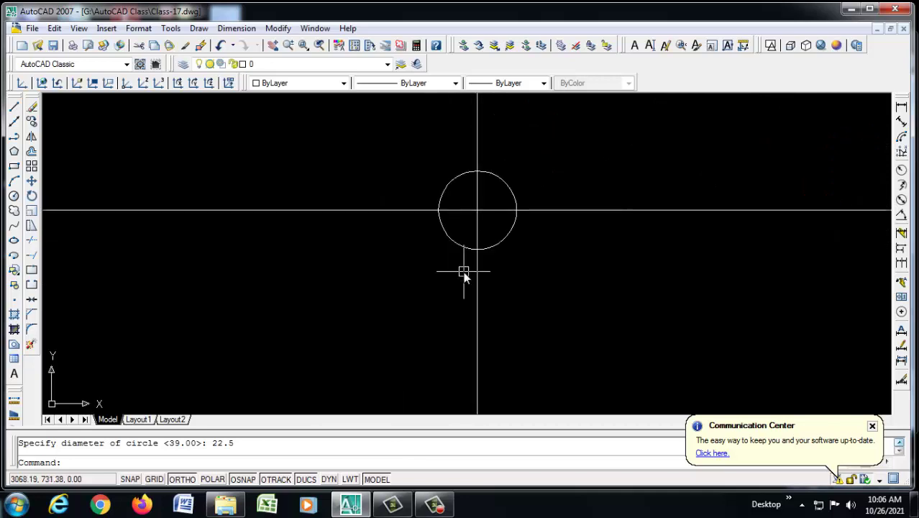
type("c")
Step: Draw a concentric circle of radius 19.5 on the hub's centre
key("Return")
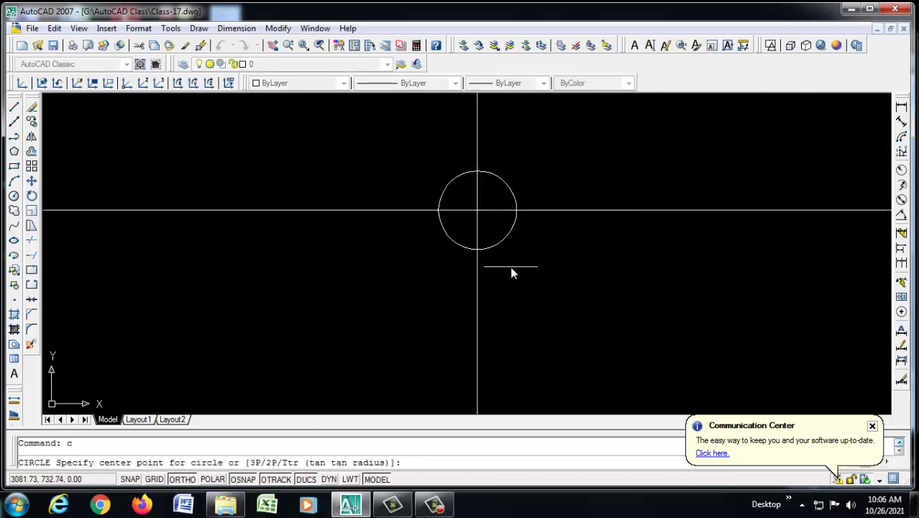
left_click(477, 210)
type("19.5")
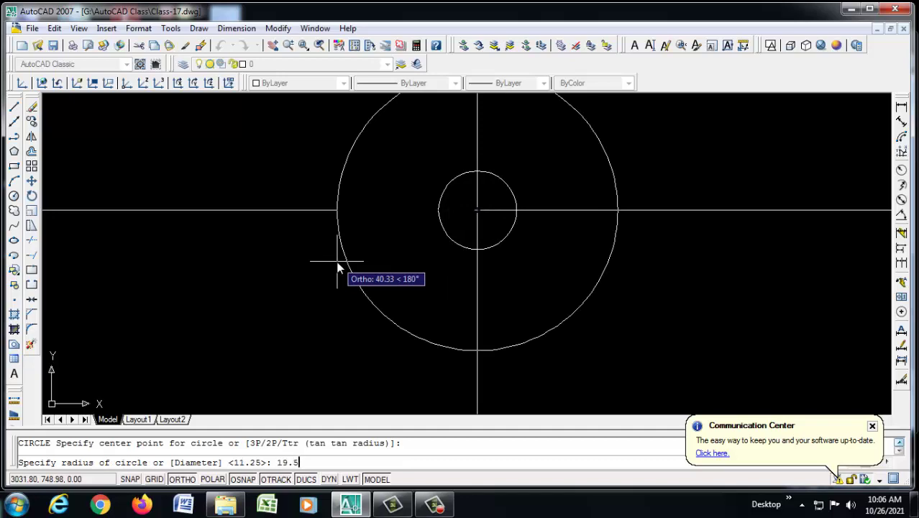
key("Return")
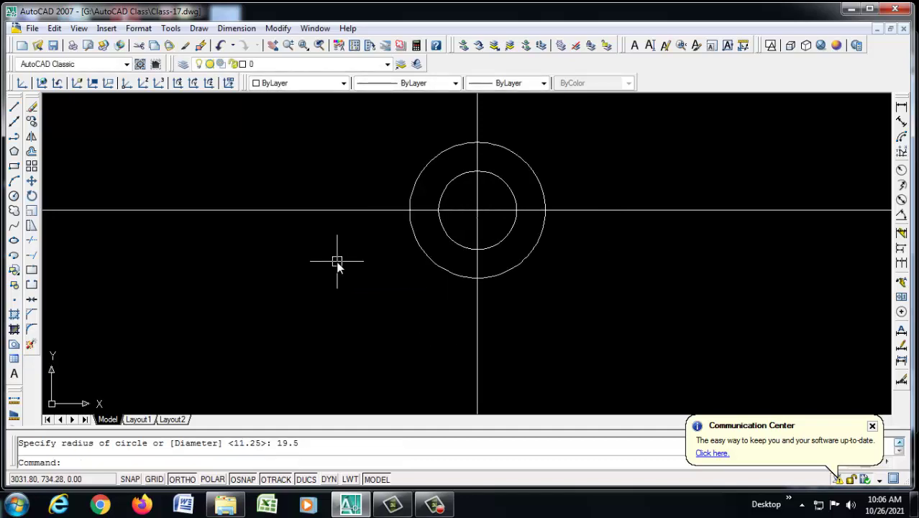
type("c")
Step: Add a concentric circle of radius 25 around the same centre
key("Return")
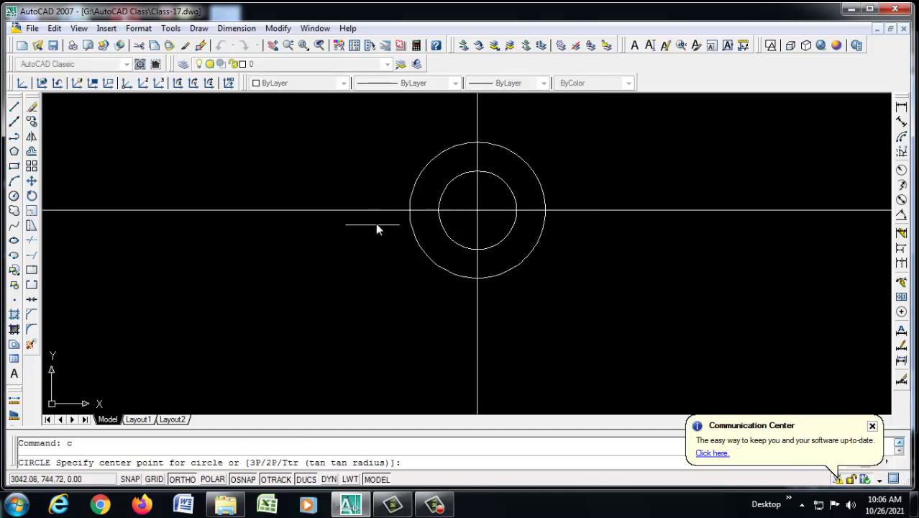
left_click(481, 213)
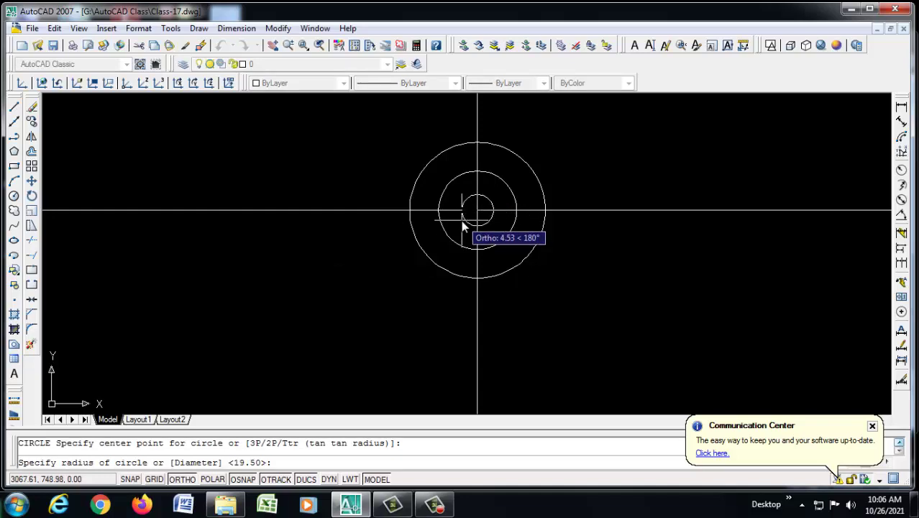
scroll(437, 335, "down", 3)
scroll(538, 173, "up", 8)
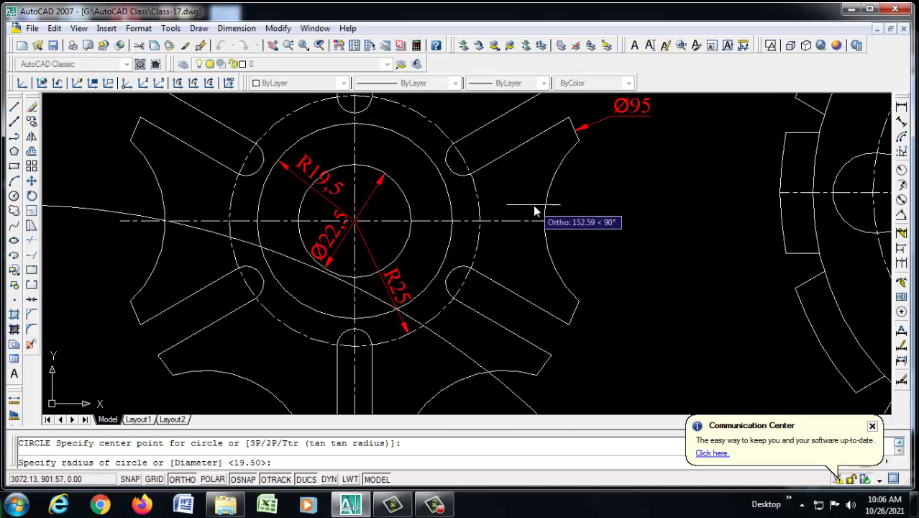
scroll(510, 240, "down", 8)
type("25")
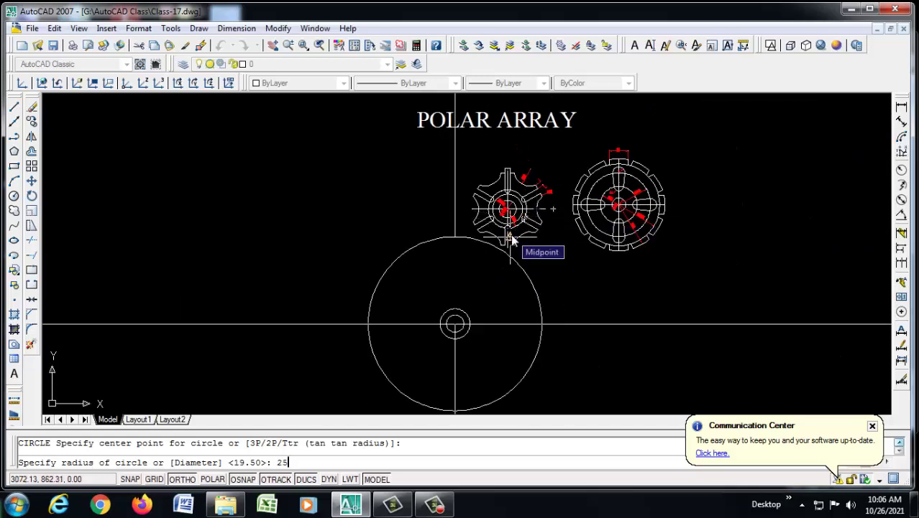
key("Return")
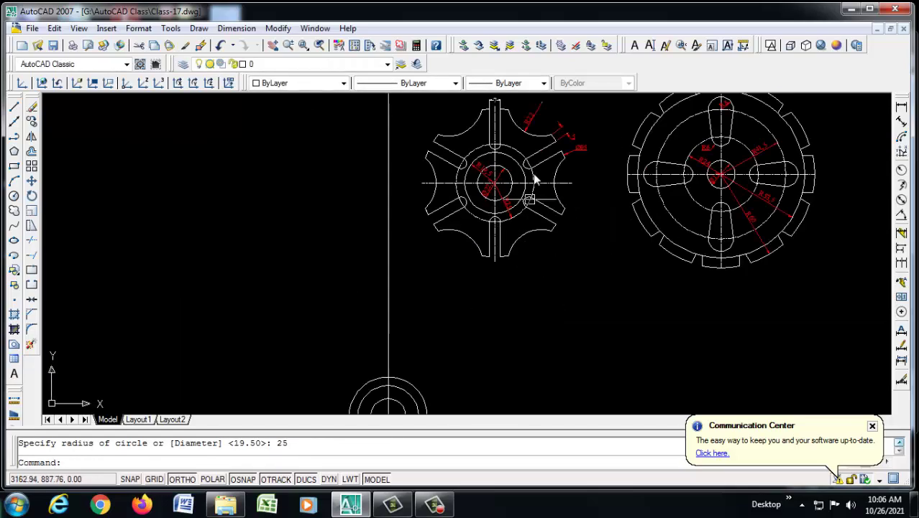
scroll(518, 236, "up", 3)
scroll(558, 173, "up", 3)
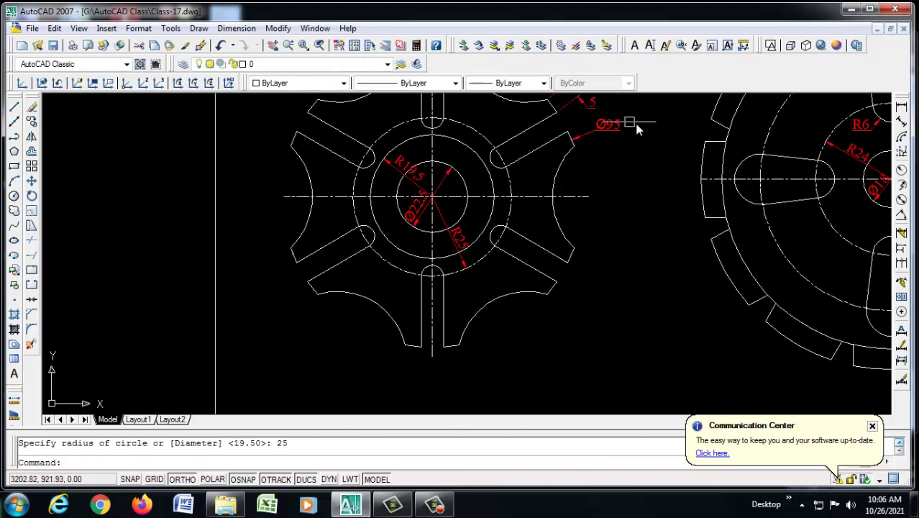
scroll(637, 128, "up", 3)
scroll(575, 151, "down", 5)
scroll(594, 172, "down", 4)
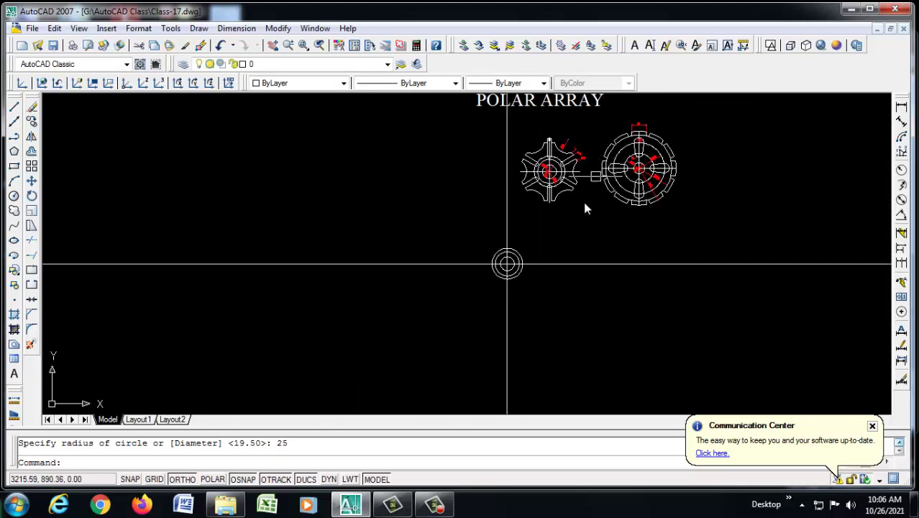
scroll(522, 272, "up", 3)
scroll(470, 255, "up", 5)
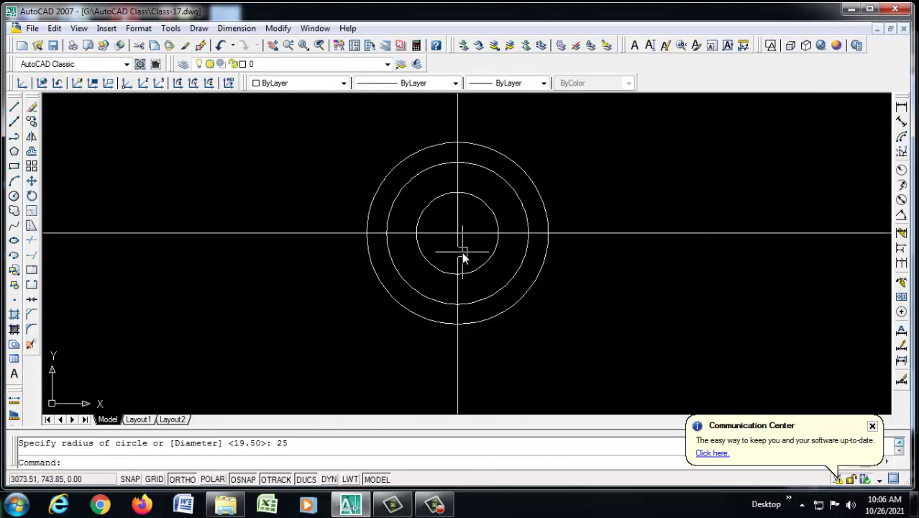
type("c")
key("Return")
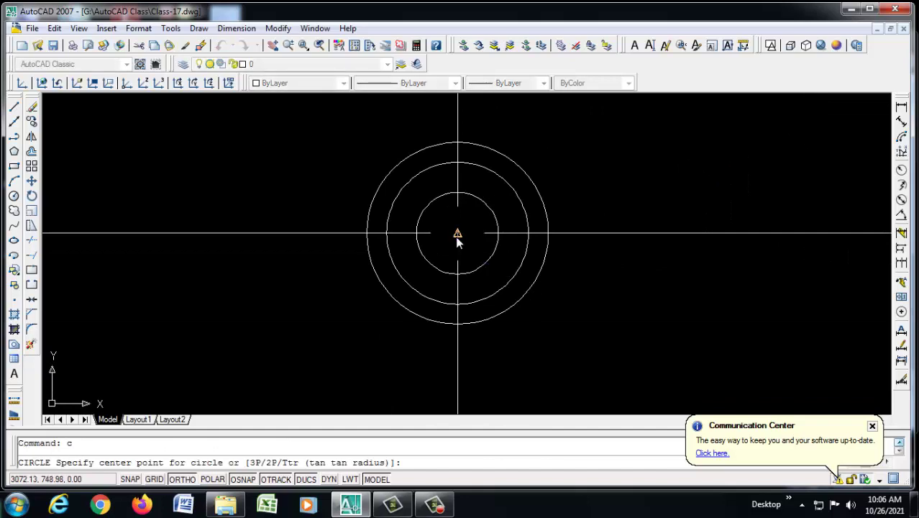
Step: Draw a 95-diameter circle on the common centre and zoom to inspect the rings
left_click(457, 233)
type("d")
key("Return")
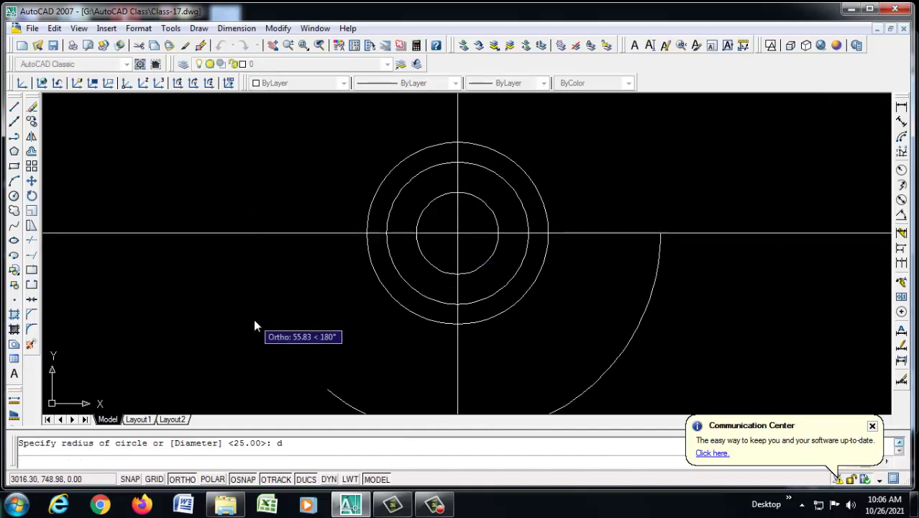
type("95")
key("Return")
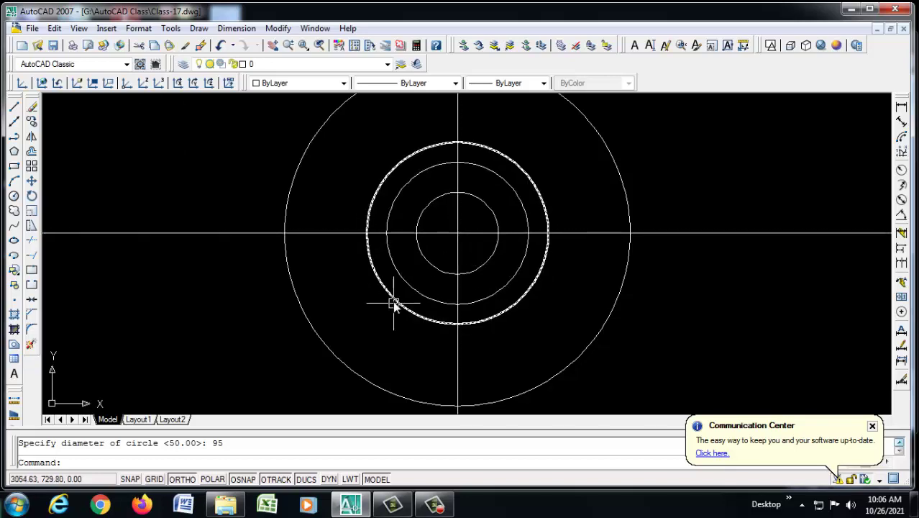
scroll(347, 315, "down", 4)
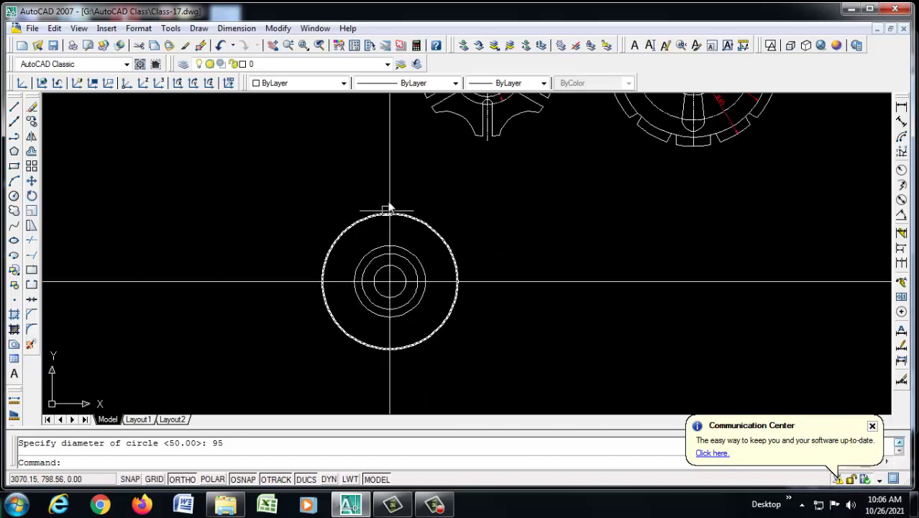
scroll(394, 233, "up", 2)
scroll(390, 222, "up", 1)
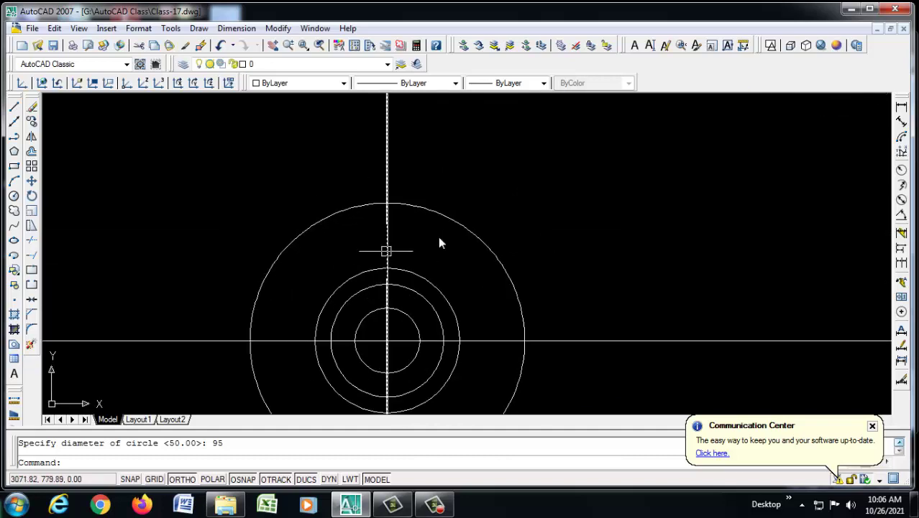
scroll(439, 239, "down", 5)
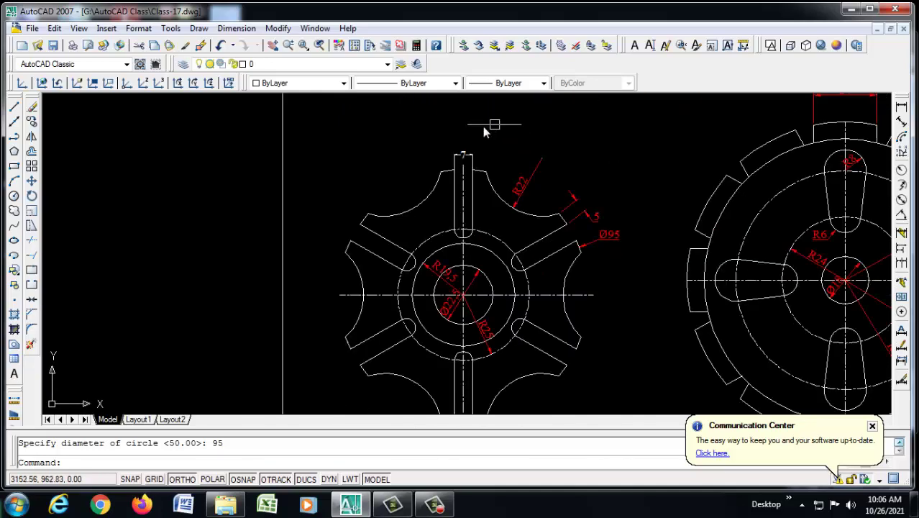
scroll(479, 177, "up", 2)
scroll(474, 172, "down", 5)
scroll(442, 273, "up", 3)
scroll(440, 280, "up", 1)
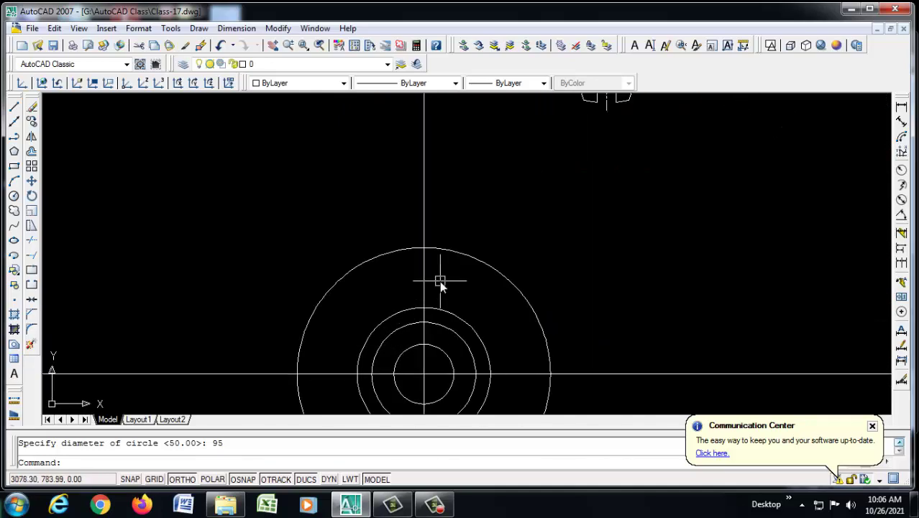
type("c")
Step: Offset the vertical centre line 3.5 to the left and to the right
key("Return")
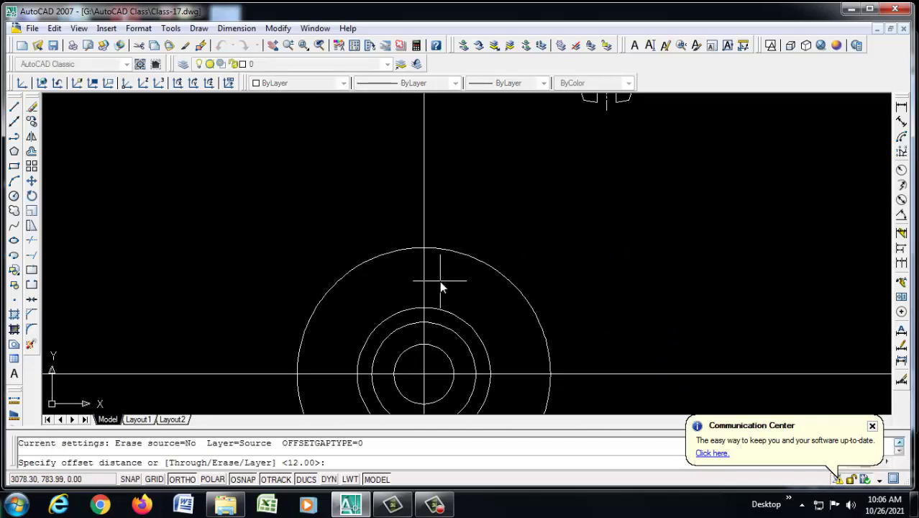
type("3.5")
key("Return")
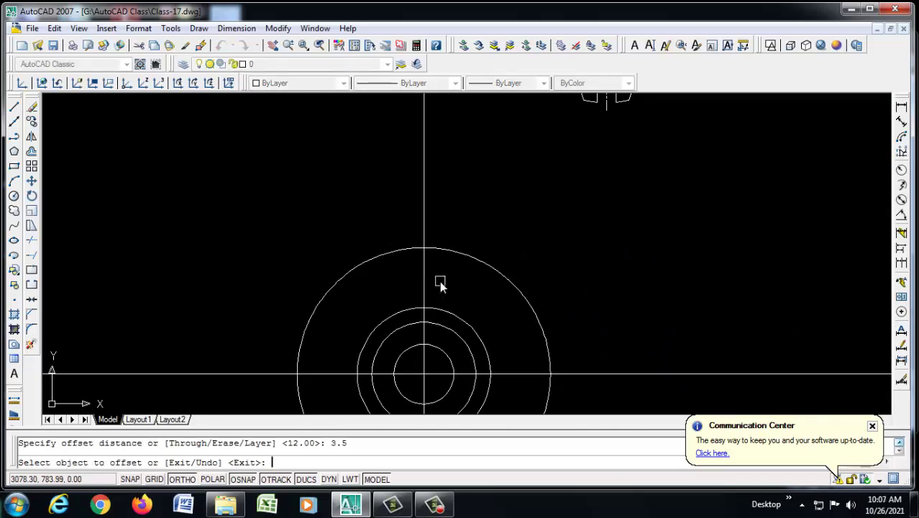
left_click(427, 223)
left_click(381, 233)
left_click(425, 234)
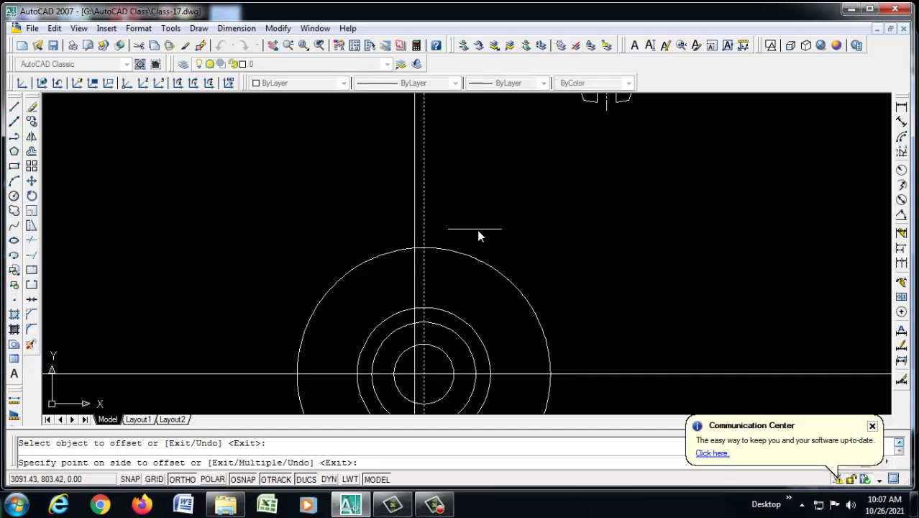
left_click(480, 235)
right_click(481, 231)
left_click(493, 238)
type("tr")
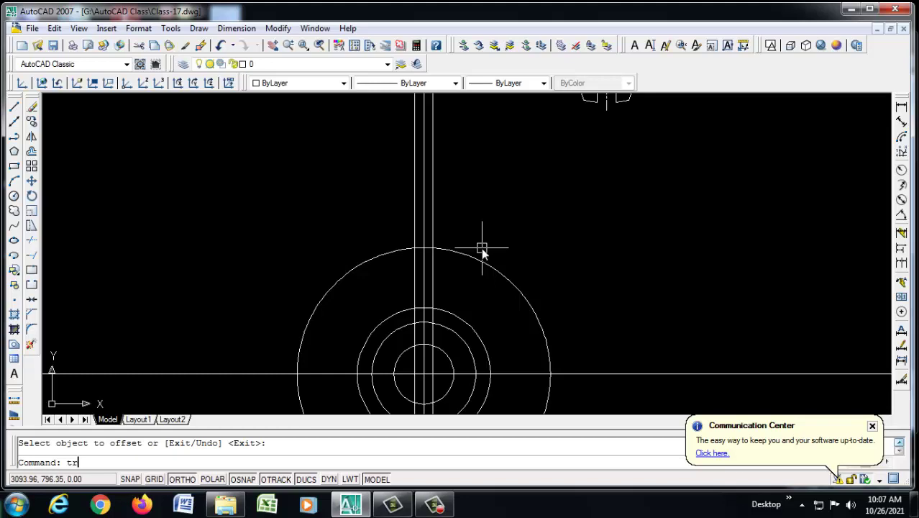
Step: Trim all construction line ends lying outside the 95-diameter circle
key("Return")
key("Return")
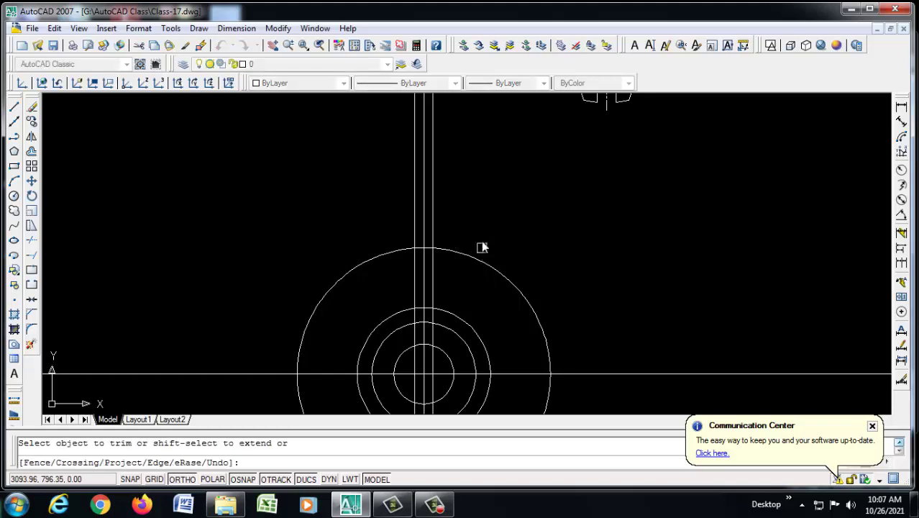
left_click(482, 248)
left_click(377, 196)
scroll(531, 248, "down", 4)
left_click(593, 246)
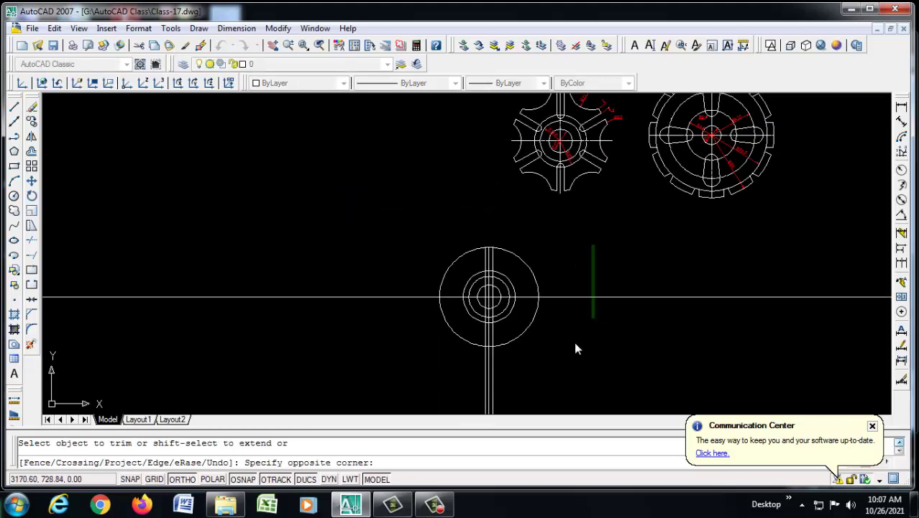
left_click(574, 349)
left_click(565, 369)
left_click(471, 394)
left_click(420, 294)
scroll(495, 302, "up", 3)
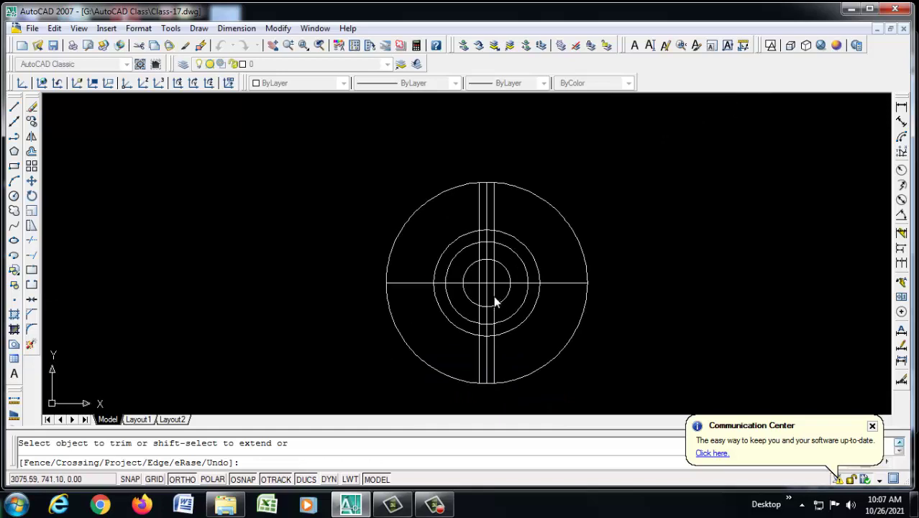
right_click(537, 291)
left_click(563, 296)
Step: Set the horizontal centre line's linetype to CENTER
scroll(562, 296, "up", 3)
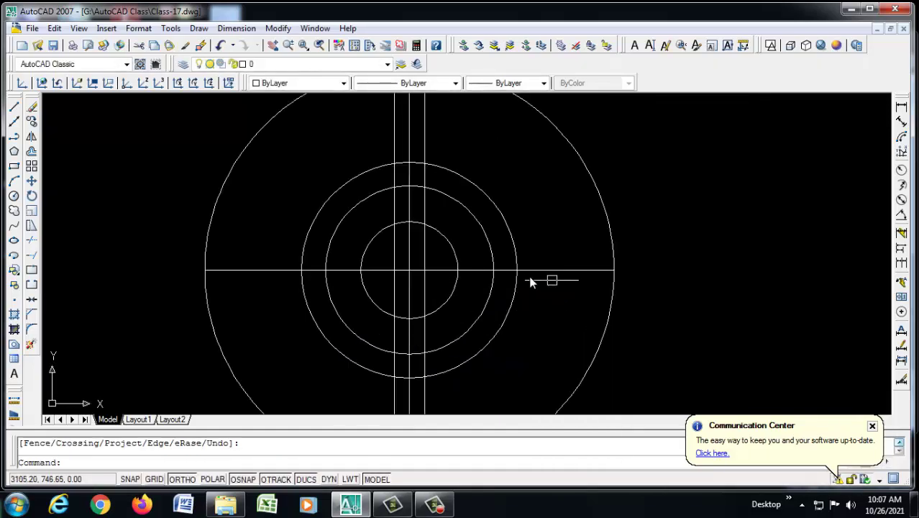
scroll(531, 282, "down", 4)
scroll(577, 117, "up", 3)
scroll(564, 133, "up", 2)
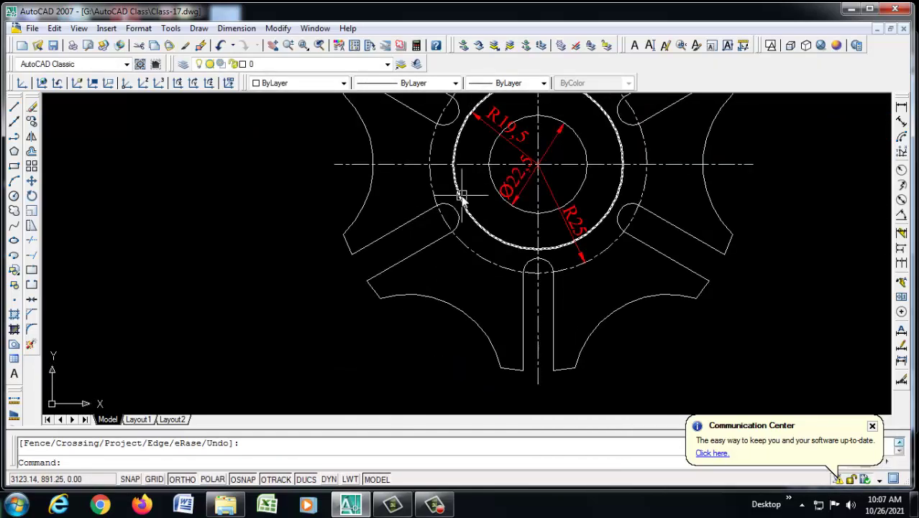
scroll(563, 223, "down", 5)
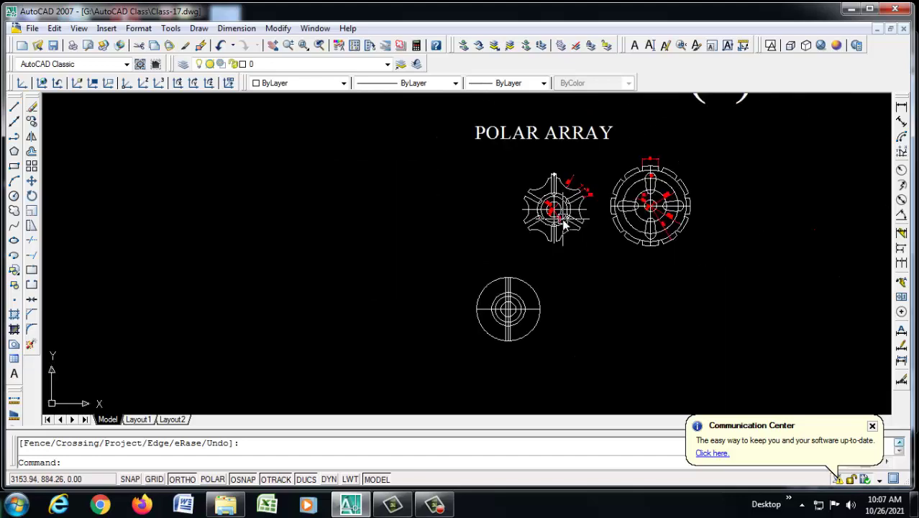
scroll(536, 291, "up", 3)
scroll(453, 334, "up", 6)
left_click(528, 276)
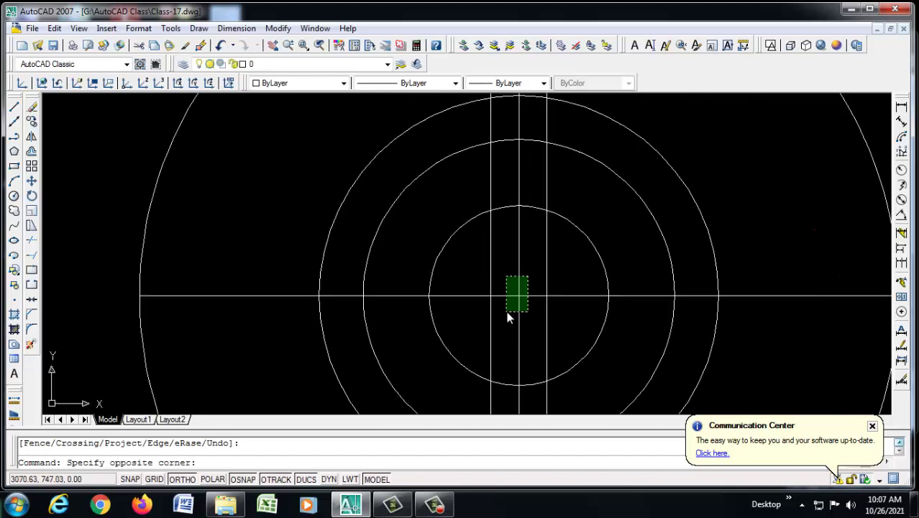
left_click(507, 316)
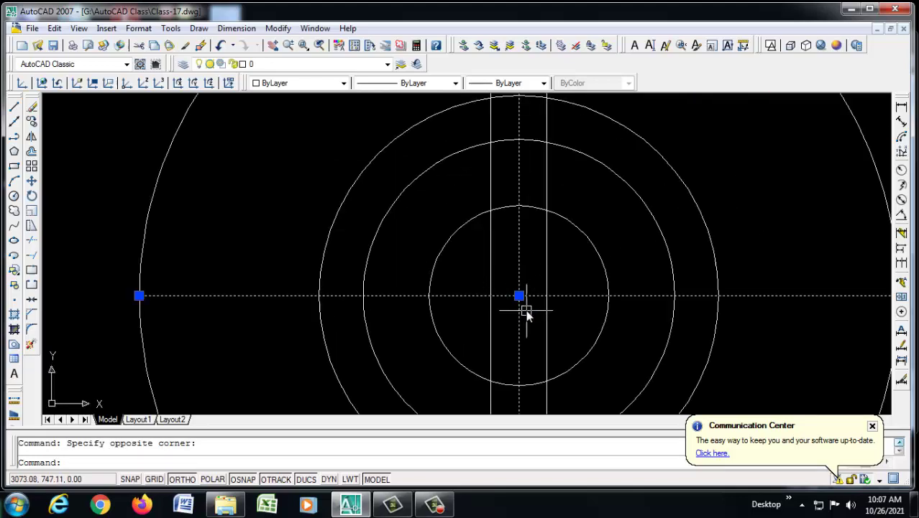
left_click(432, 85)
left_click(423, 119)
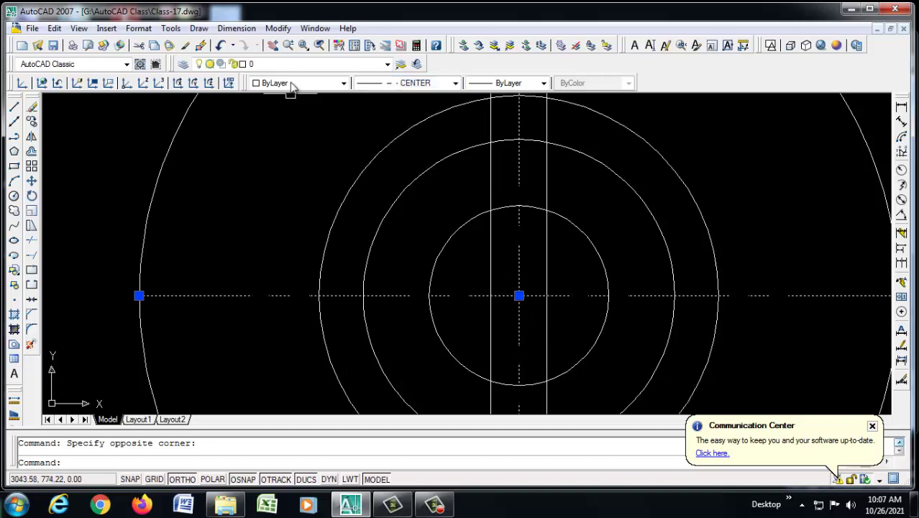
Step: Change the radius 25 circle to the CENTER linetype, then clear the selection
left_click(288, 45)
scroll(517, 267, "down", 1)
scroll(539, 259, "down", 3)
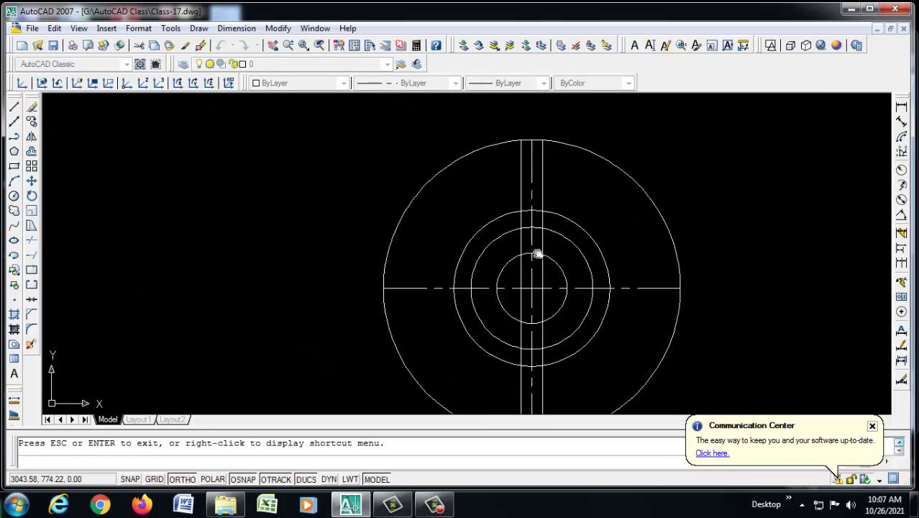
scroll(540, 256, "down", 3)
scroll(568, 210, "up", 1)
scroll(630, 177, "up", 5)
scroll(557, 200, "up", 3)
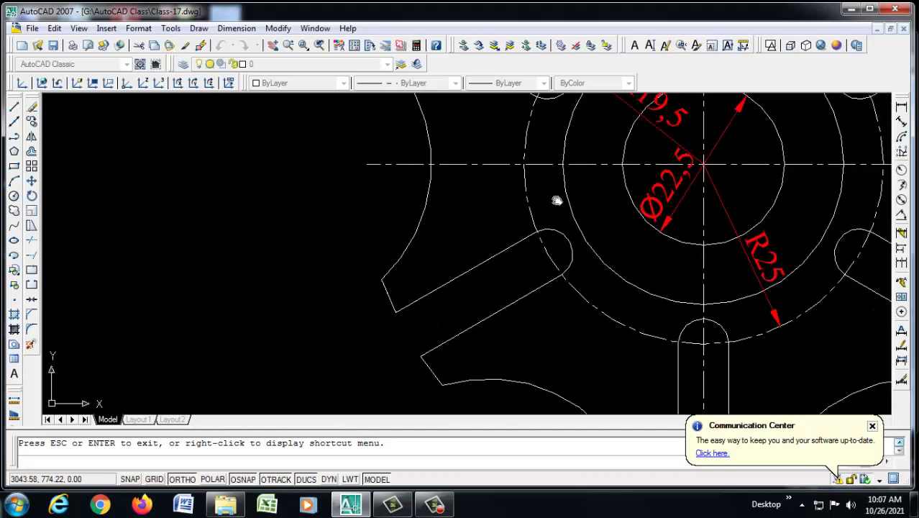
scroll(550, 216, "down", 3)
scroll(580, 199, "up", 1)
scroll(585, 156, "up", 1)
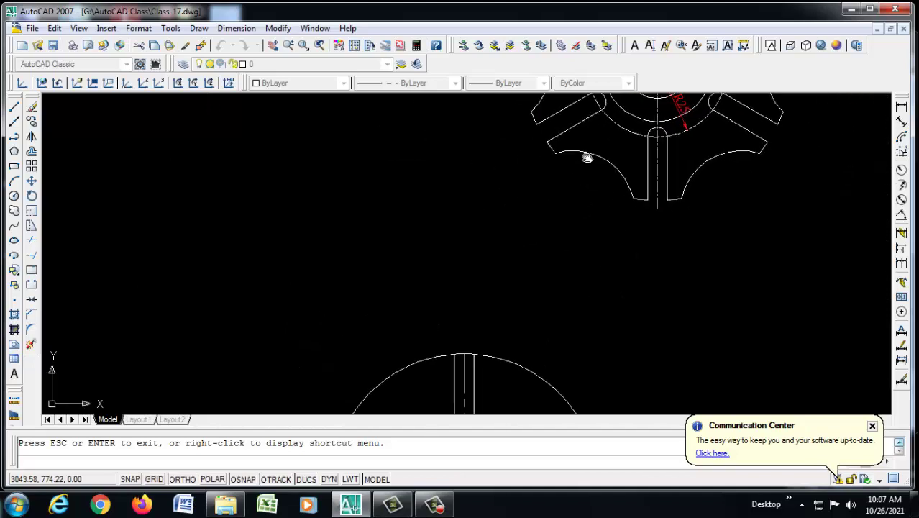
scroll(560, 183, "up", 2)
right_click(540, 207)
left_click(576, 219)
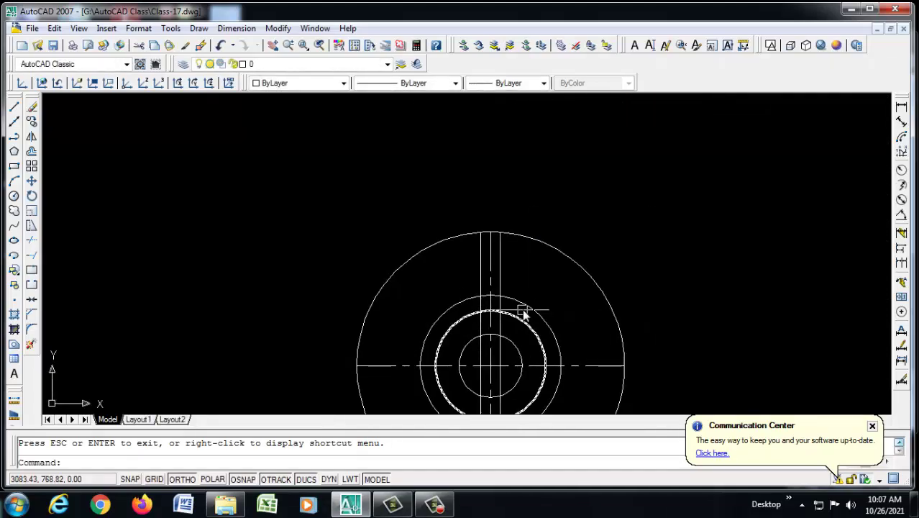
left_click(525, 311)
left_click(436, 83)
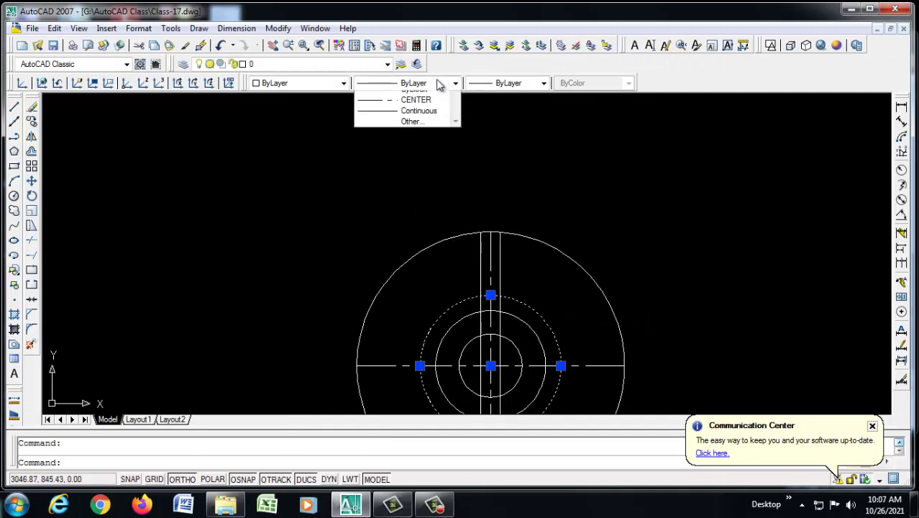
left_click(423, 117)
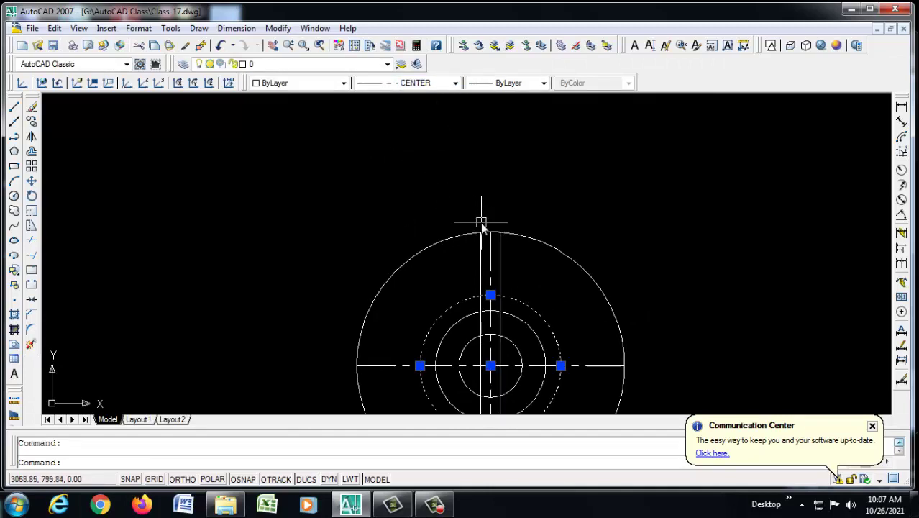
key("Escape")
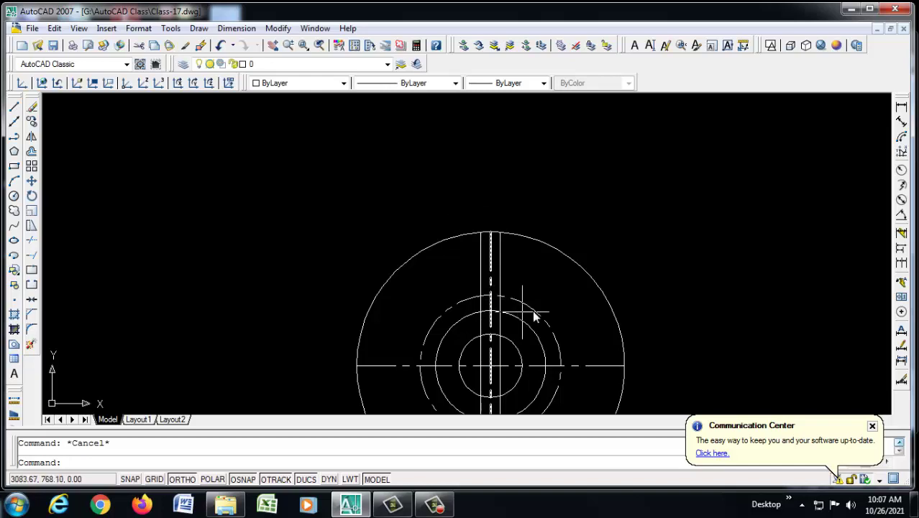
Step: Trim the vertical line pieces between the dashed radius 25 circle and the inner circle
scroll(483, 338, "up", 2)
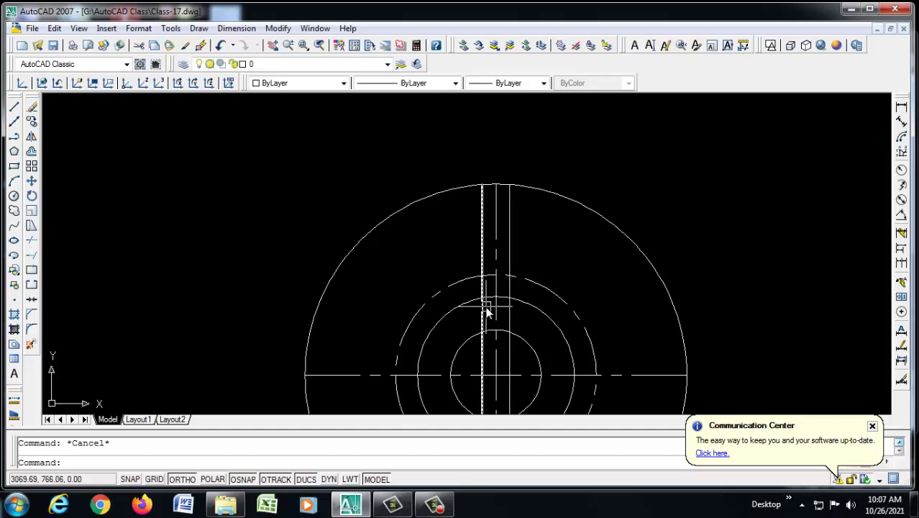
type("tr")
key("Return")
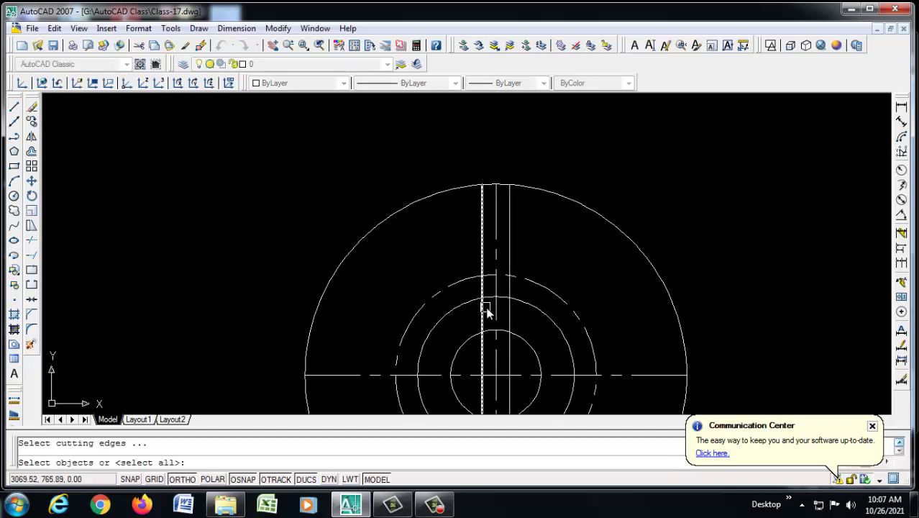
scroll(529, 269, "up", 3)
key("Return")
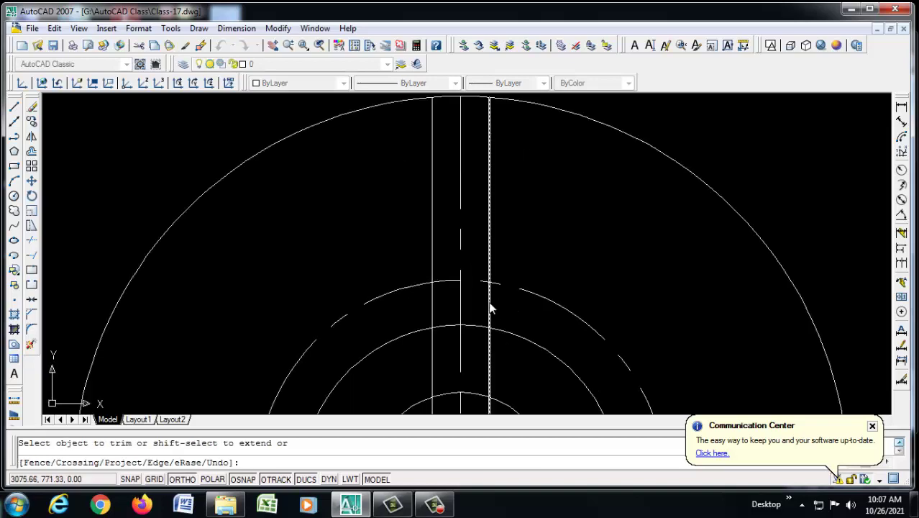
left_click(489, 308)
left_click(425, 305)
left_click(437, 321)
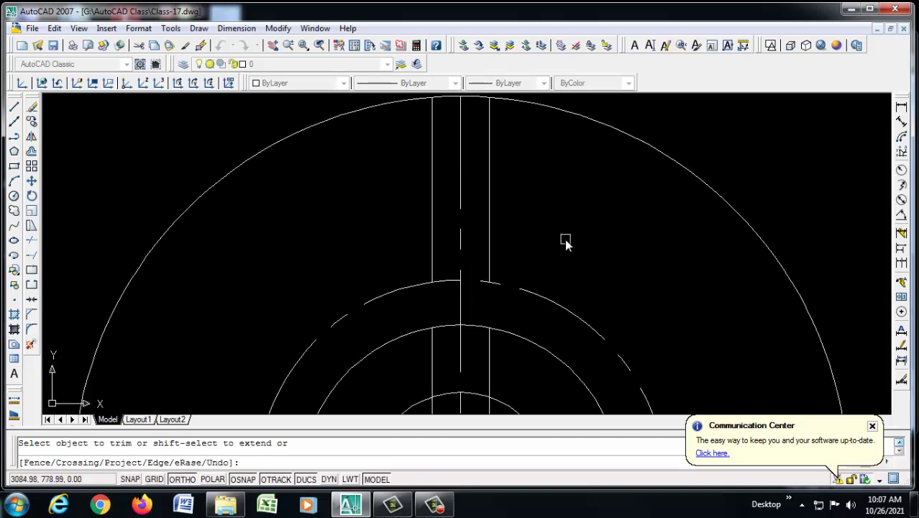
right_click(566, 243)
left_click(584, 248)
type("c")
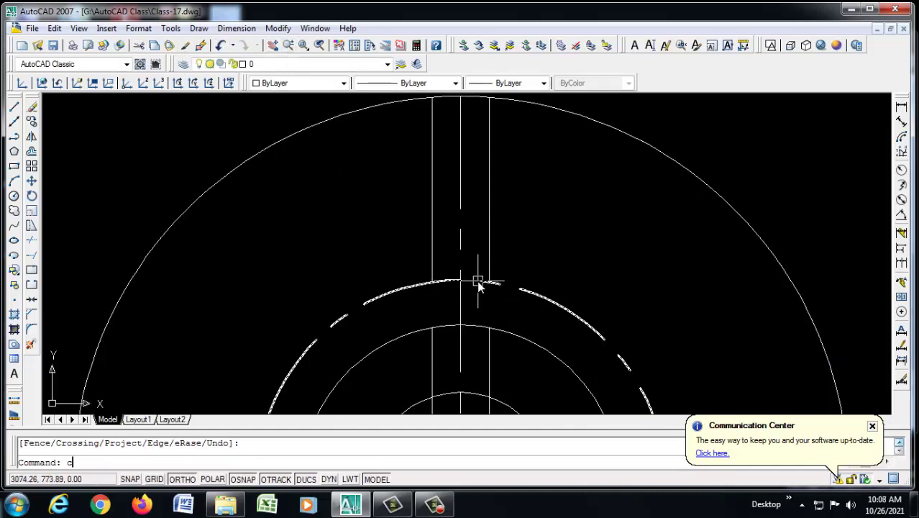
Step: Draw a circle centred where the centreline meets the dashed circle, touching both slot lines
key("Return")
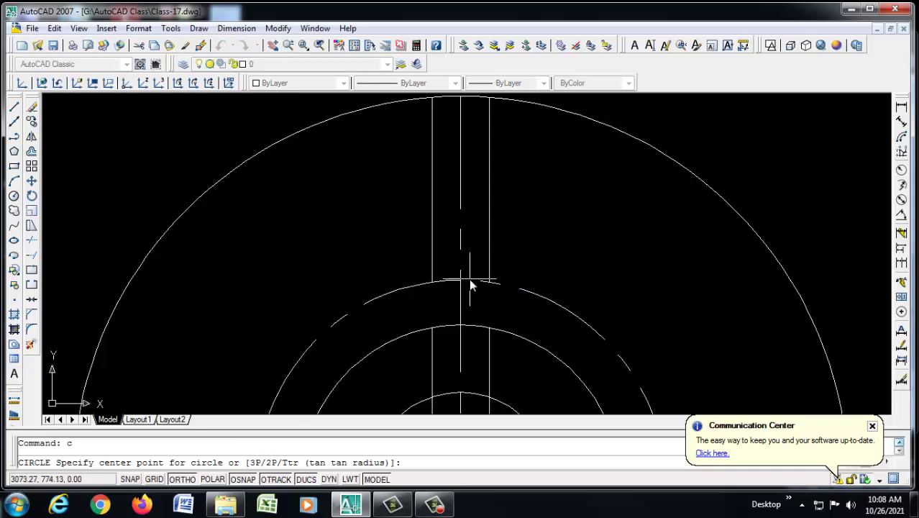
left_click(460, 281)
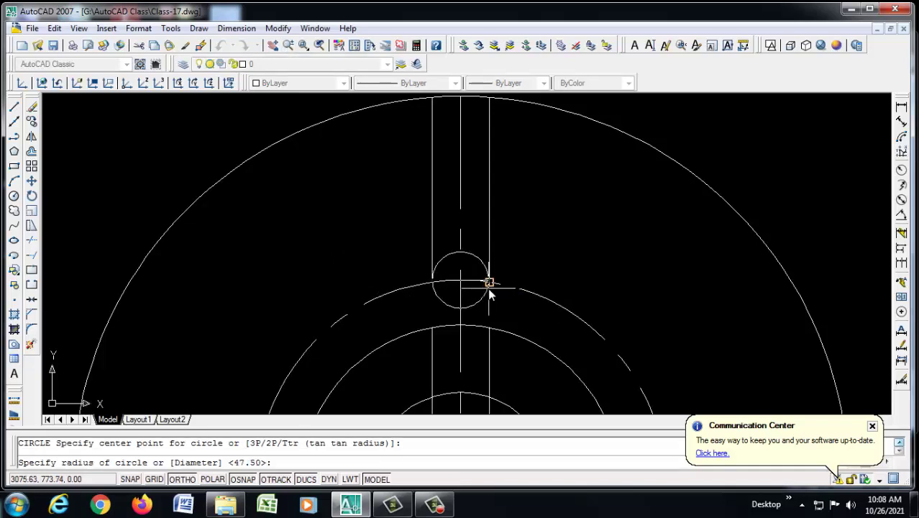
left_click(489, 285)
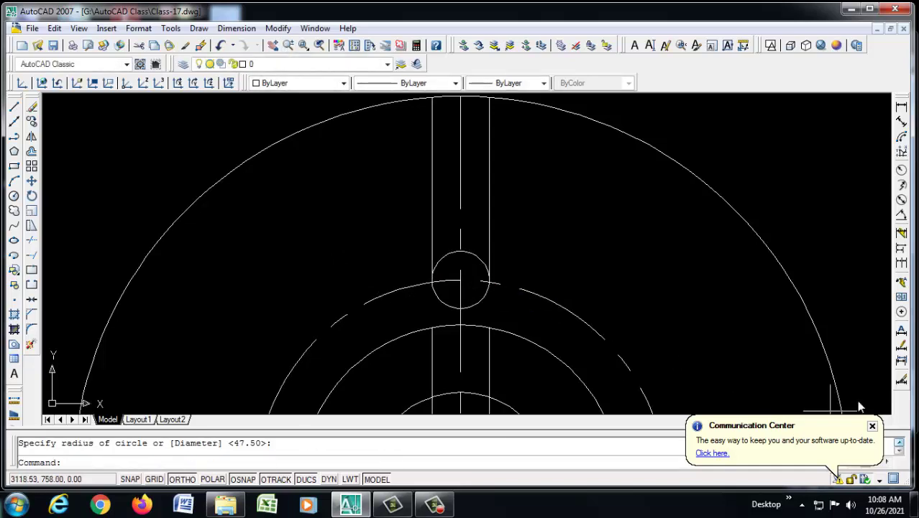
scroll(460, 320, "up", 3)
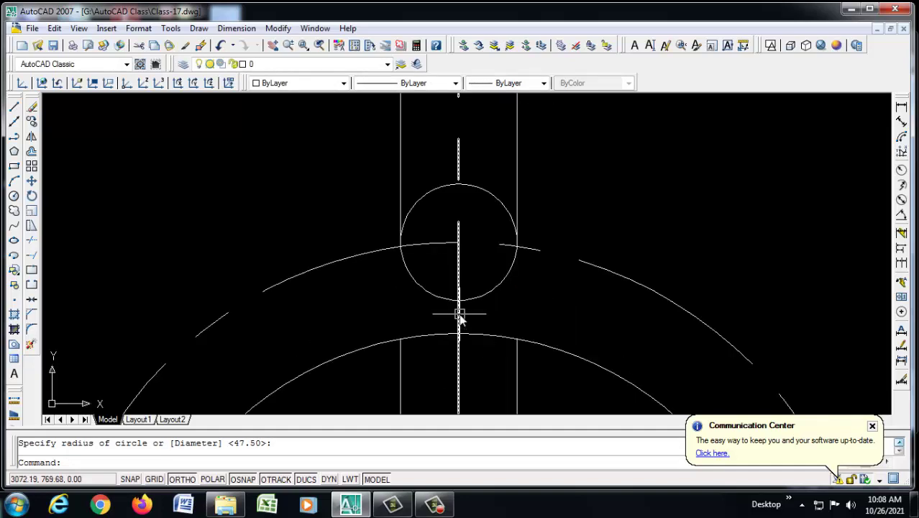
type("tr")
Step: Trim away the small circle's upper arc to round the slot's inner end
key("Return")
key("Return")
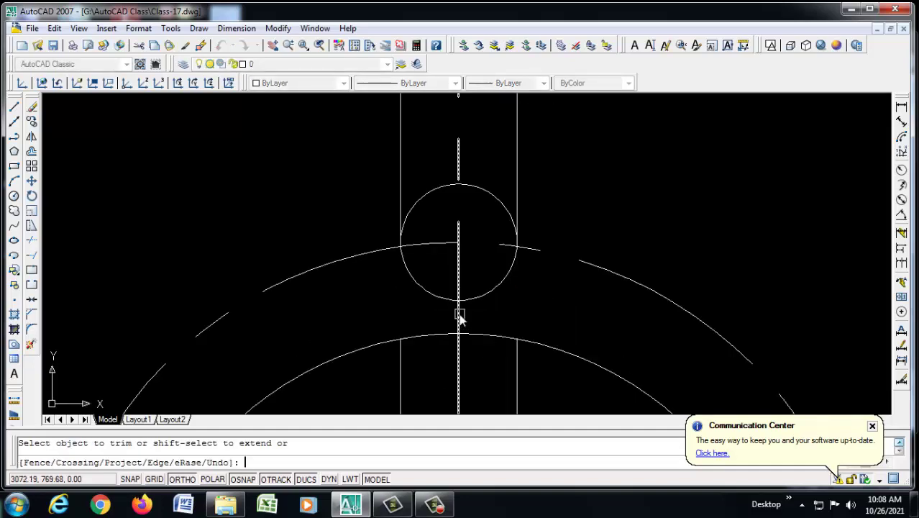
left_click(496, 201)
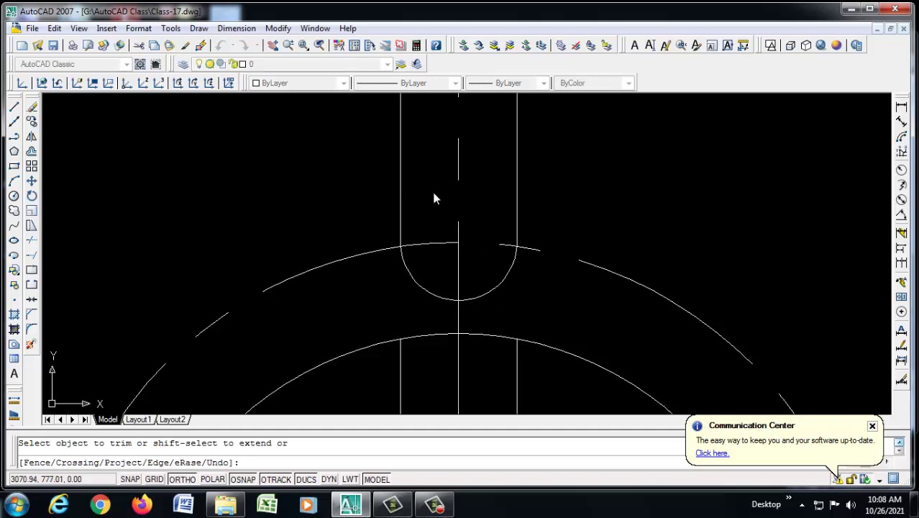
scroll(435, 200, "down", 5)
right_click(510, 209)
left_click(540, 214)
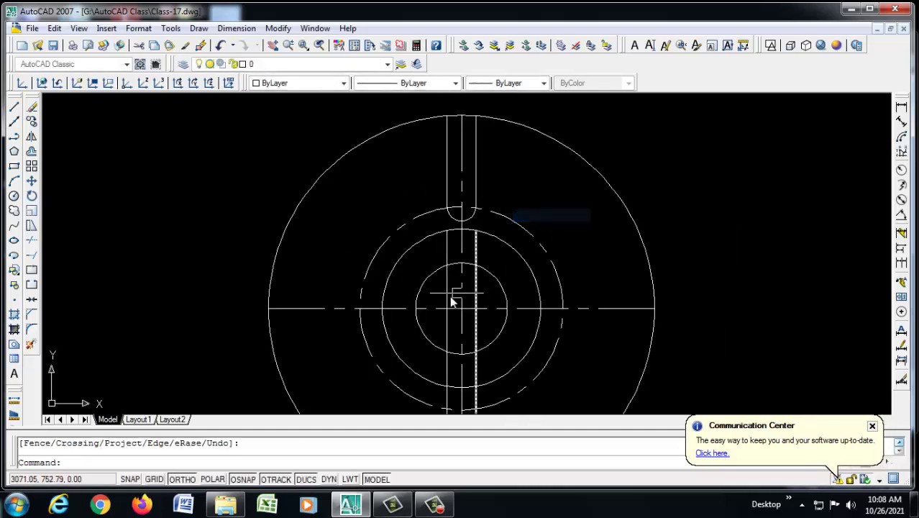
scroll(450, 295, "up", 2)
scroll(516, 195, "down", 5)
scroll(486, 147, "up", 4)
type("tr")
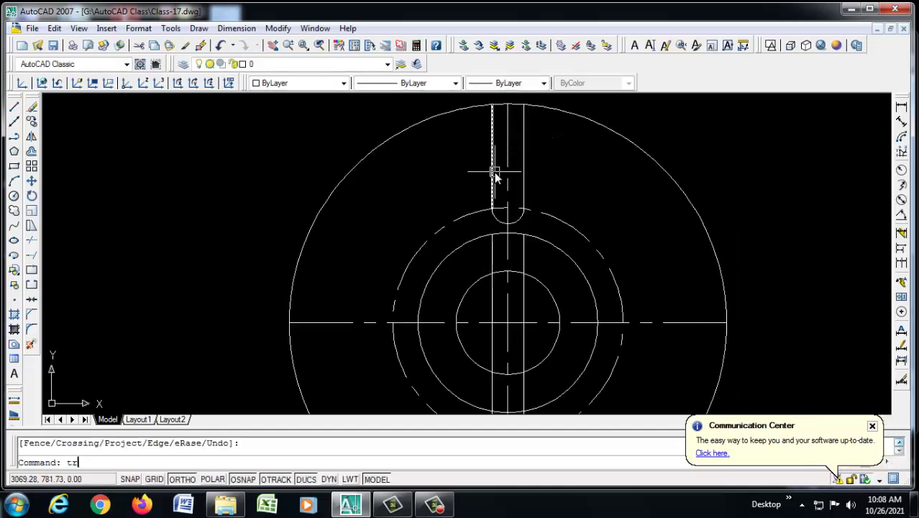
Step: Trim the outer circle's arc across the top slot opening
key("Return")
scroll(495, 172, "down", 4)
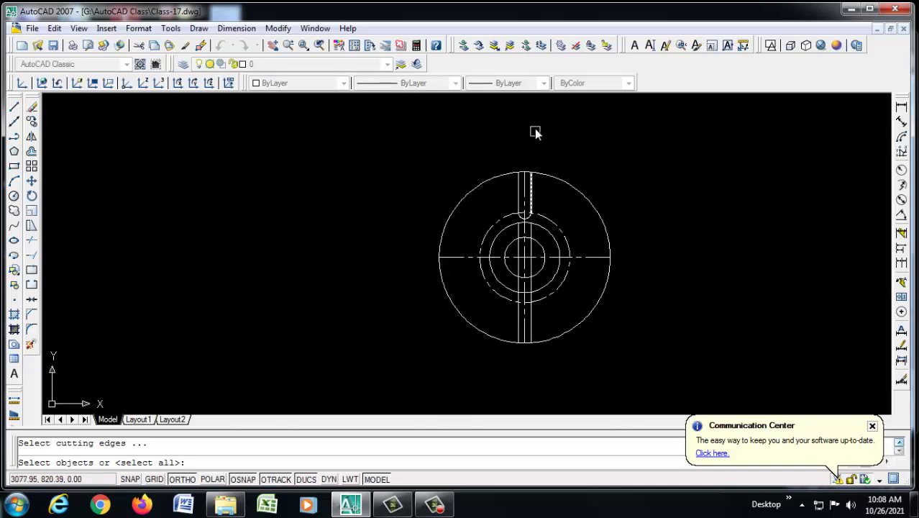
scroll(495, 259, "up", 6)
left_click(495, 259)
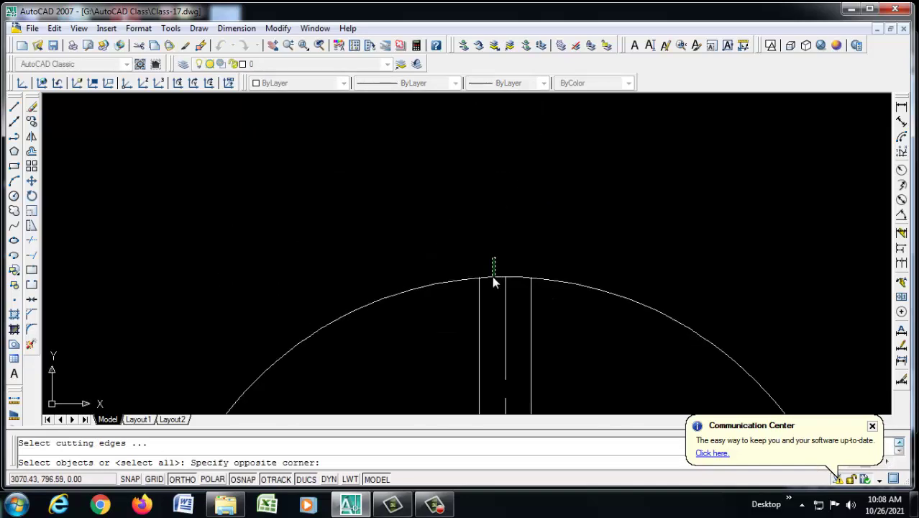
left_click(494, 276)
left_click(496, 277)
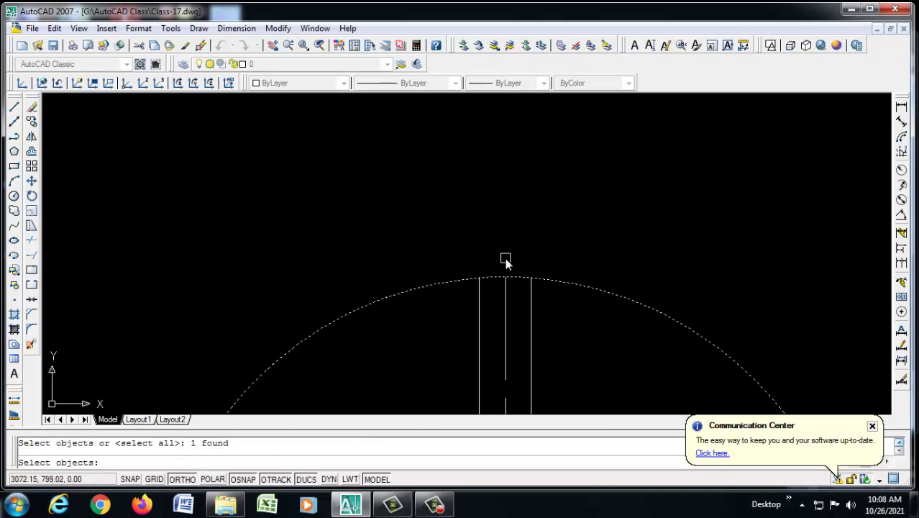
key("Escape")
key("Return")
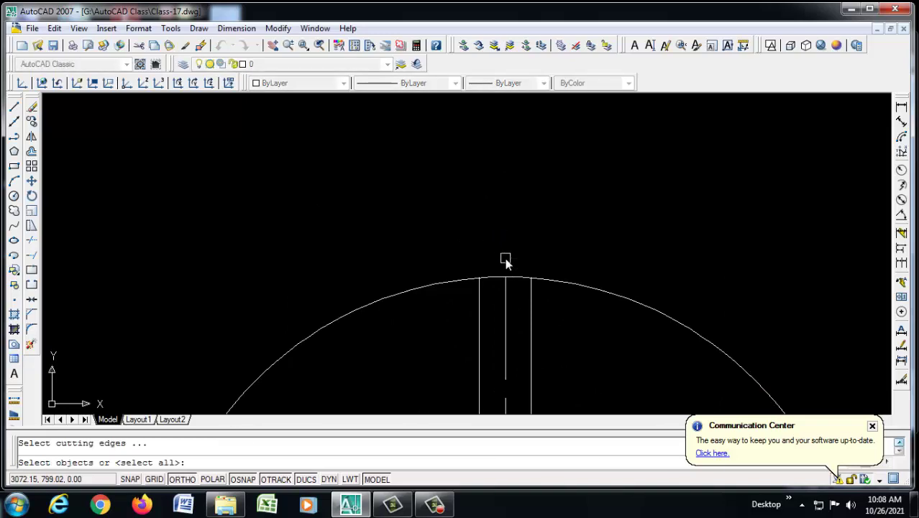
key("Return")
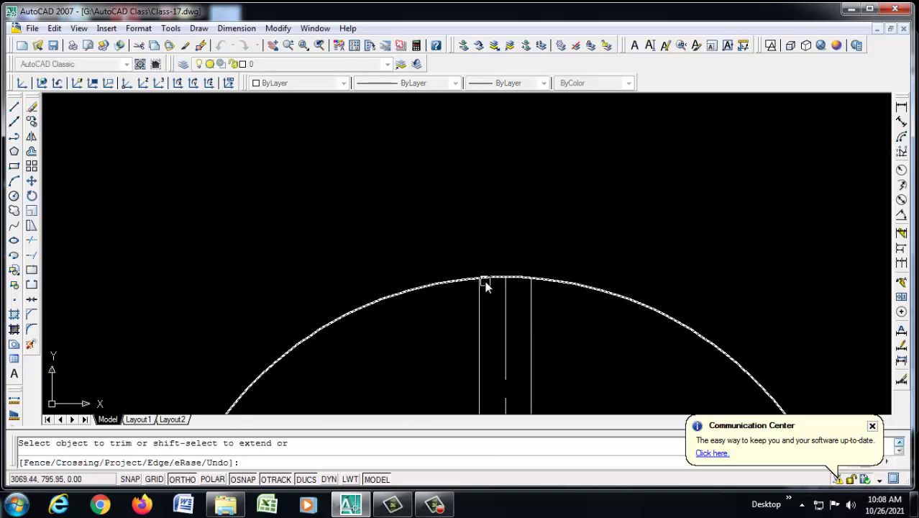
scroll(523, 281, "down", 5)
scroll(532, 202, "up", 3)
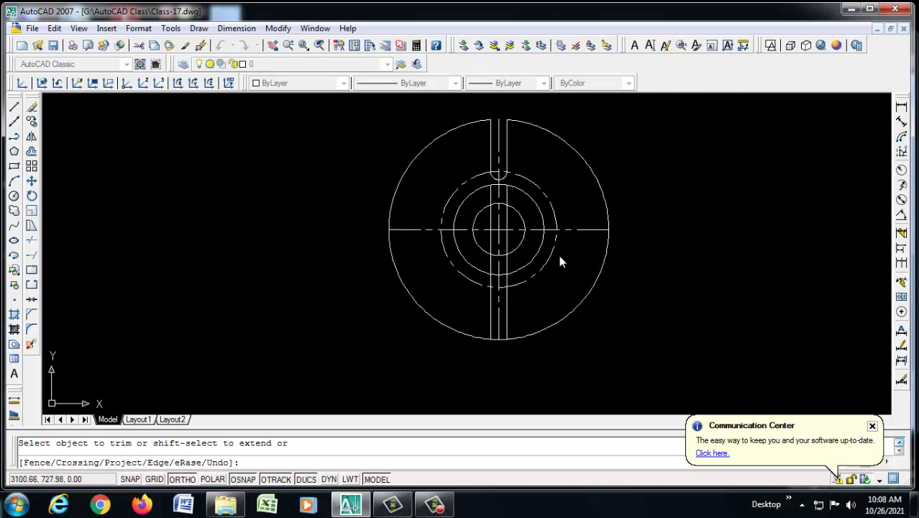
right_click(561, 262)
left_click(585, 253)
Step: Erase the two lower vertical lines left below the slot
left_click(506, 314)
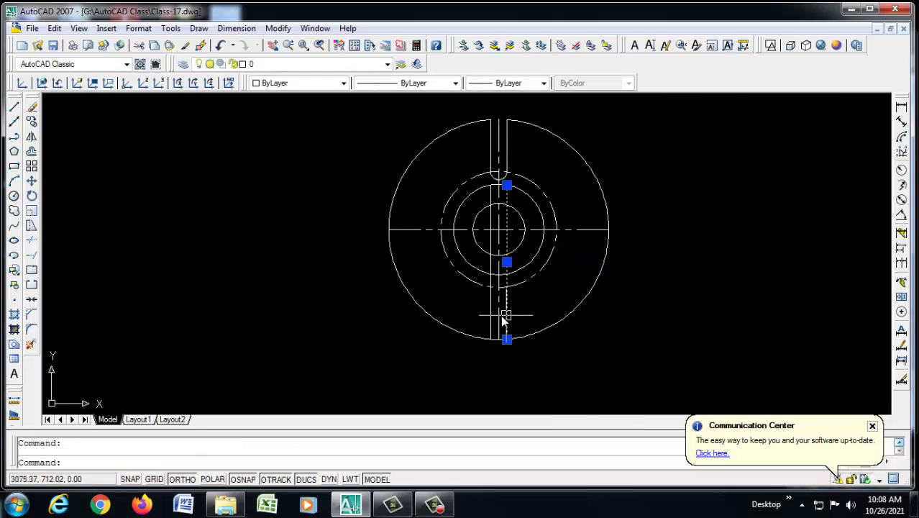
left_click(492, 318)
key("Delete")
type("ar")
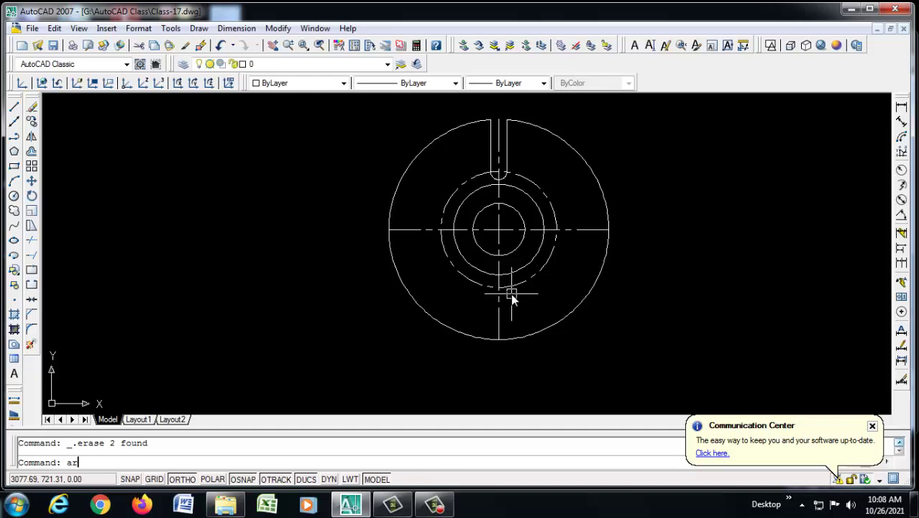
key("Return")
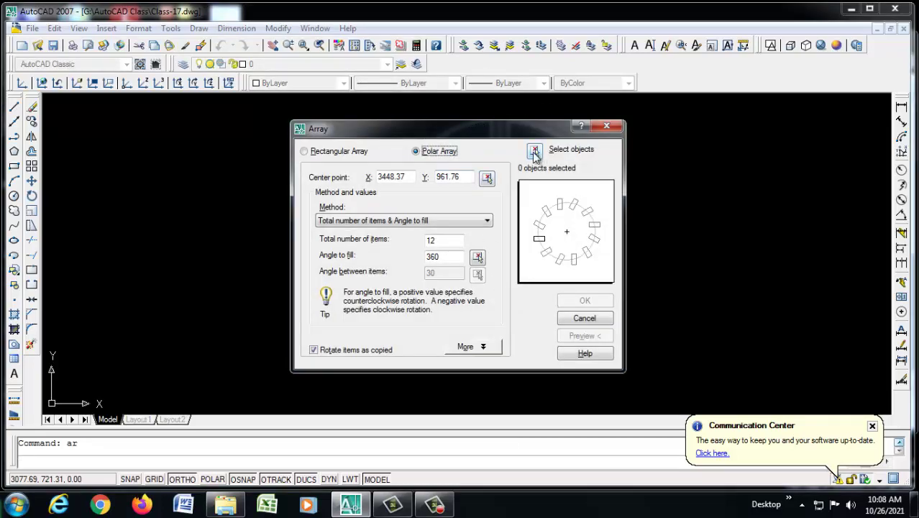
Step: Polar-array the top slot's three pieces into 6 copies over 360° around the circles' centre
left_click(534, 149)
left_click(478, 101)
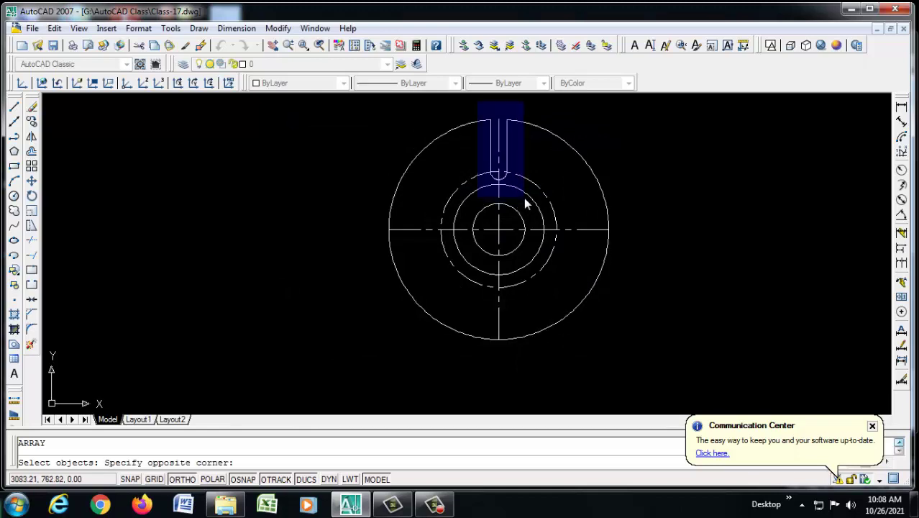
left_click(527, 204)
key("Return")
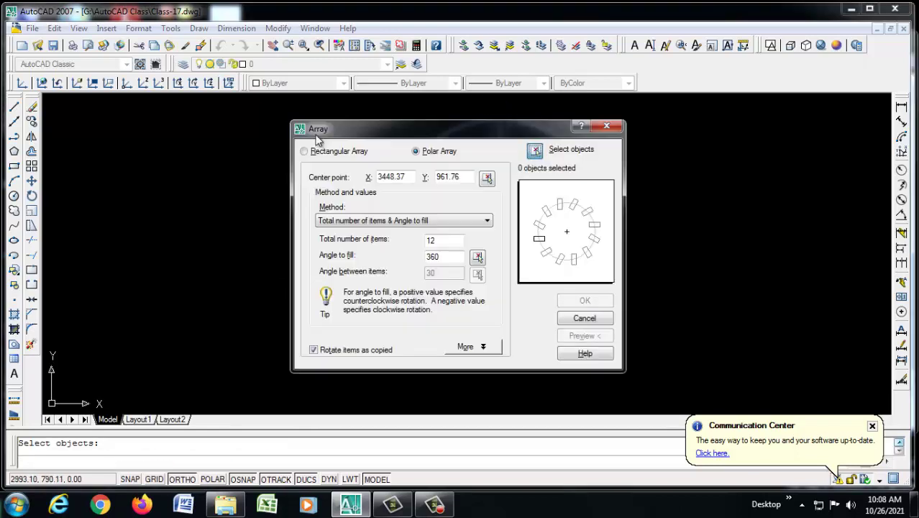
double_click(443, 239)
type("6")
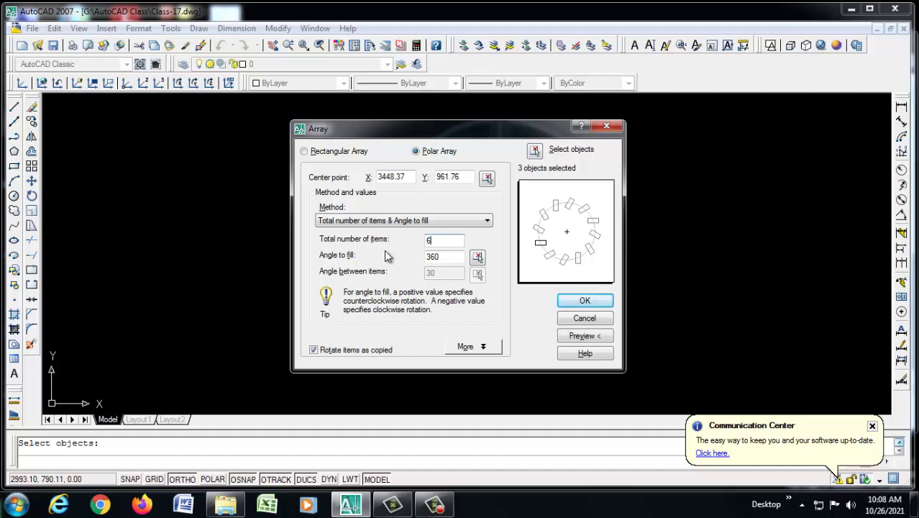
left_click(486, 180)
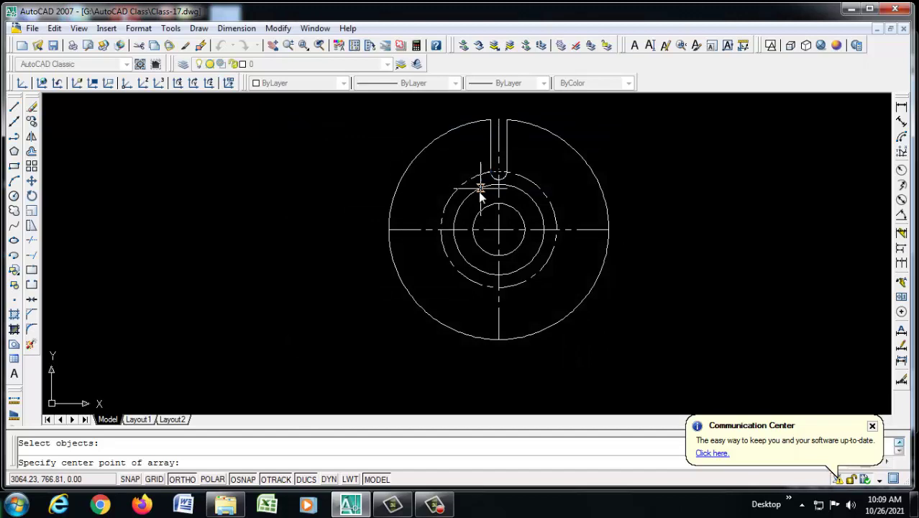
left_click(499, 228)
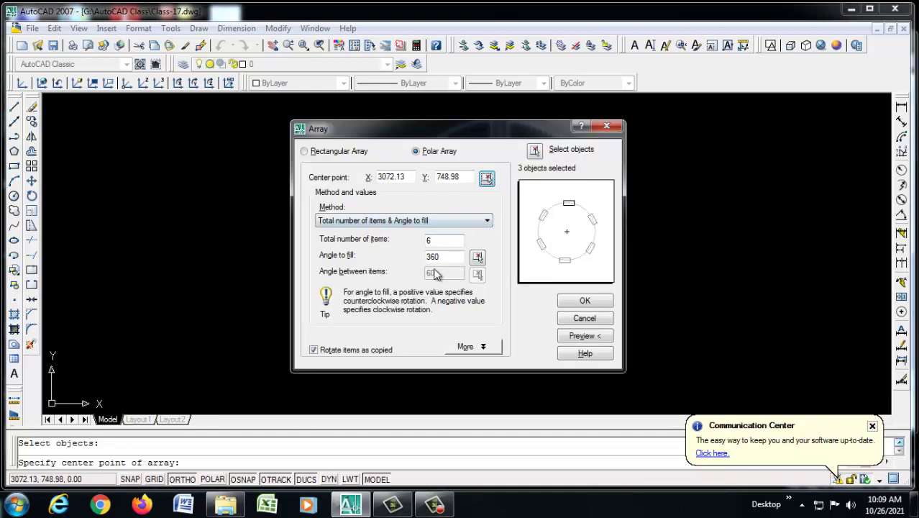
left_click(581, 336)
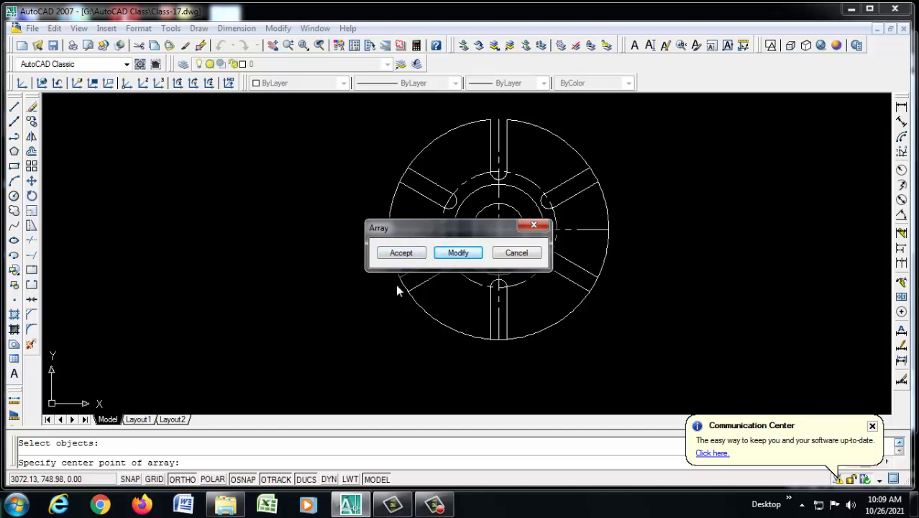
left_click(400, 258)
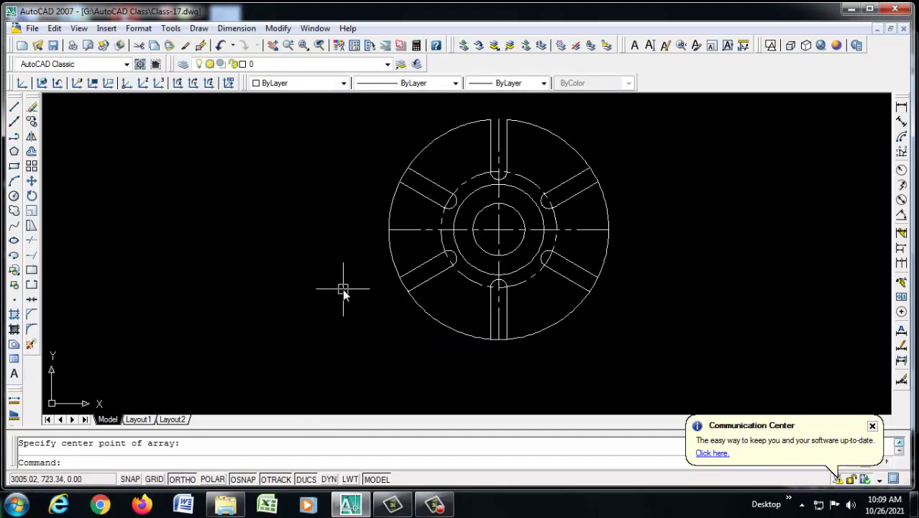
left_click(350, 463)
type("tr")
Step: Trim the 95 outer circle's arc between the side lines of every slot, including upper-left, bottom and top-right
key("Return")
key("Return")
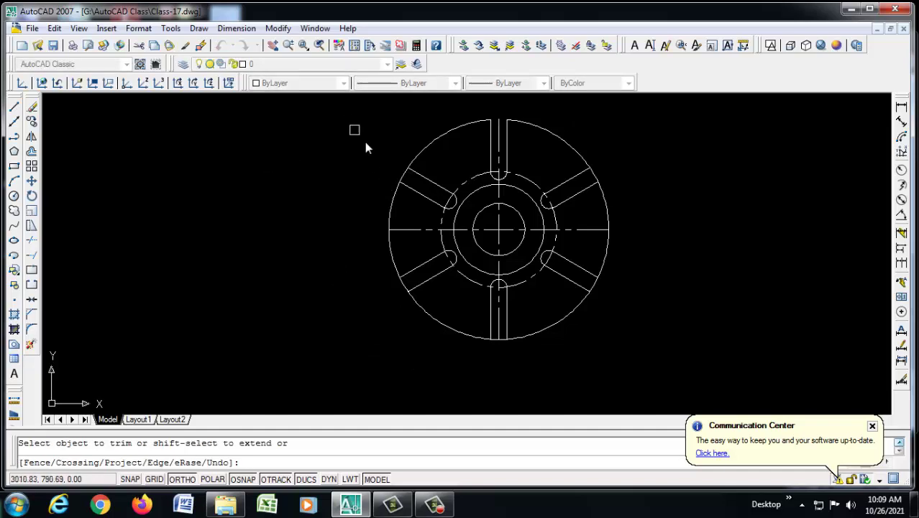
left_click(398, 176)
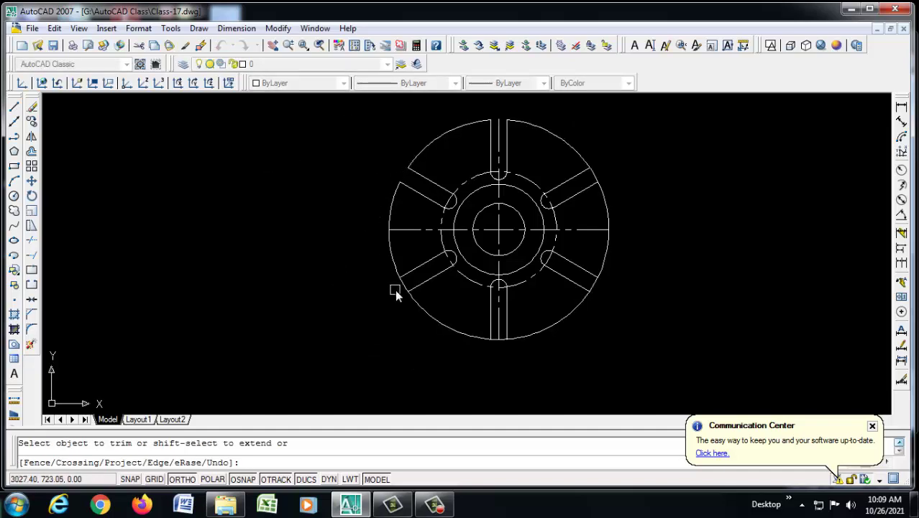
scroll(508, 348, "up", 5)
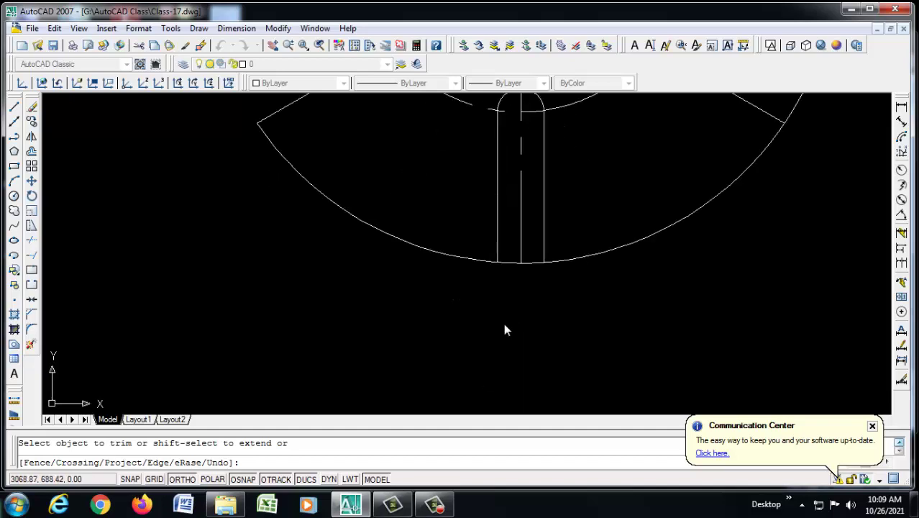
left_click(507, 265)
left_click(532, 266)
scroll(372, 342, "down", 5)
scroll(501, 264, "up", 4)
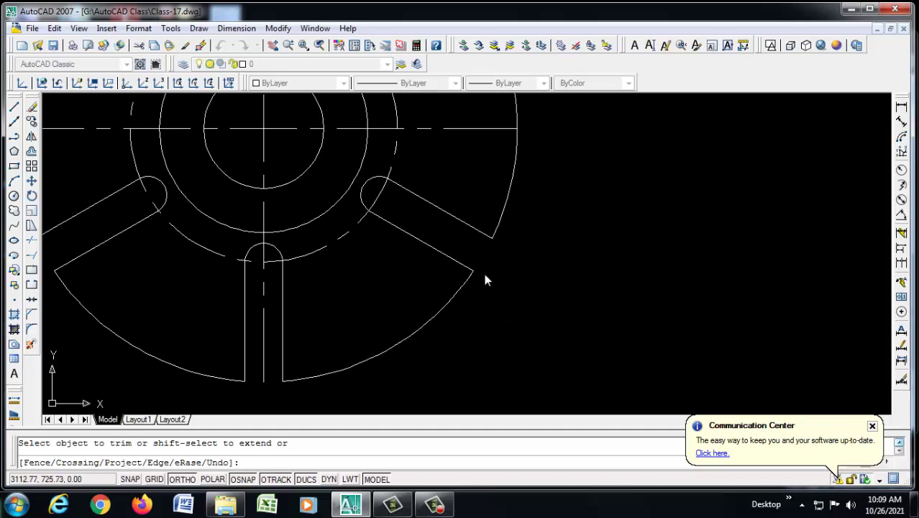
scroll(489, 266, "down", 5)
scroll(499, 230, "up", 2)
scroll(502, 212, "up", 3)
left_click(502, 208)
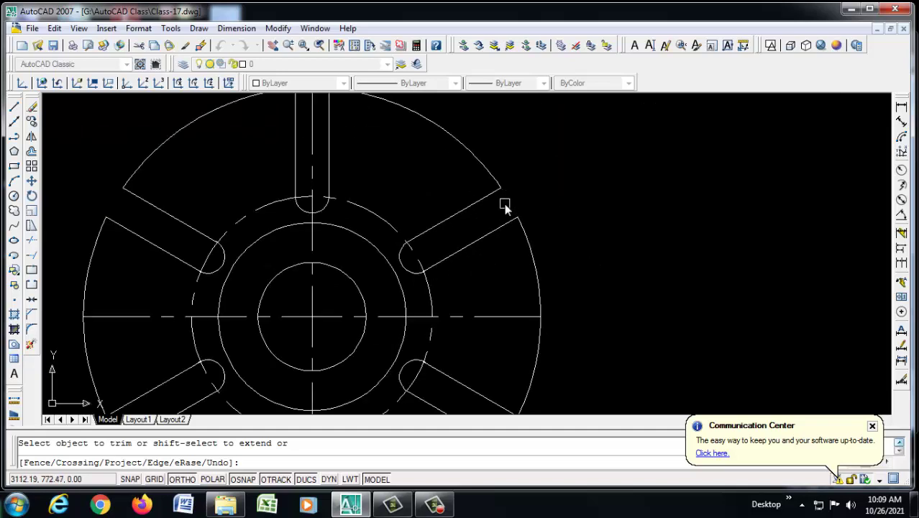
scroll(525, 231, "down", 3)
right_click(577, 255)
left_click(595, 263)
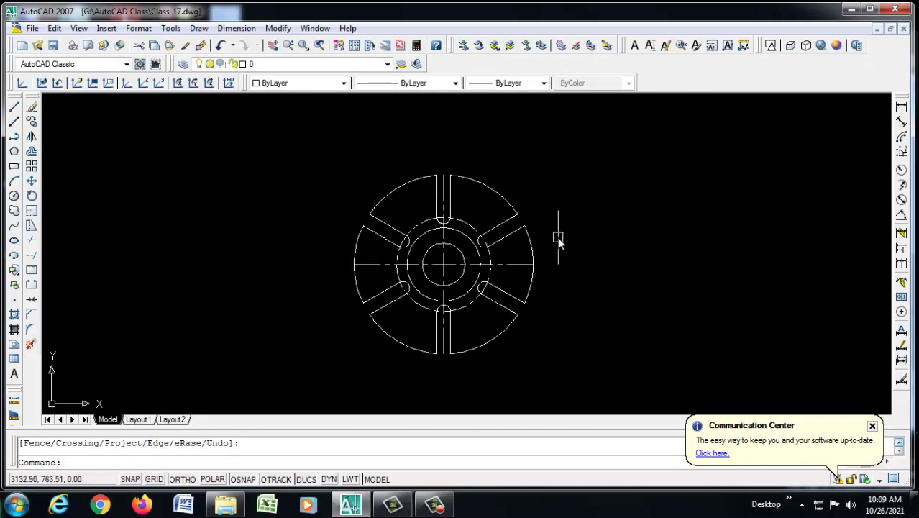
Step: Dimension the top slot between its two top corners, placing the 7 dimension above it
left_click(901, 108)
scroll(460, 177, "up", 1)
scroll(410, 181, "up", 4)
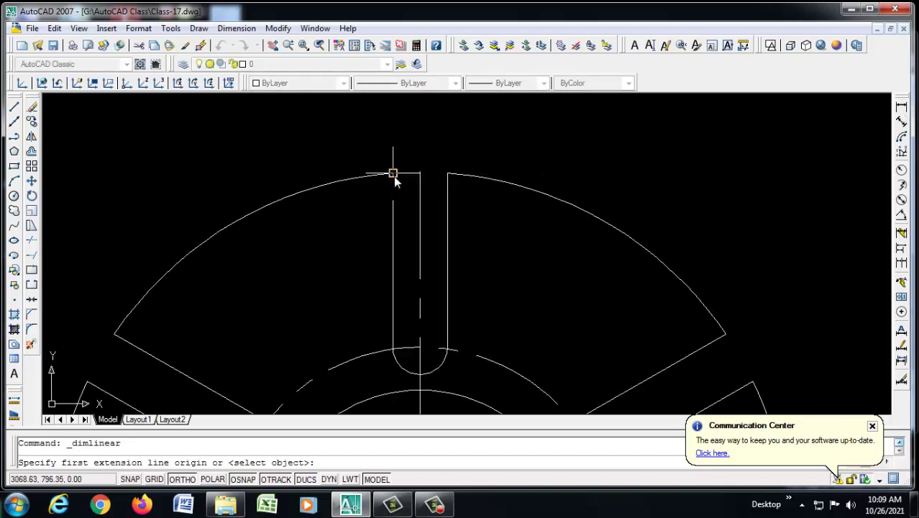
left_click(393, 173)
left_click(448, 174)
left_click(447, 143)
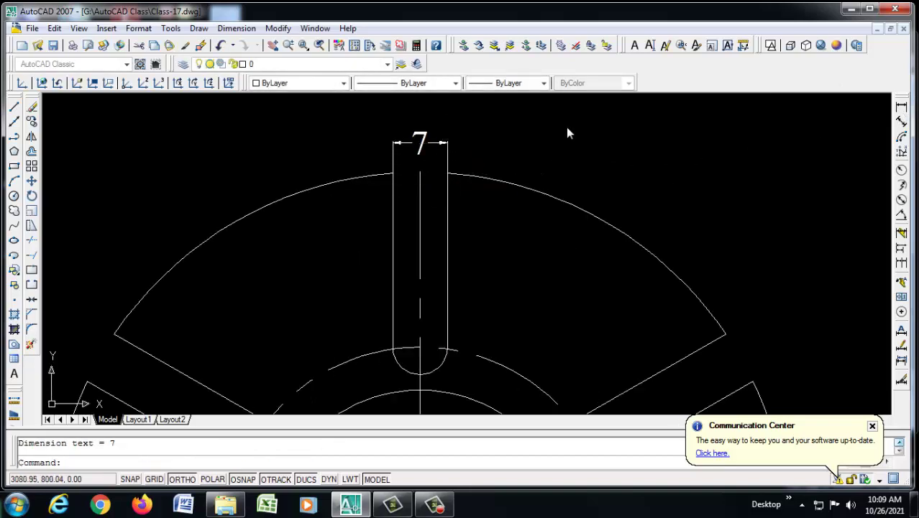
scroll(567, 133, "down", 2)
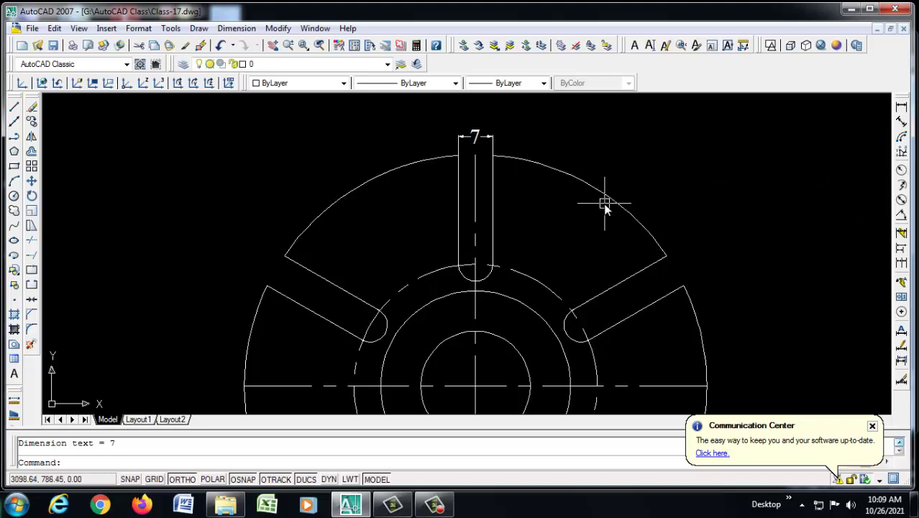
scroll(604, 203, "down", 2)
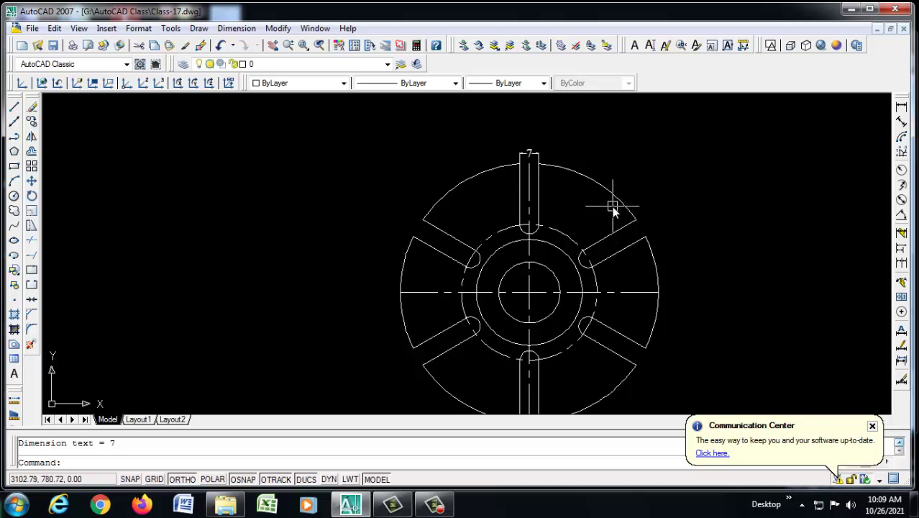
scroll(523, 164, "up", 3)
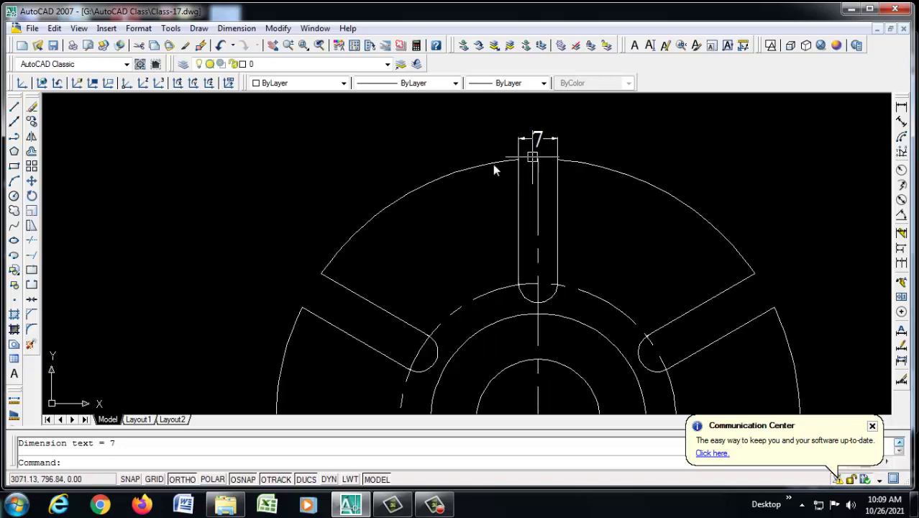
scroll(495, 171, "down", 5)
scroll(547, 259, "down", 5)
scroll(576, 148, "up", 3)
scroll(576, 144, "up", 3)
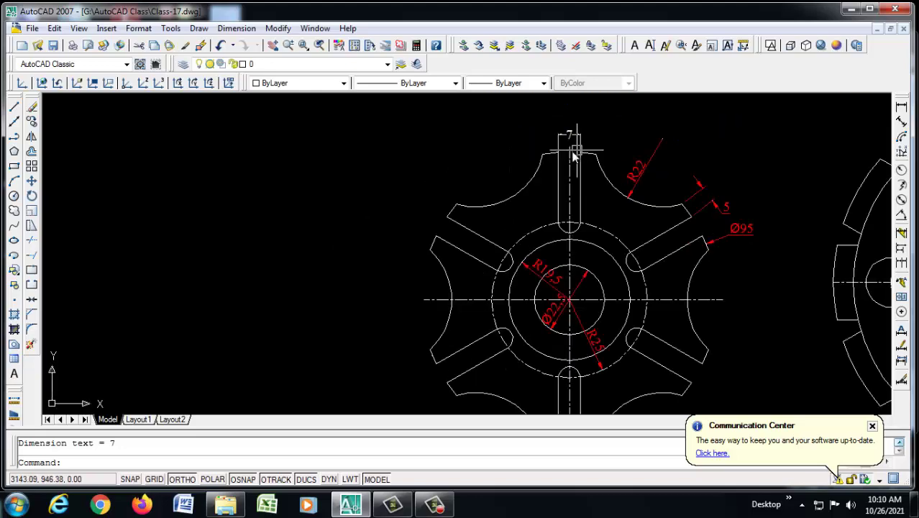
scroll(529, 154, "up", 2)
scroll(473, 164, "up", 2)
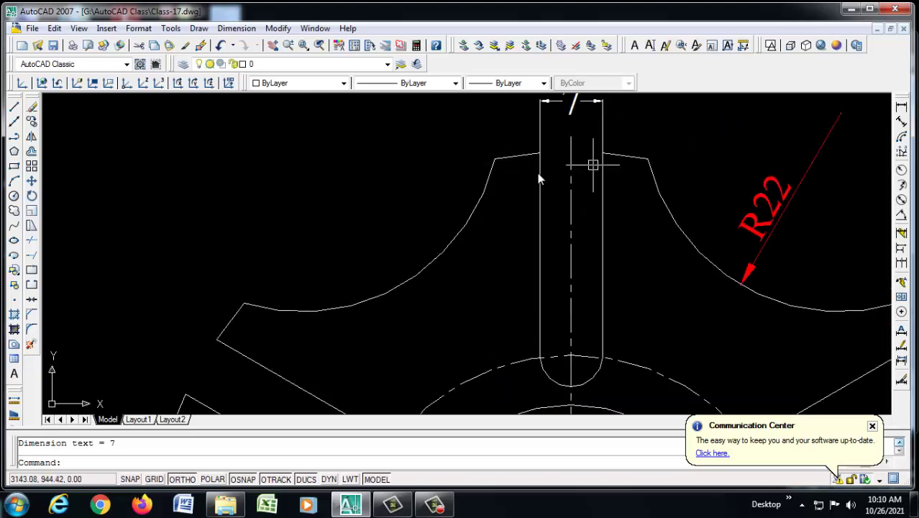
scroll(575, 169, "down", 5)
scroll(522, 180, "up", 2)
scroll(527, 179, "up", 3)
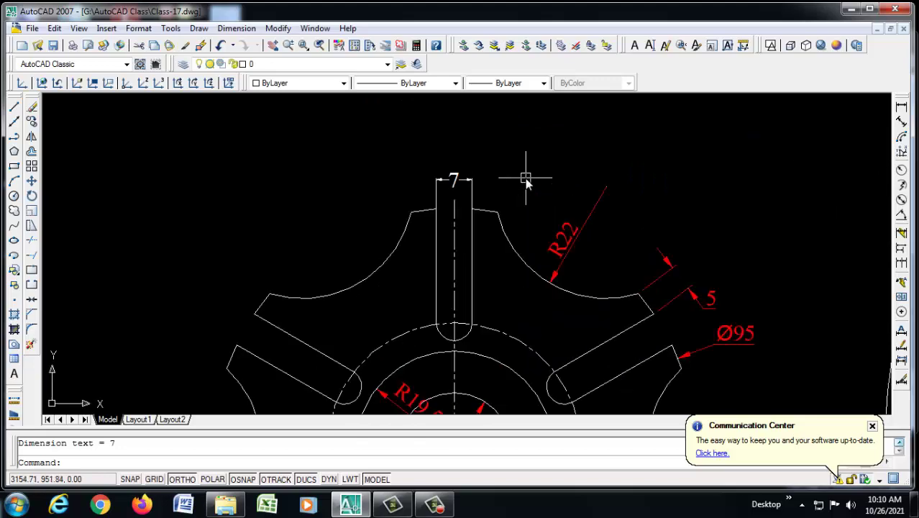
scroll(647, 295, "up", 1)
scroll(679, 305, "down", 3)
Step: Offset both side edges of the top slot 5 units outward
scroll(648, 296, "down", 2)
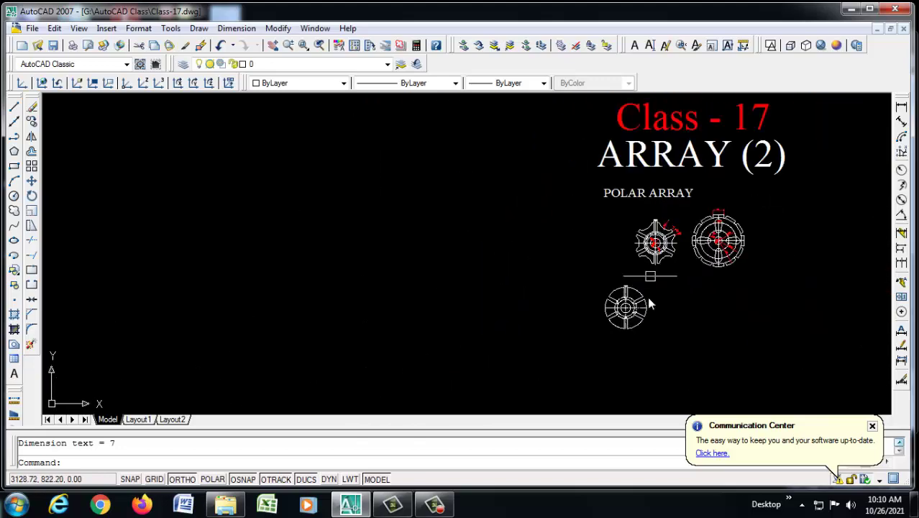
scroll(647, 296, "up", 3)
scroll(633, 251, "up", 2)
scroll(617, 244, "down", 5)
scroll(579, 298, "up", 2)
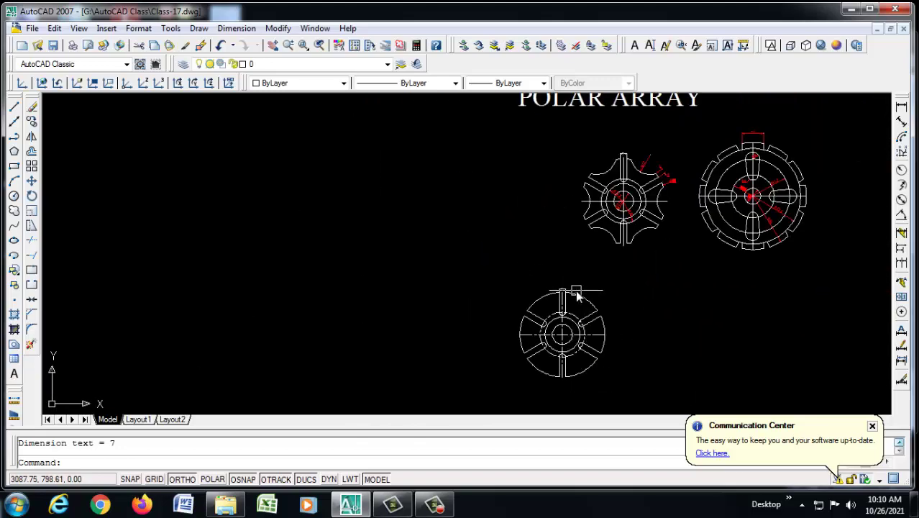
scroll(578, 295, "up", 1)
key("Return")
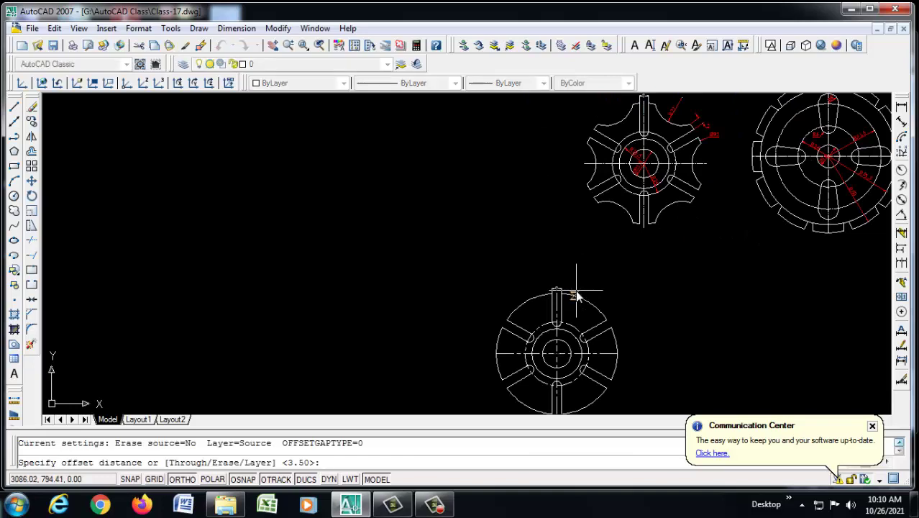
type("5")
key("Return")
scroll(550, 288, "up", 4)
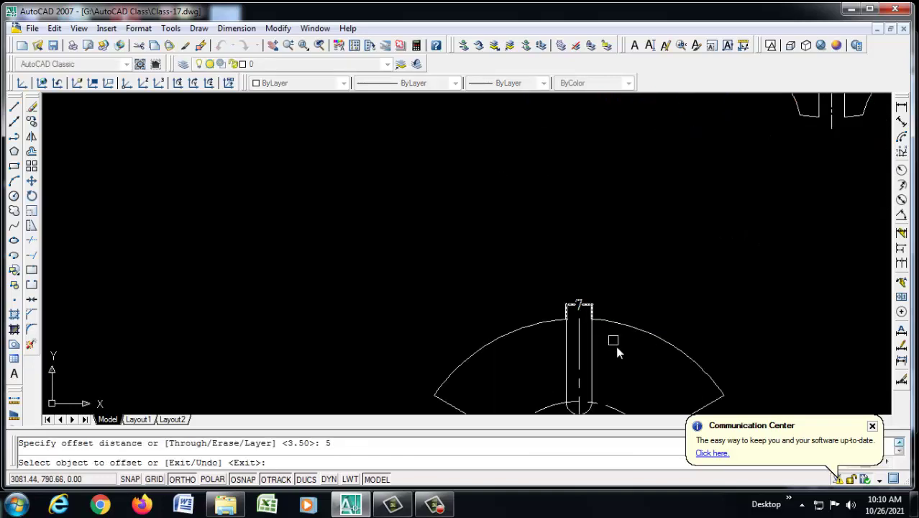
left_click(591, 349)
left_click(567, 349)
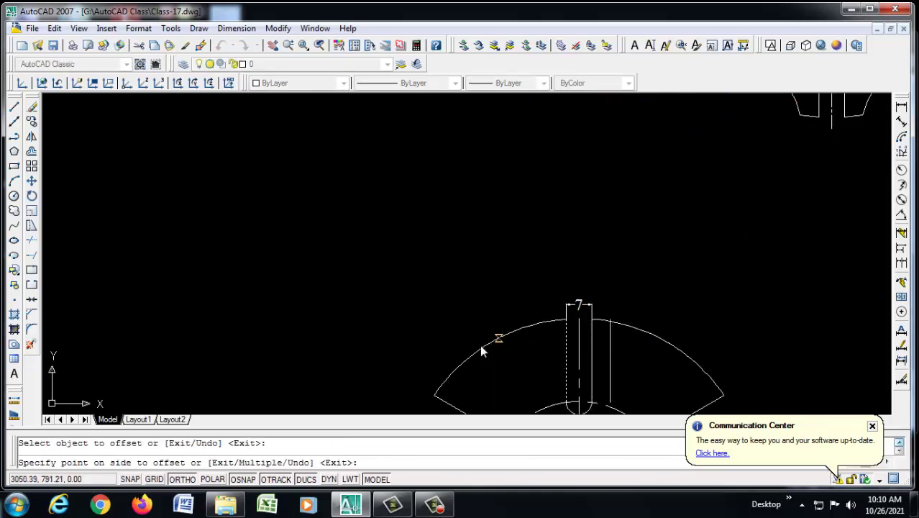
left_click(523, 318)
right_click(529, 318)
left_click(550, 322)
scroll(533, 351, "up", 5)
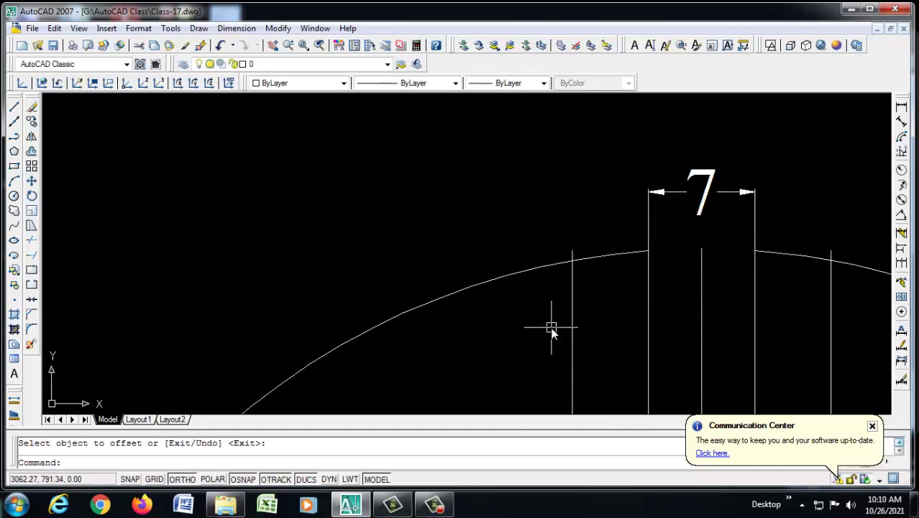
type("tr")
key("Return")
key("Return")
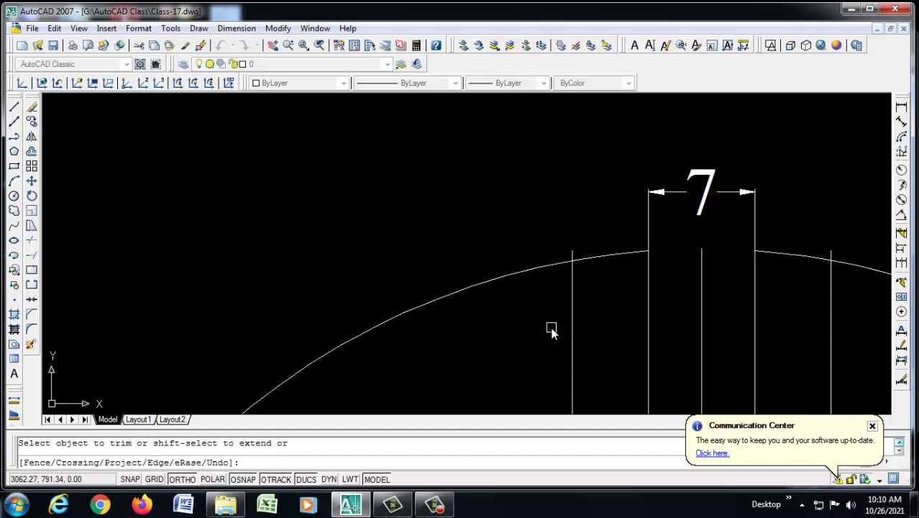
scroll(403, 291, "down", 4)
scroll(489, 281, "up", 3)
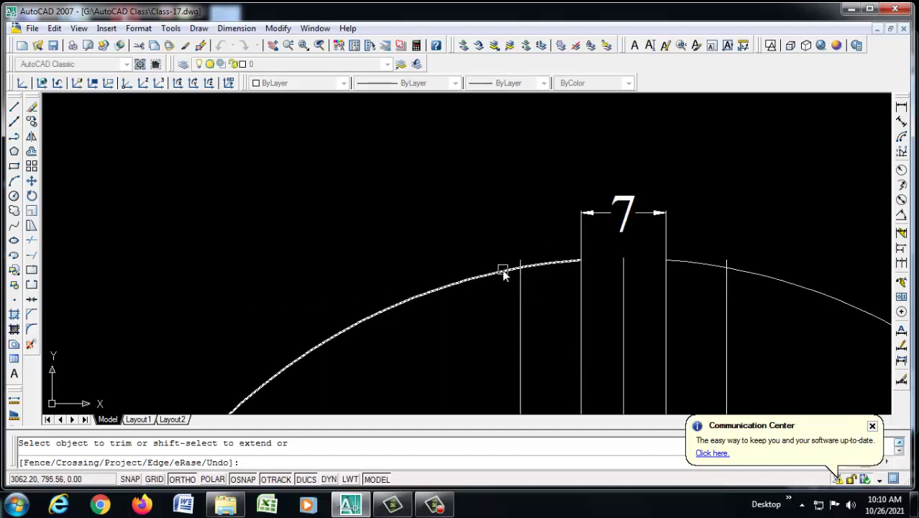
left_click(502, 269)
scroll(503, 269, "down", 4)
scroll(561, 270, "up", 2)
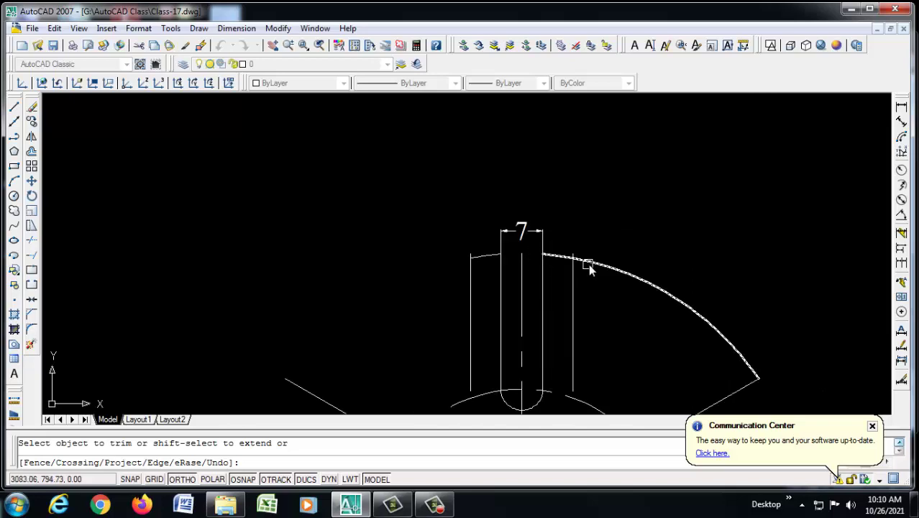
left_click(588, 264)
scroll(589, 263, "down", 3)
scroll(589, 261, "up", 6)
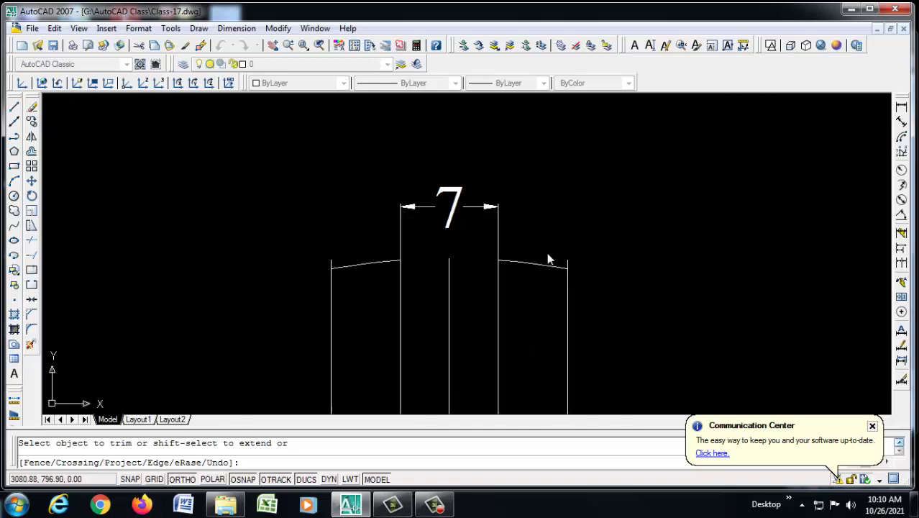
scroll(572, 266, "down", 3)
right_click(585, 264)
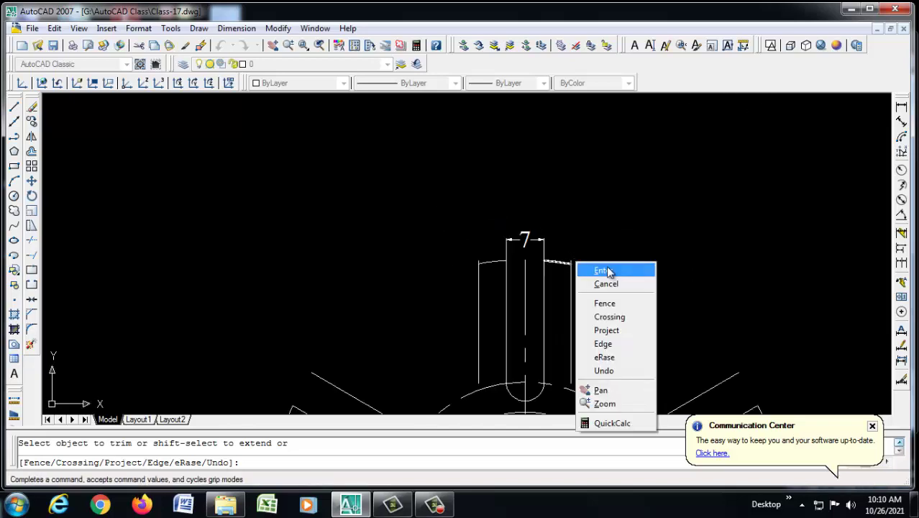
left_click(601, 271)
left_click(571, 305)
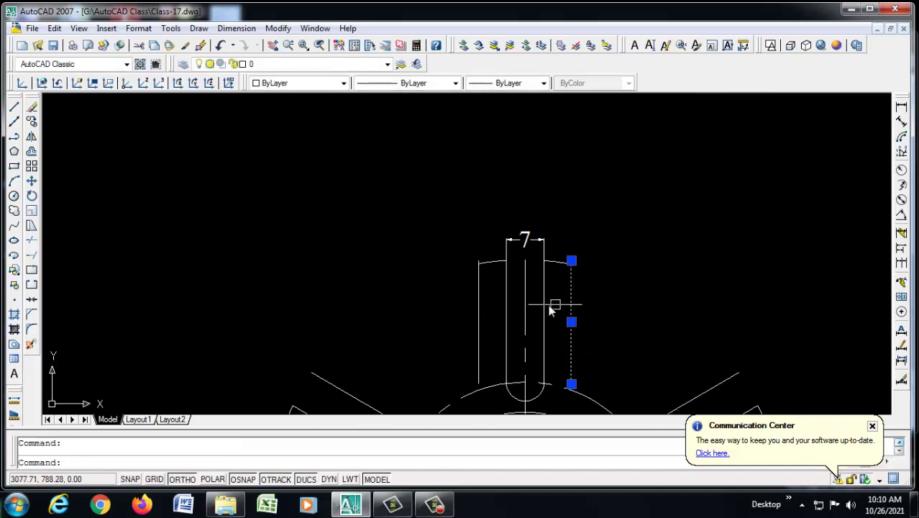
left_click(489, 296)
left_click(466, 314)
key("Delete")
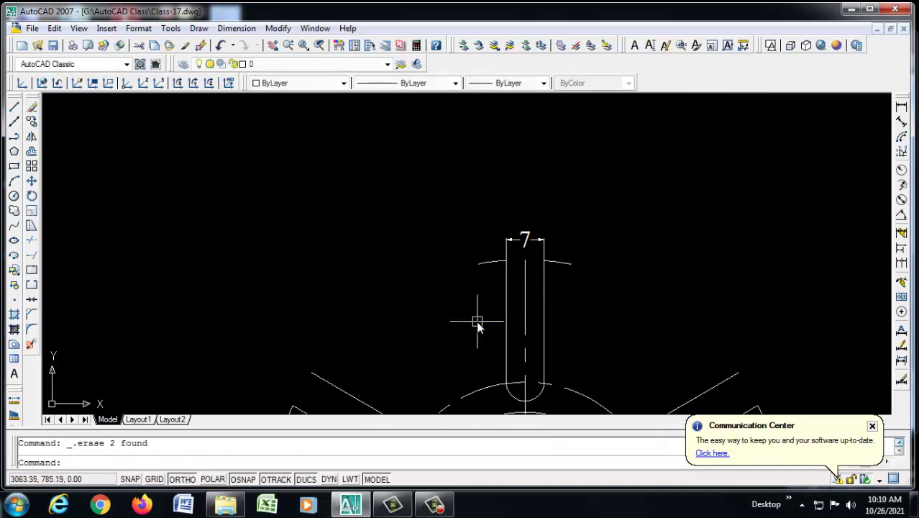
scroll(467, 294, "down", 2)
scroll(408, 357, "up", 1)
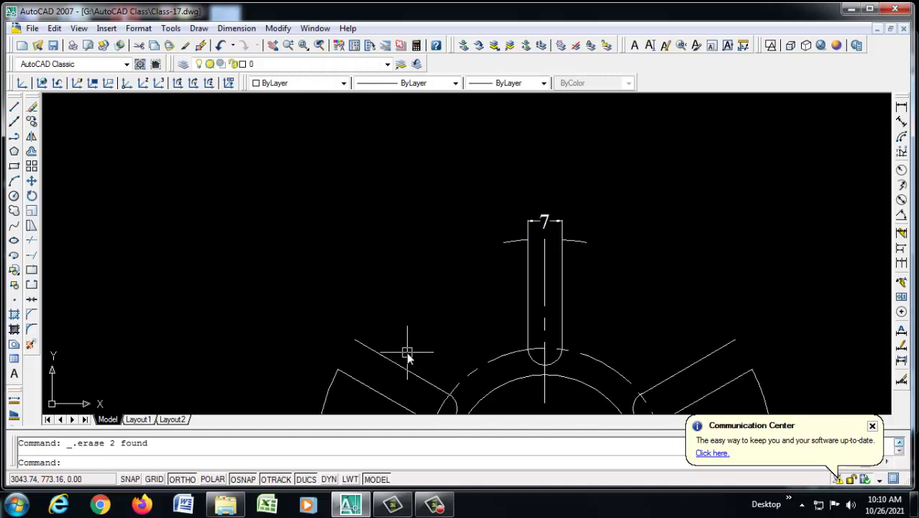
scroll(424, 301, "down", 5)
scroll(474, 309, "up", 5)
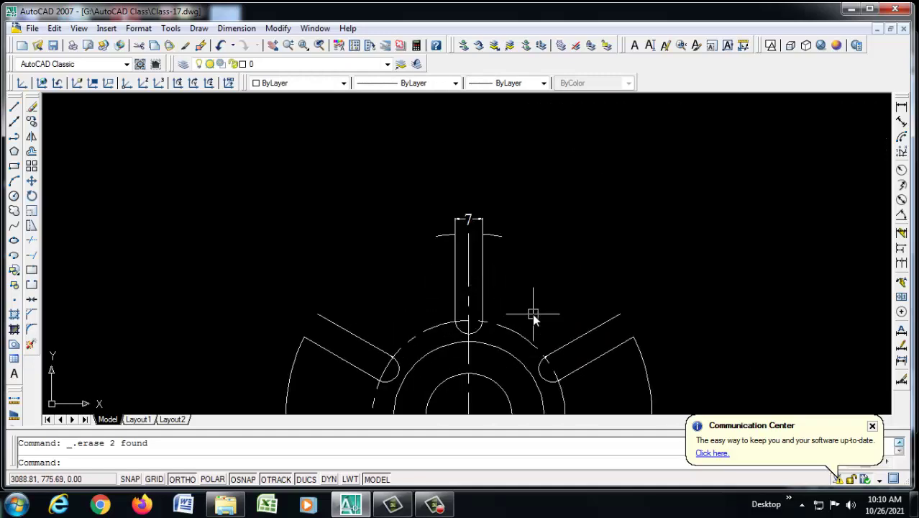
key("ctrl+z")
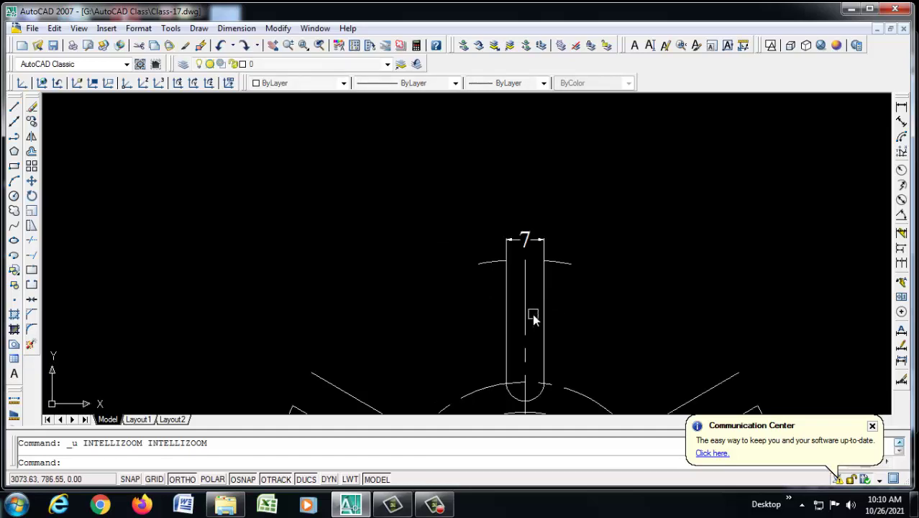
key("ctrl+z")
key("ctrl+z")
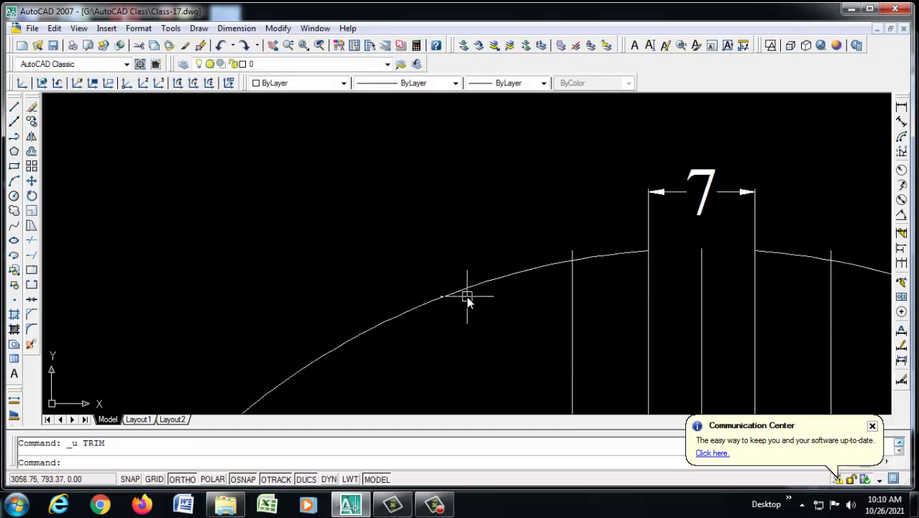
scroll(468, 298, "down", 3)
scroll(652, 189, "down", 2)
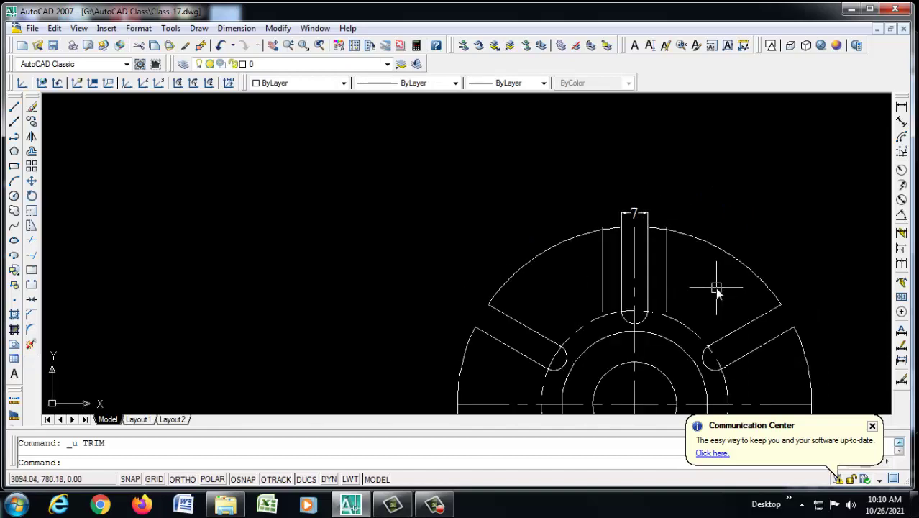
type("c")
Step: Offset the slot edge by 5.00 toward the upper-right slot
key("Return")
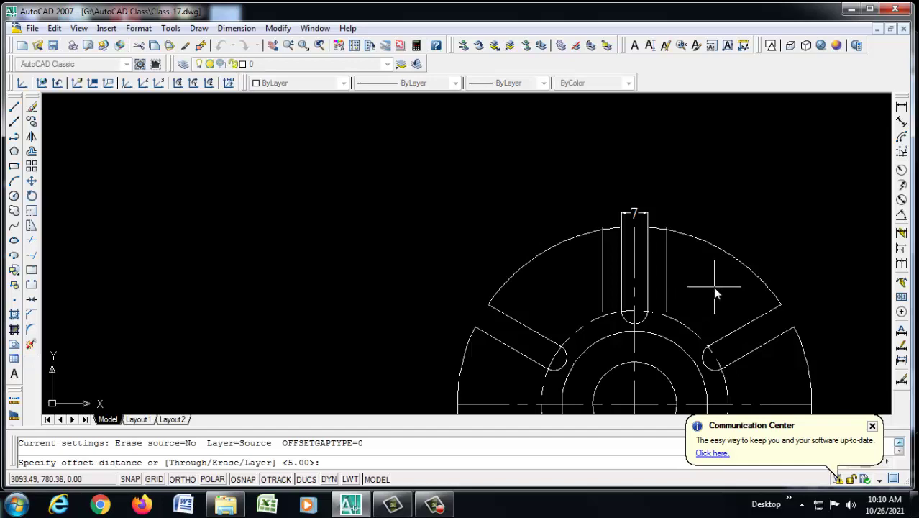
key("Return")
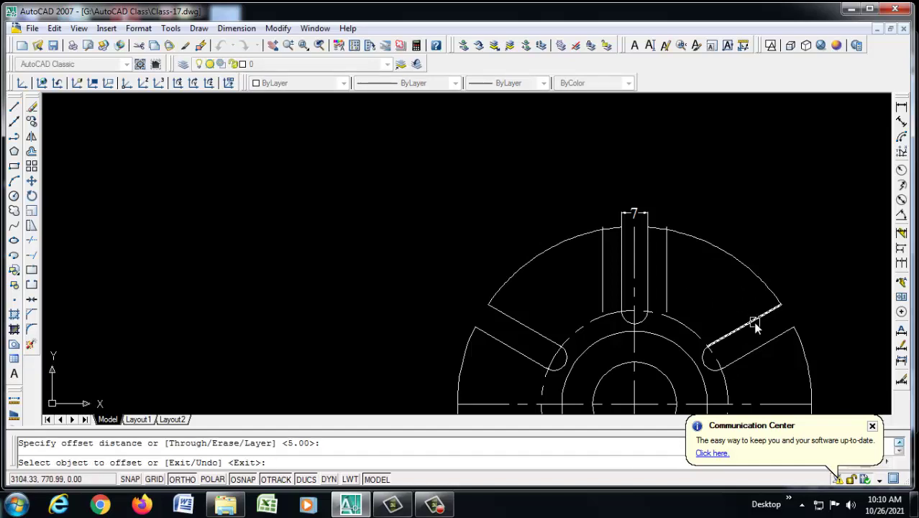
left_click(755, 325)
left_click(725, 269)
right_click(726, 269)
left_click(745, 274)
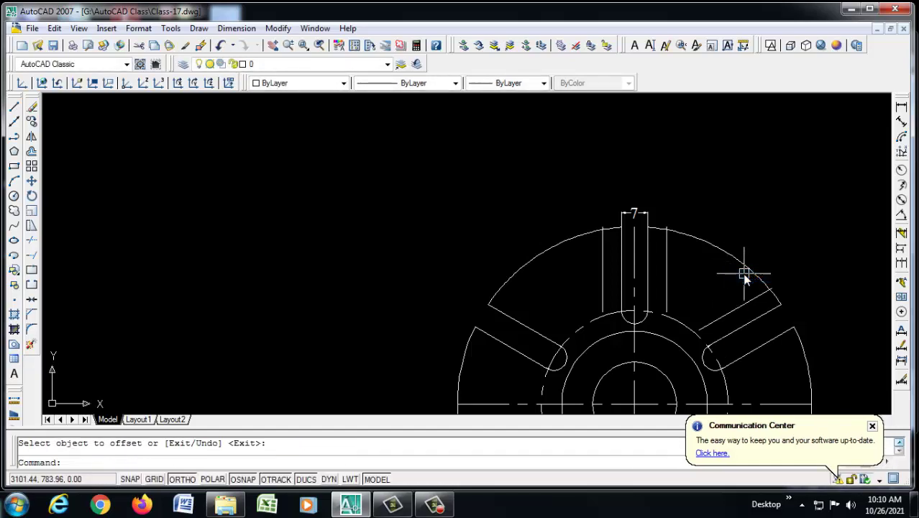
type("tr")
Step: Trim the rim arc back beside the top slot using all edges
key("Return")
key("Return")
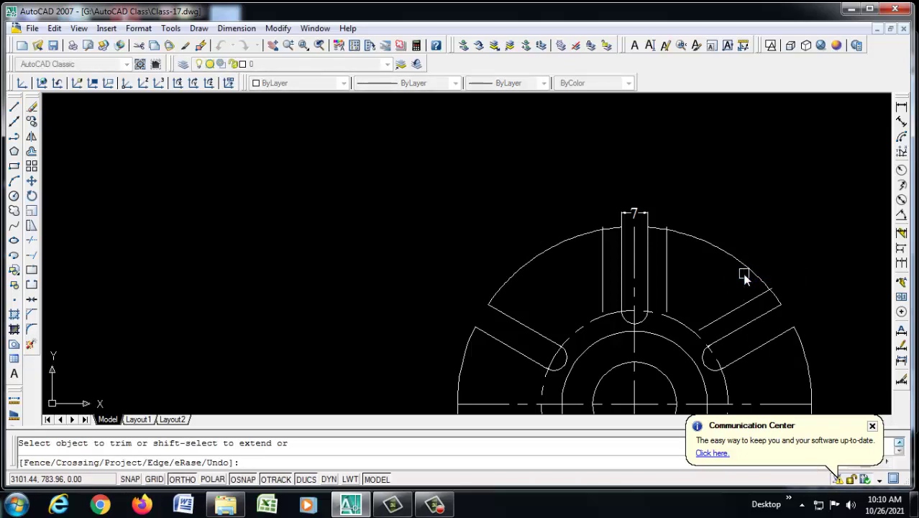
scroll(712, 251, "up", 5)
right_click(711, 237)
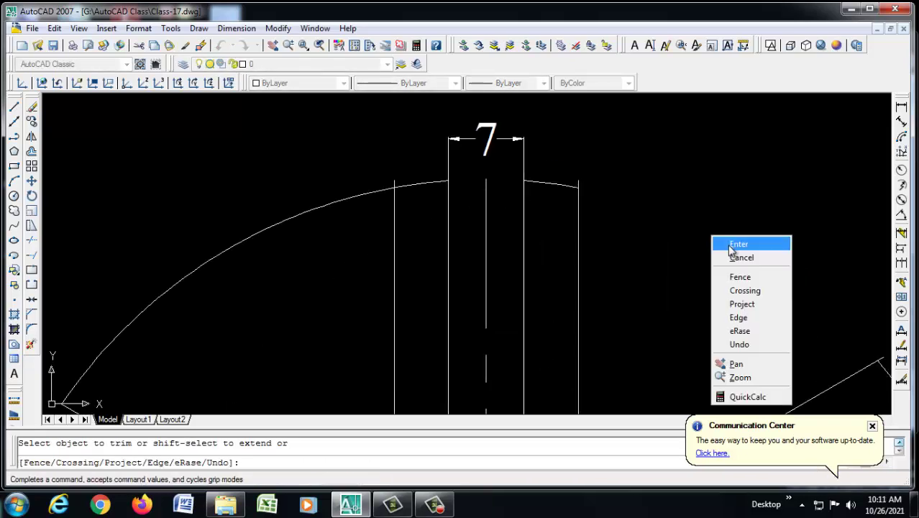
left_click(737, 244)
Step: Erase the leftover vertical and diagonal offset lines
scroll(695, 246, "down", 3)
left_click(729, 315)
left_click(683, 295)
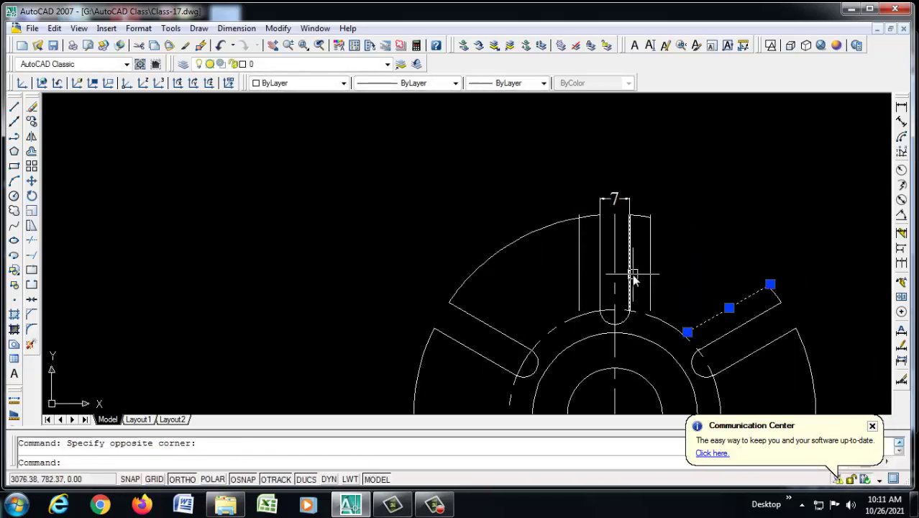
left_click(648, 270)
key("Delete")
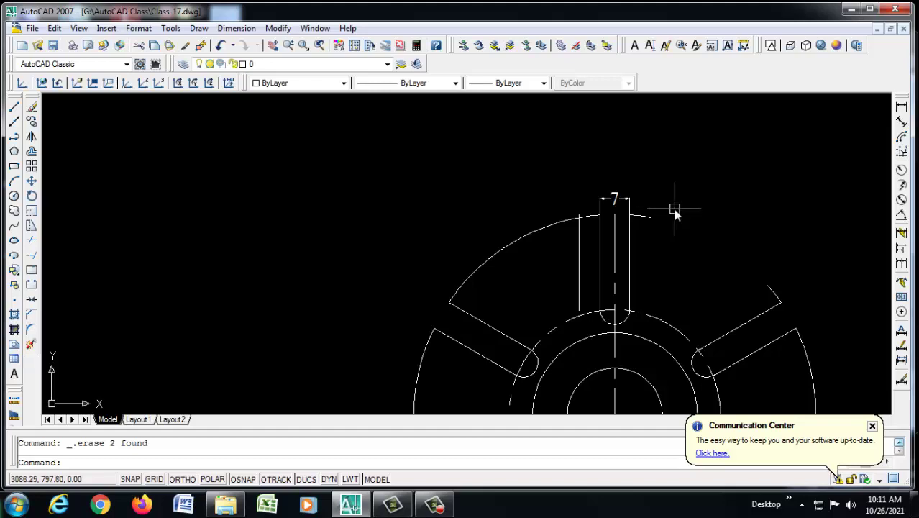
type("a")
Step: Draw a radius-22 arc from the top slot's side to the upper-right arm corner
key("Return")
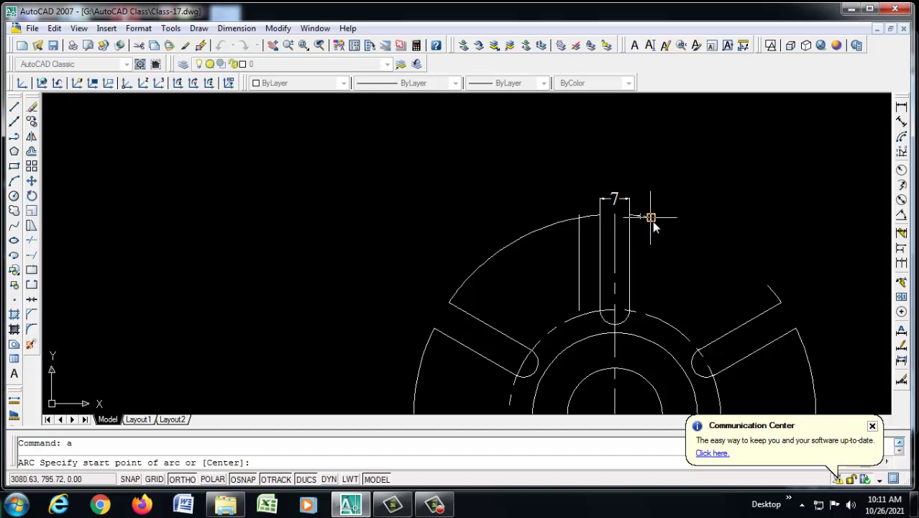
left_click(652, 218)
type("e")
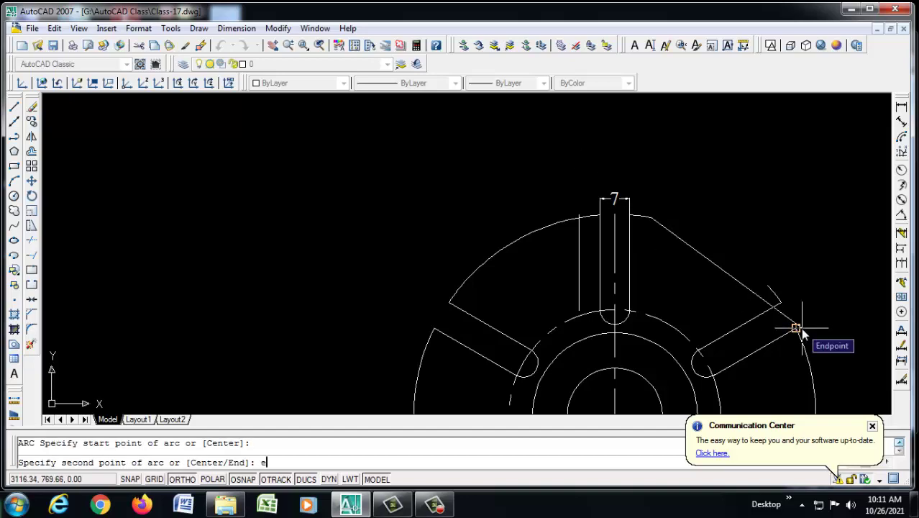
key("Return")
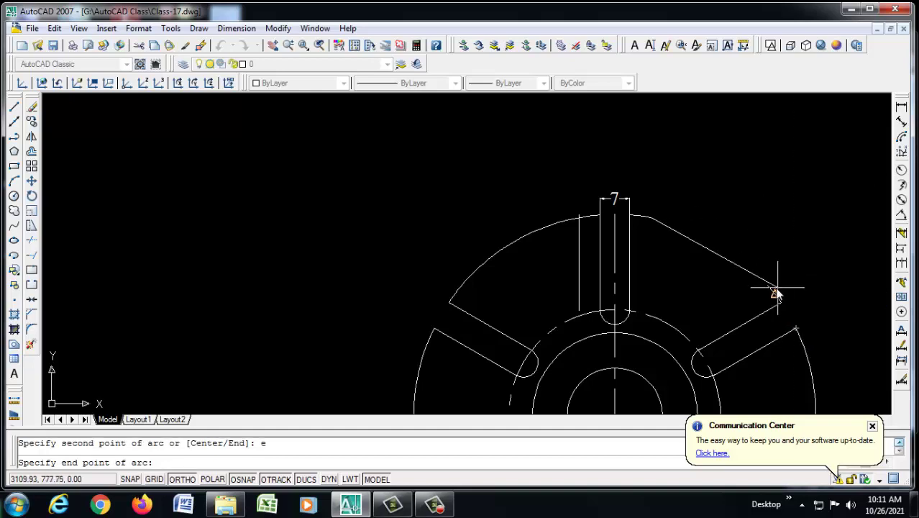
left_click(796, 329)
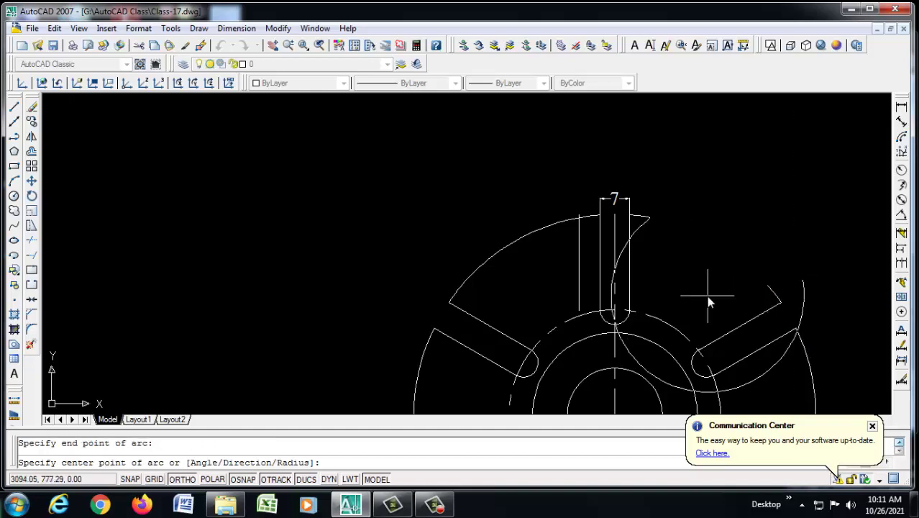
type("r")
key("Return")
type("22")
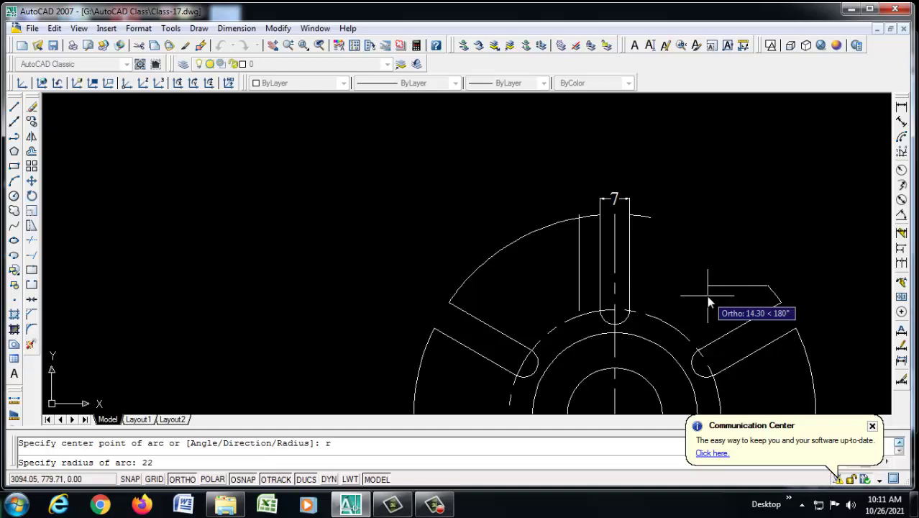
key("Return")
scroll(697, 290, "down", 2)
scroll(650, 275, "up", 3)
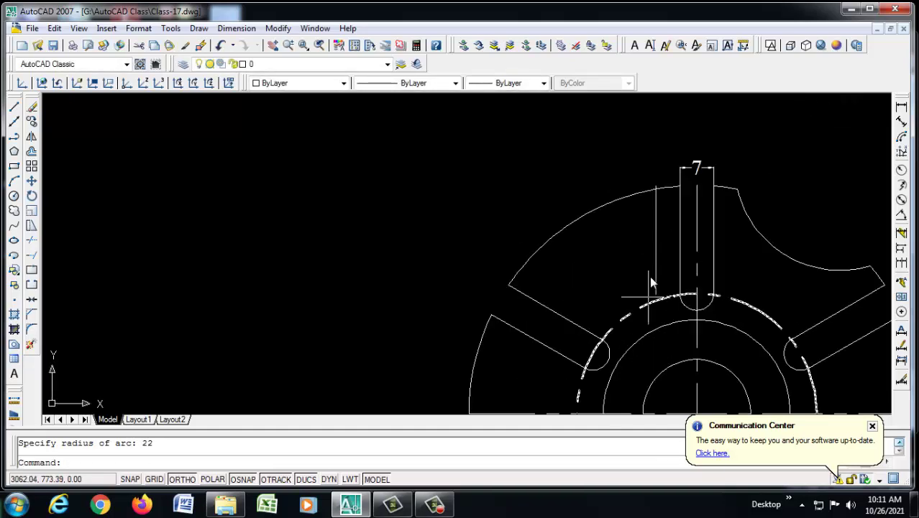
Step: Delete the remaining outer rim arcs and lines around the part
left_click(657, 173)
left_click(633, 222)
scroll(630, 216, "down", 5)
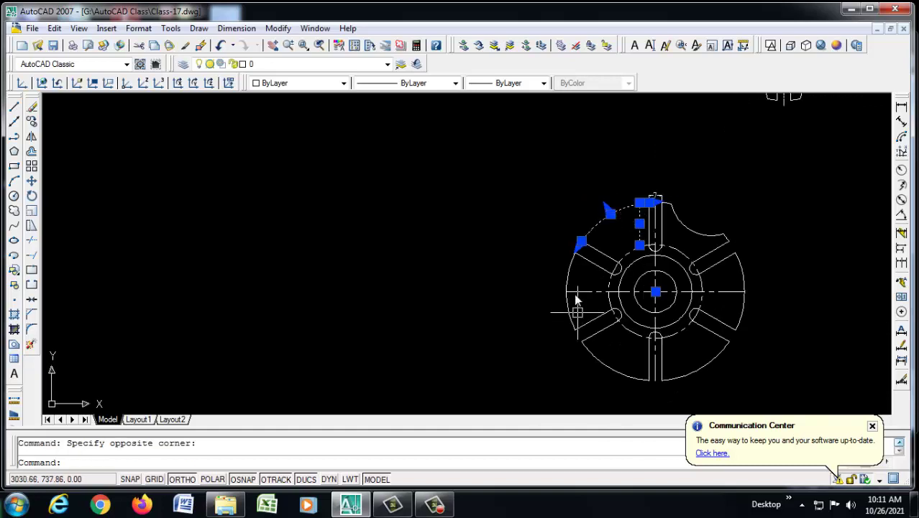
left_click(613, 367)
left_click(598, 386)
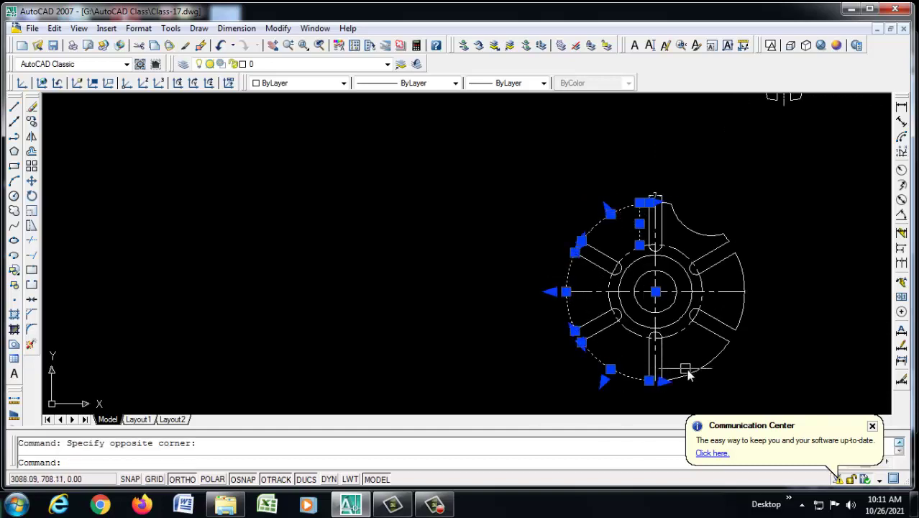
left_click(689, 371)
left_click(753, 308)
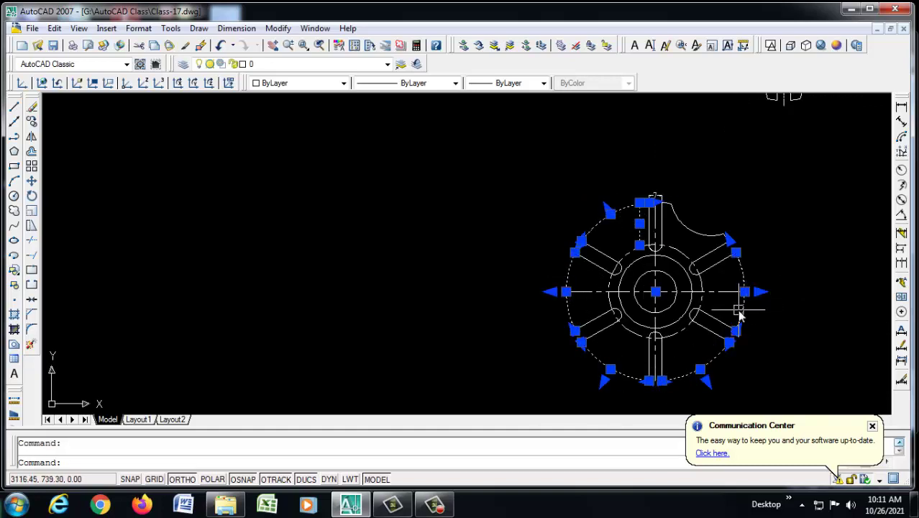
key("Delete")
scroll(792, 256, "up", 2)
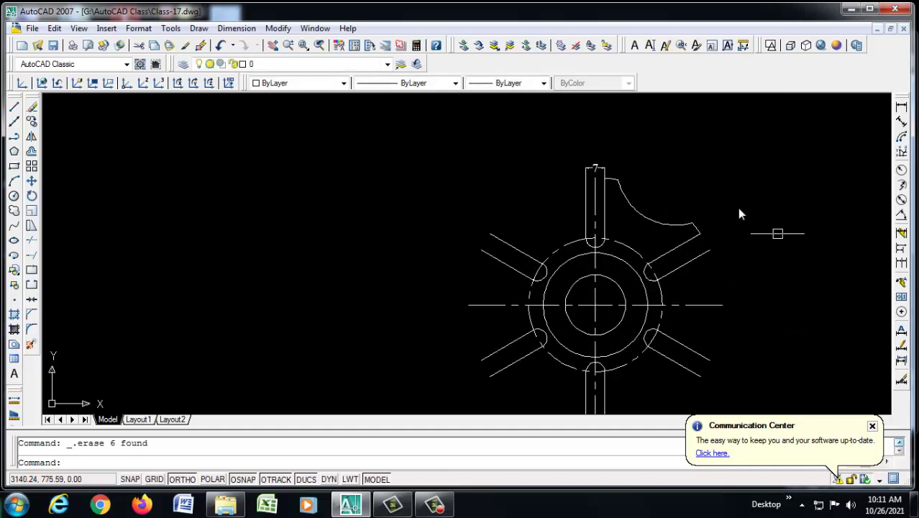
scroll(679, 224, "up", 1)
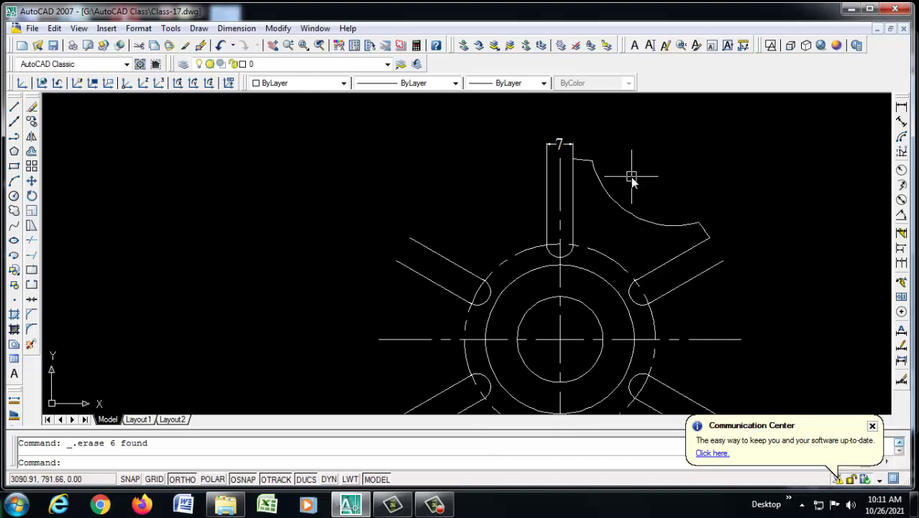
type("ar")
Step: Polar-array the R22 arc and its two edges 6 times over 360° around the hub centre
key("Return")
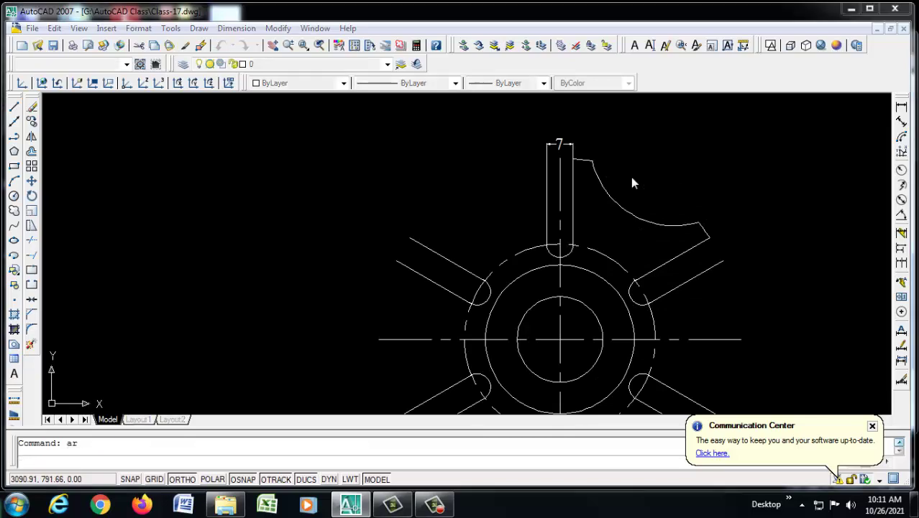
left_click(536, 151)
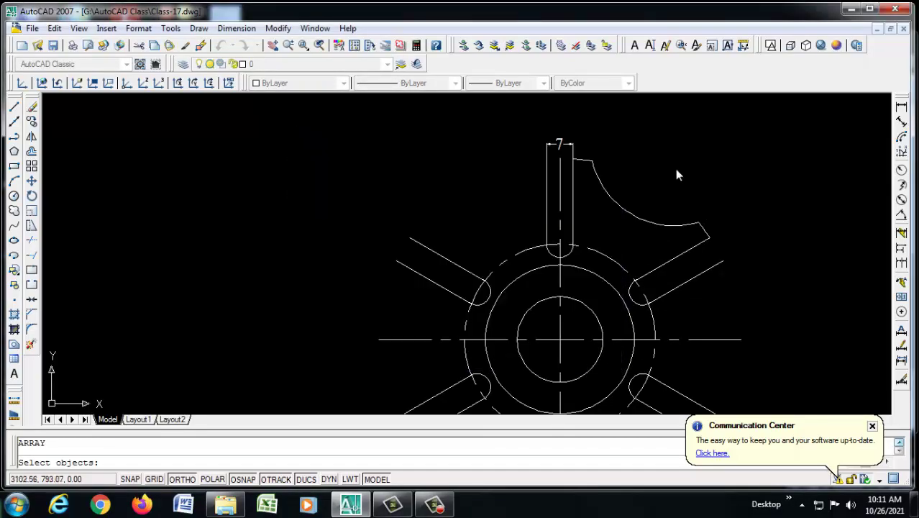
left_click(730, 131)
left_click(588, 229)
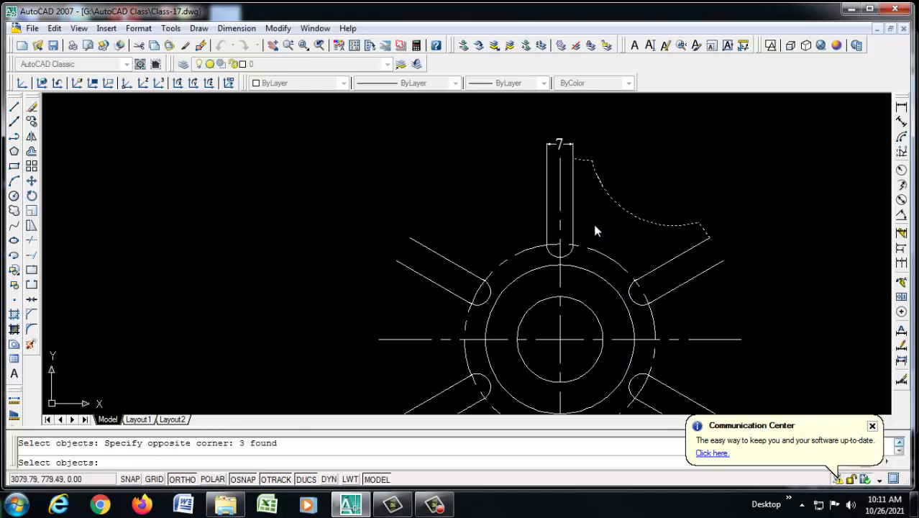
key("Return")
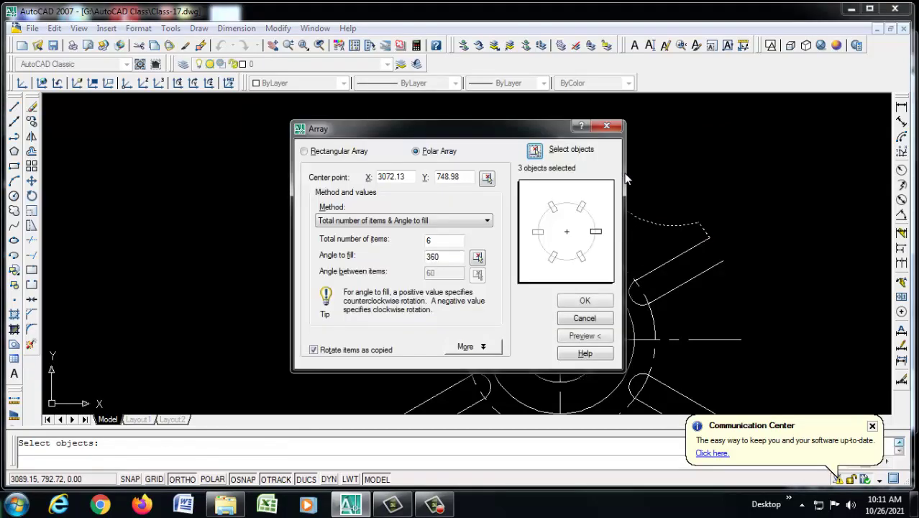
left_click(489, 179)
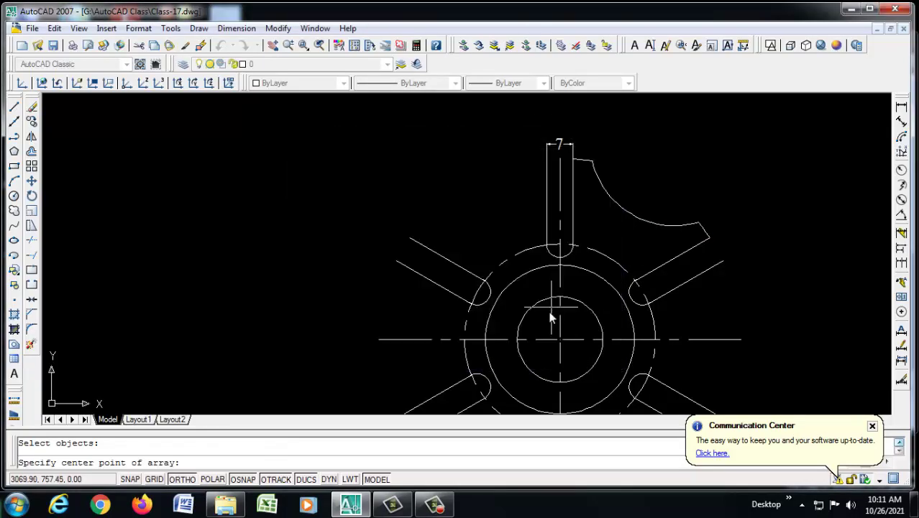
left_click(565, 343)
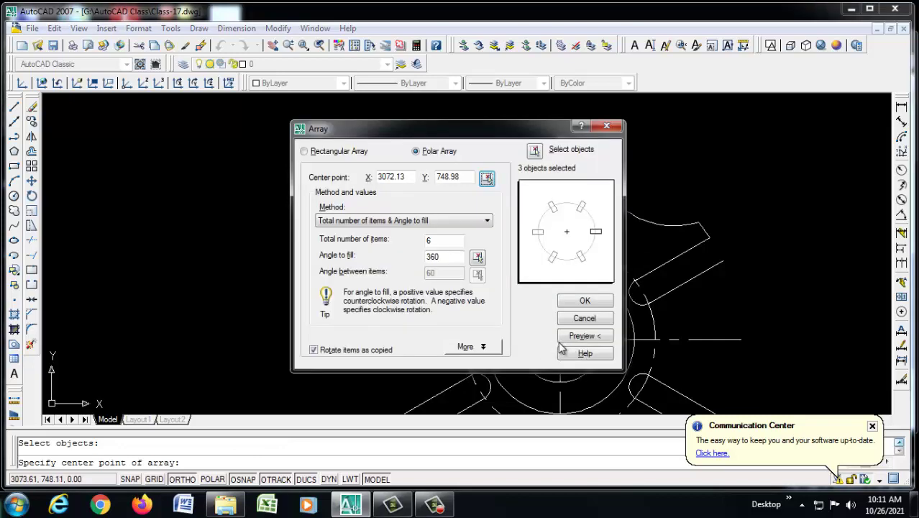
left_click(564, 333)
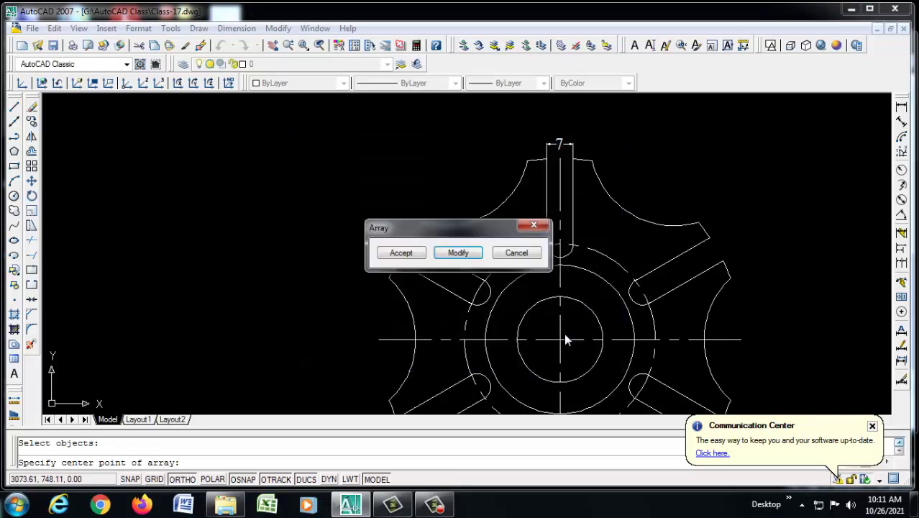
left_click(421, 253)
scroll(546, 215, "down", 3)
scroll(575, 230, "up", 1)
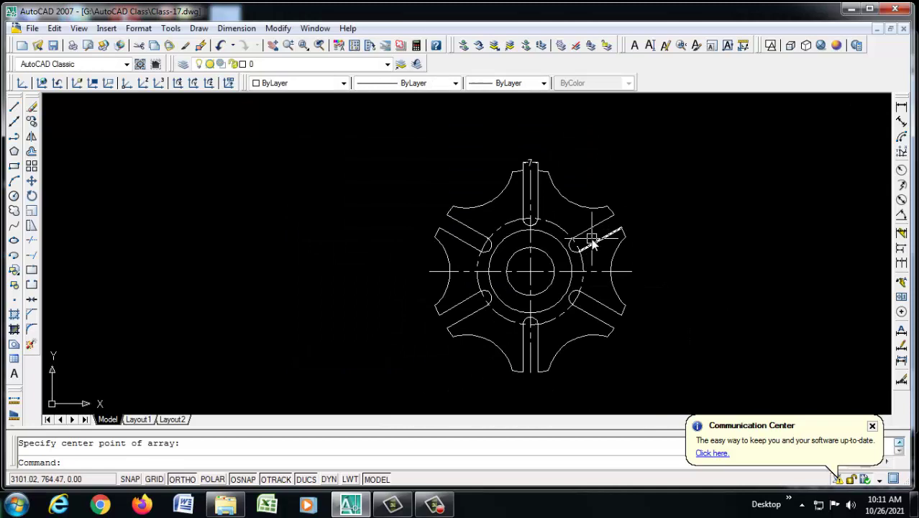
Step: Add an R22 radius dimension to the curved notch edge
left_click(901, 171)
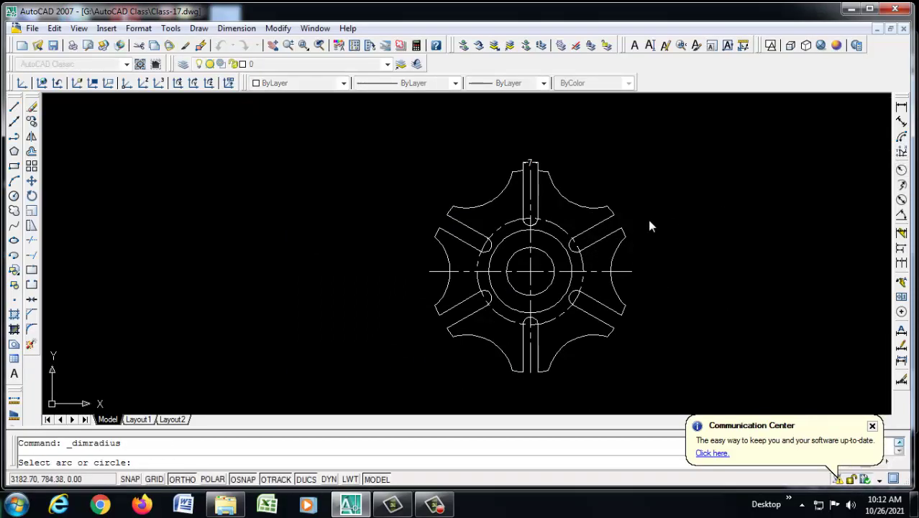
left_click(568, 197)
scroll(590, 188, "up", 3)
scroll(589, 176, "up", 1)
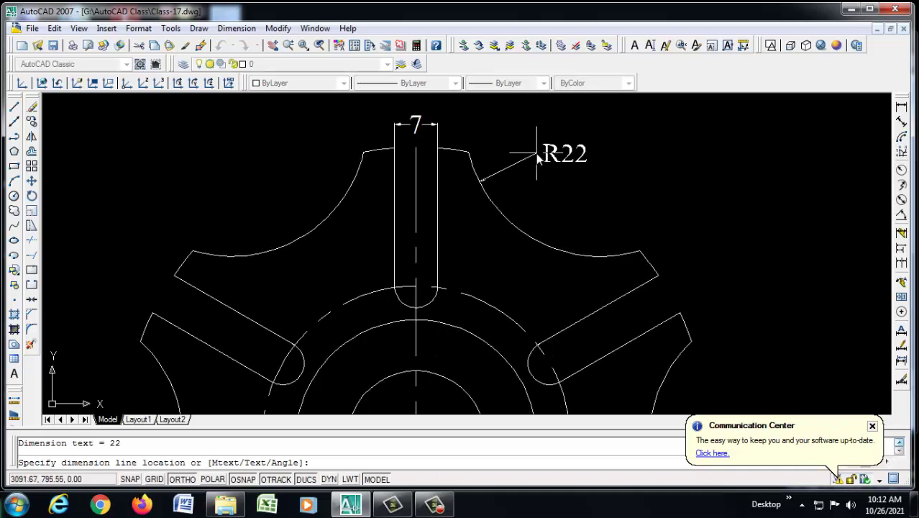
left_click(575, 159)
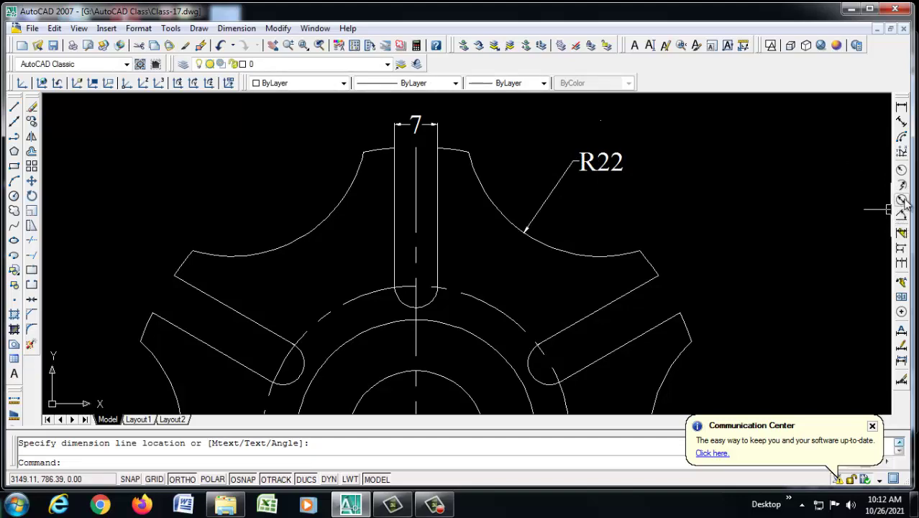
Step: Dimension the inner circle with a Ø23 diameter dimension
left_click(902, 200)
scroll(543, 312, "down", 1)
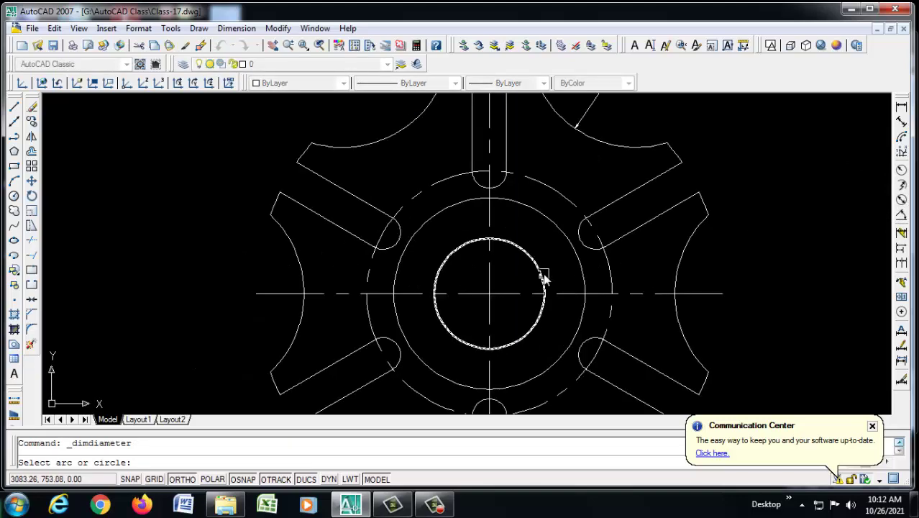
left_click(544, 274)
scroll(529, 286, "up", 2)
scroll(521, 229, "down", 2)
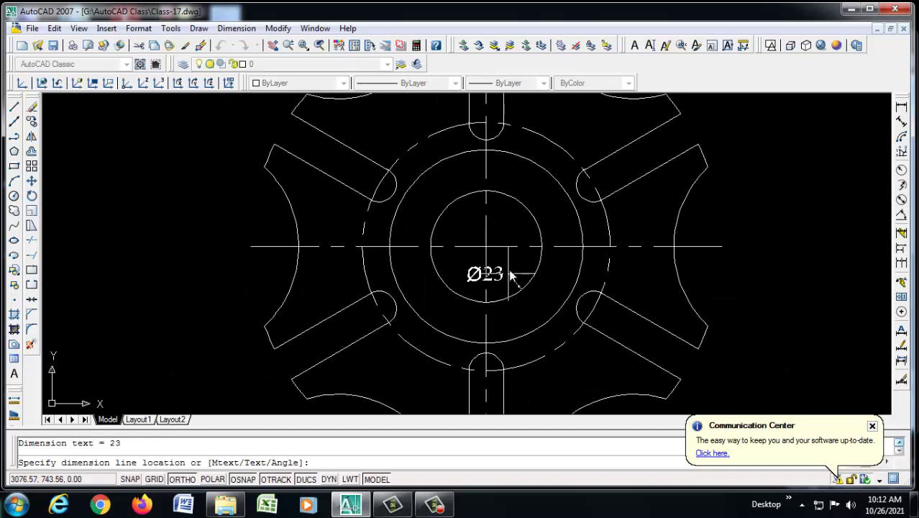
scroll(508, 325, "up", 3)
left_click(514, 257)
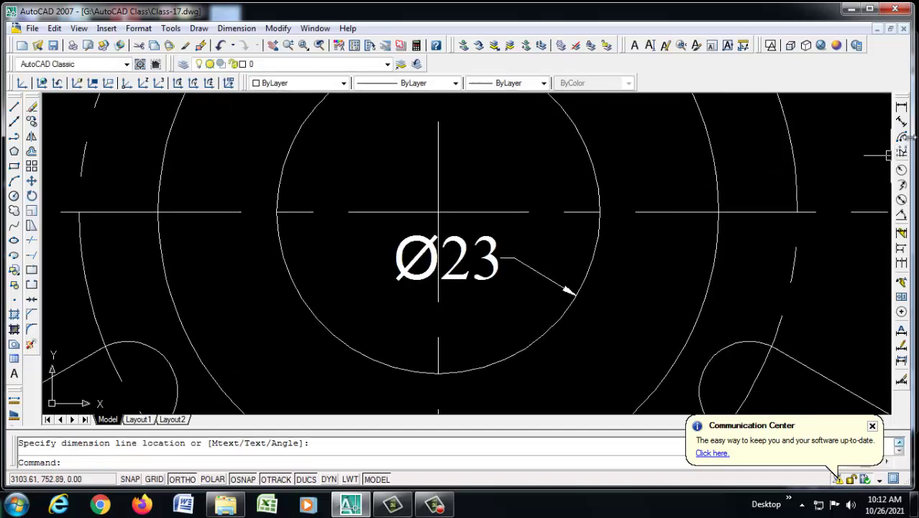
Step: Add an R20 radius dimension to the middle circle
left_click(901, 169)
scroll(561, 203, "down", 3)
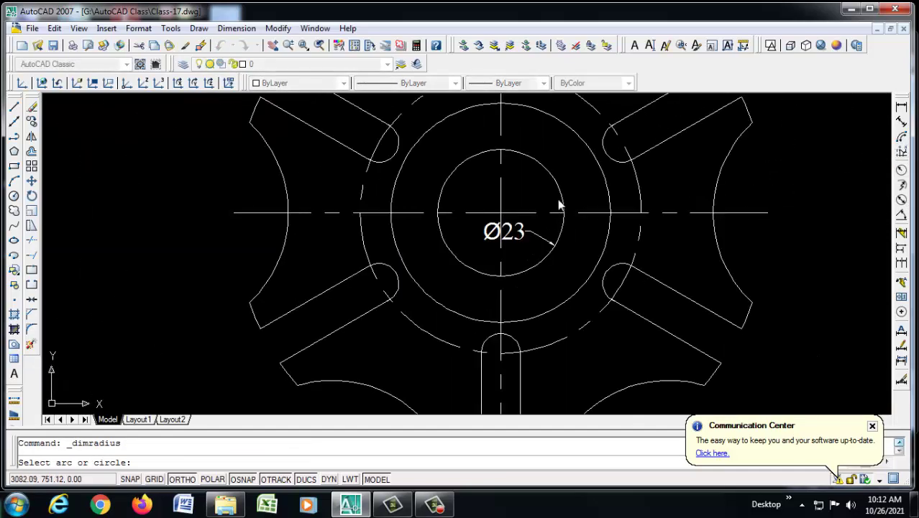
left_click(608, 193)
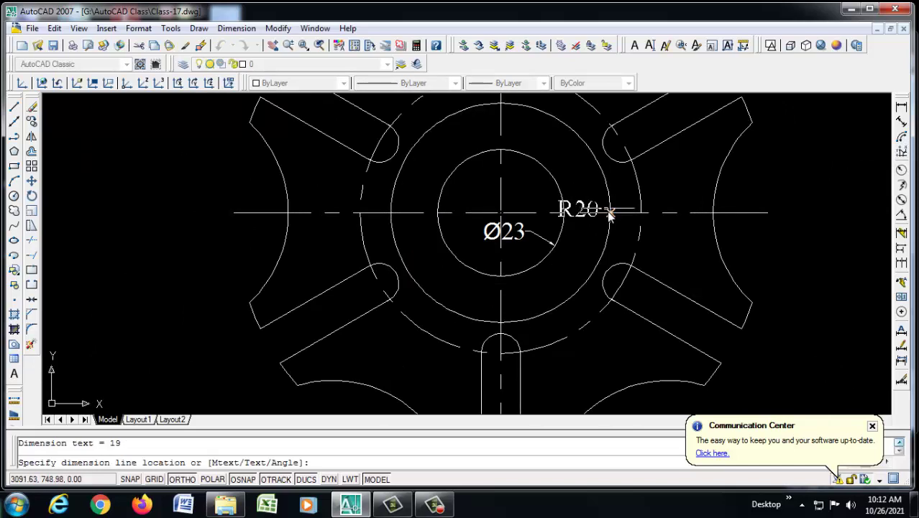
scroll(611, 212, "up", 2)
scroll(699, 266, "down", 2)
scroll(640, 252, "up", 2)
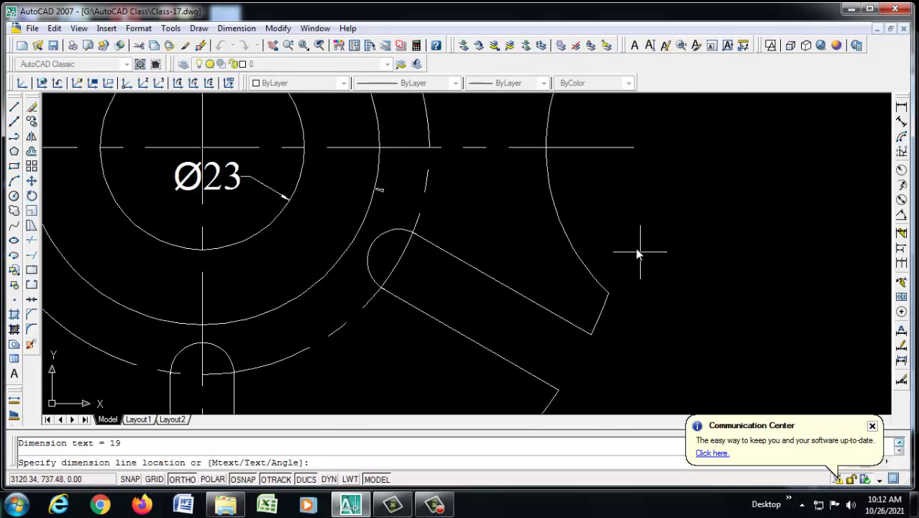
left_click(477, 216)
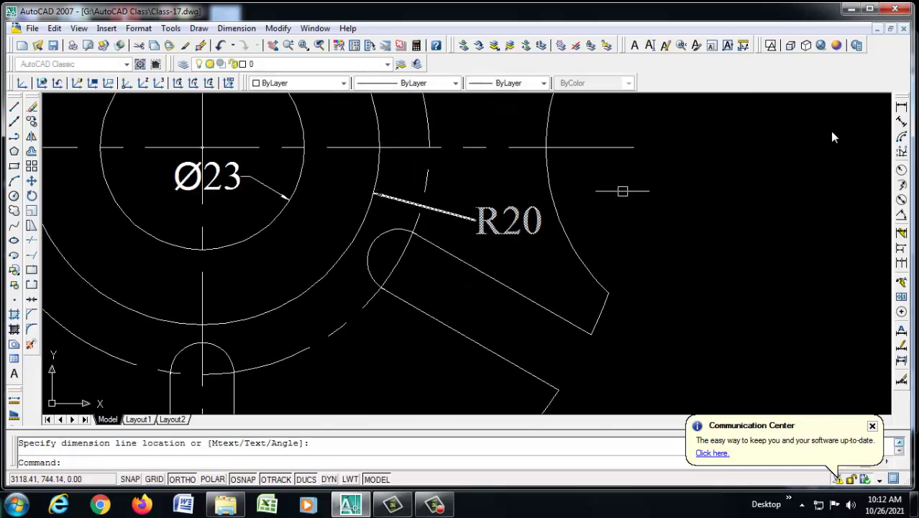
Step: Add an R25 radius dimension to the dashed circle
left_click(901, 170)
scroll(475, 237, "down", 3)
scroll(447, 217, "up", 1)
left_click(456, 200)
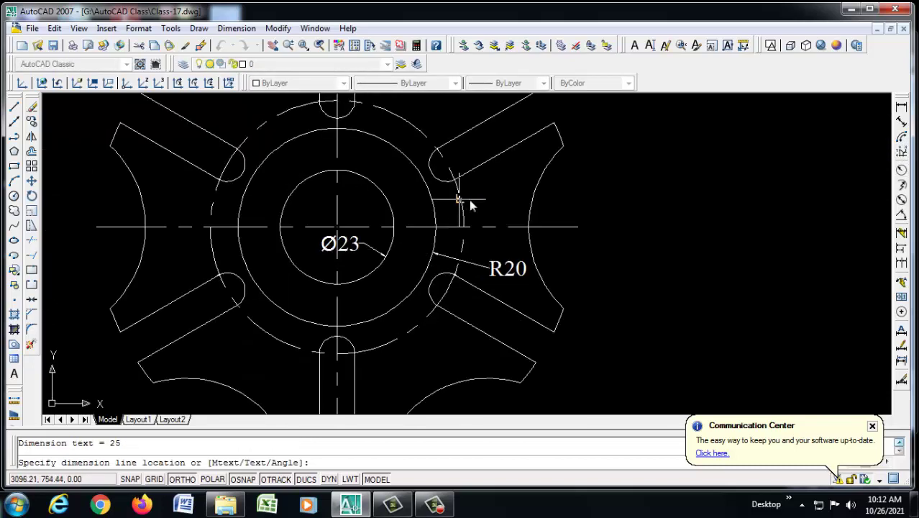
scroll(496, 191, "up", 2)
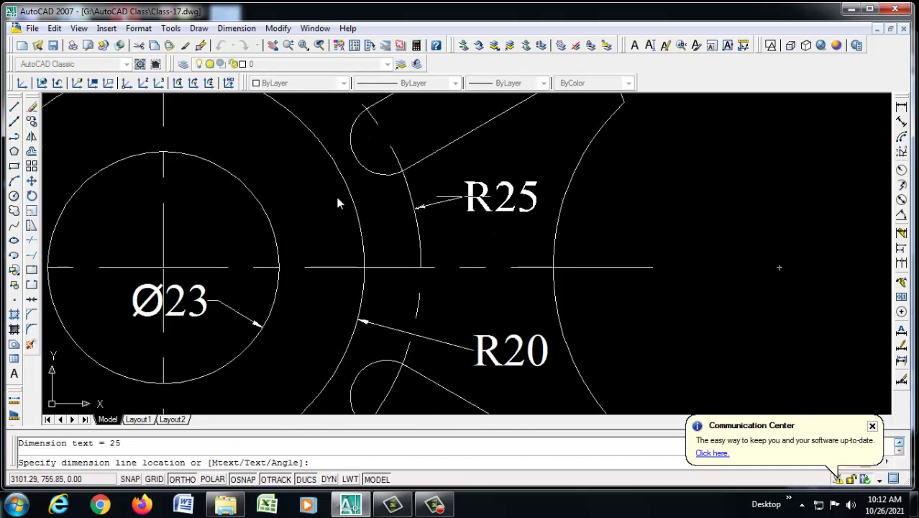
scroll(205, 241, "down", 2)
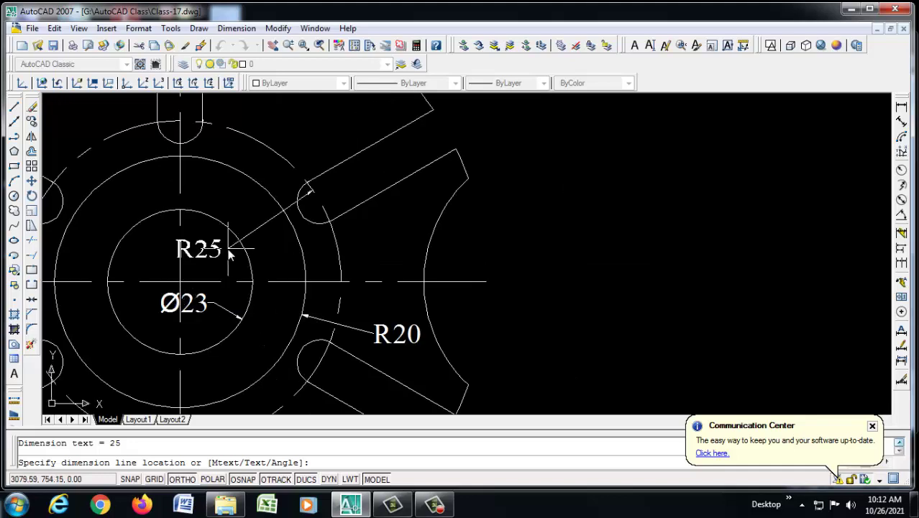
scroll(207, 223, "up", 1)
left_click(194, 243)
Step: Pan the drawing and window-zoom in on the sprocket
scroll(252, 216, "down", 3)
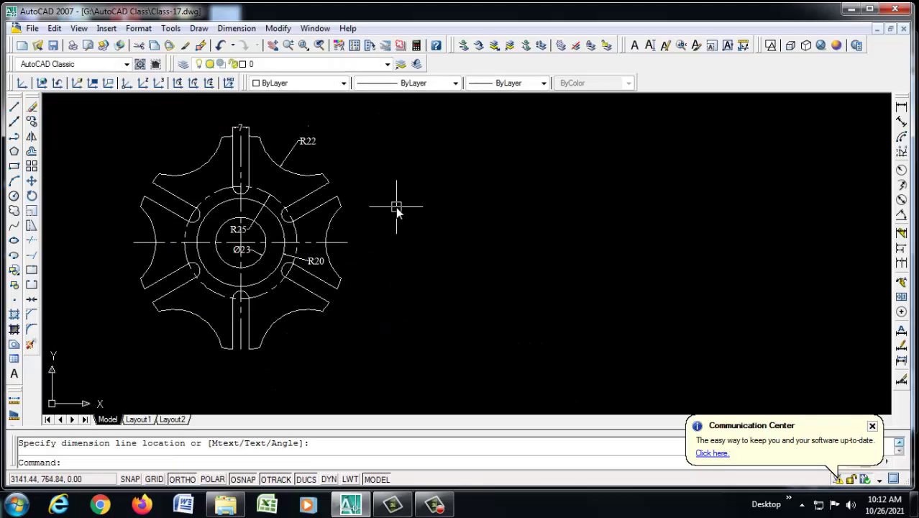
scroll(392, 204, "down", 2)
left_click(273, 44)
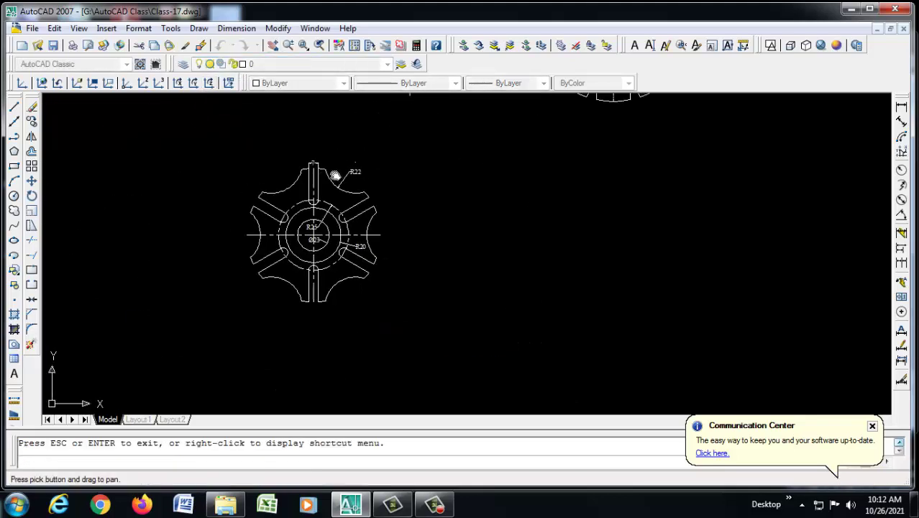
left_click_drag(303, 157, 350, 184)
right_click(350, 184)
left_click(406, 264)
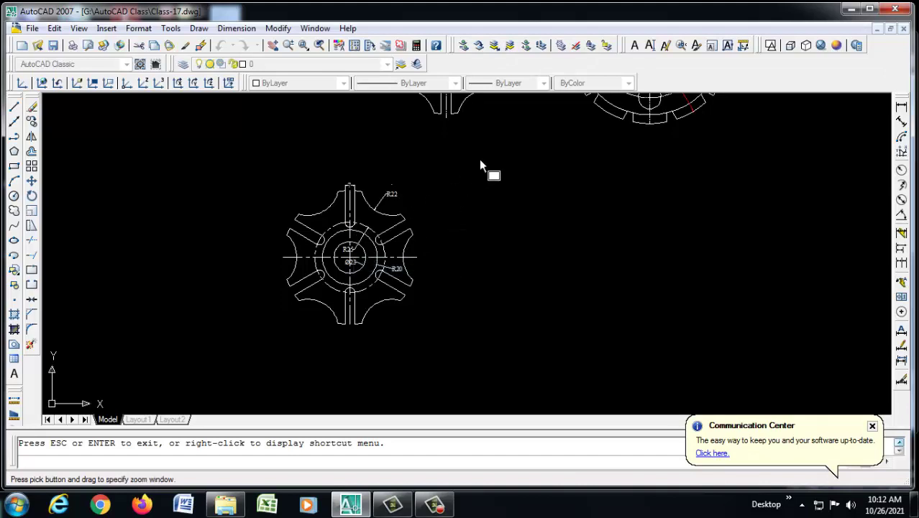
left_click_drag(290, 362, 426, 156)
right_click(338, 243)
left_click(370, 257)
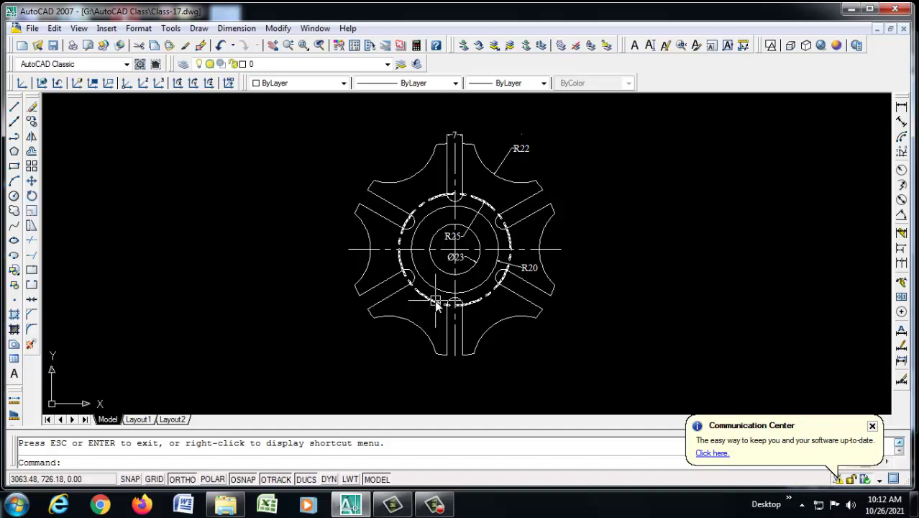
scroll(250, 221, "down", 2)
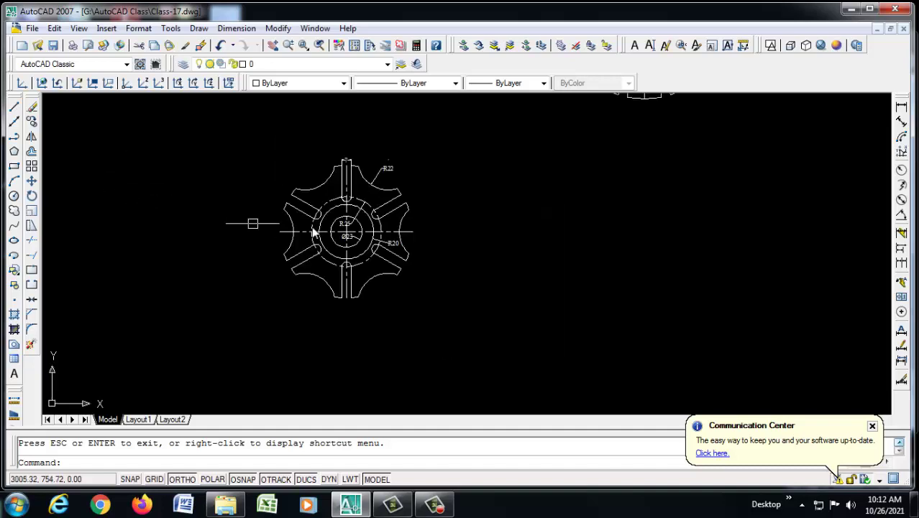
scroll(316, 187, "down", 1)
scroll(432, 238, "up", 2)
type("xl")
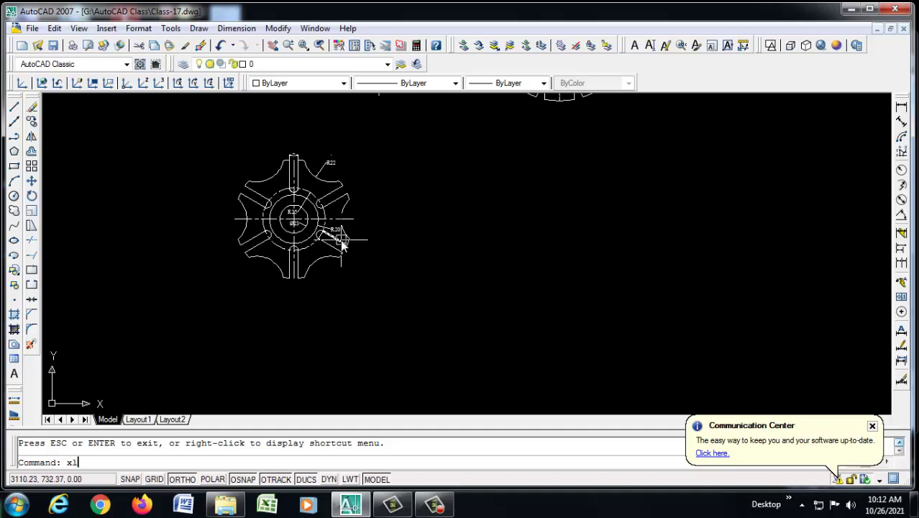
Step: Draw a horizontal and a vertical construction line through the sprocket centre with XL
key("Return")
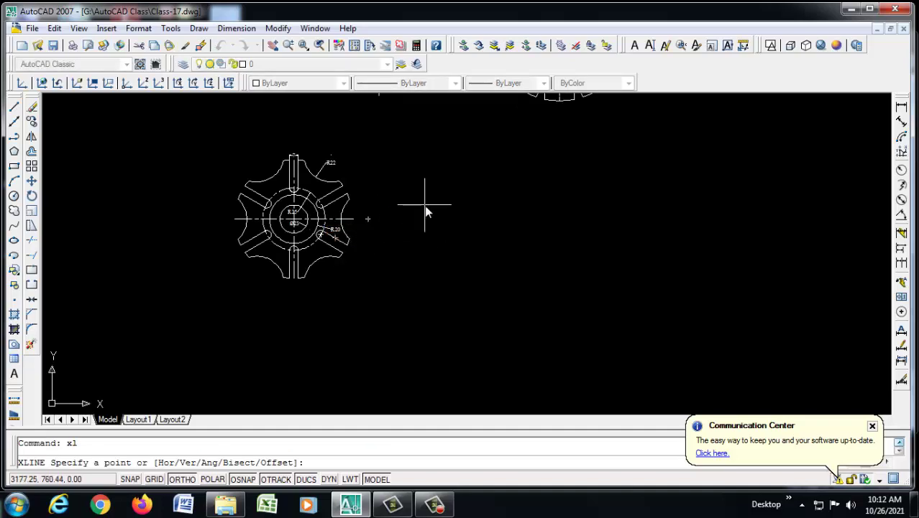
left_click(352, 218)
left_click(550, 241)
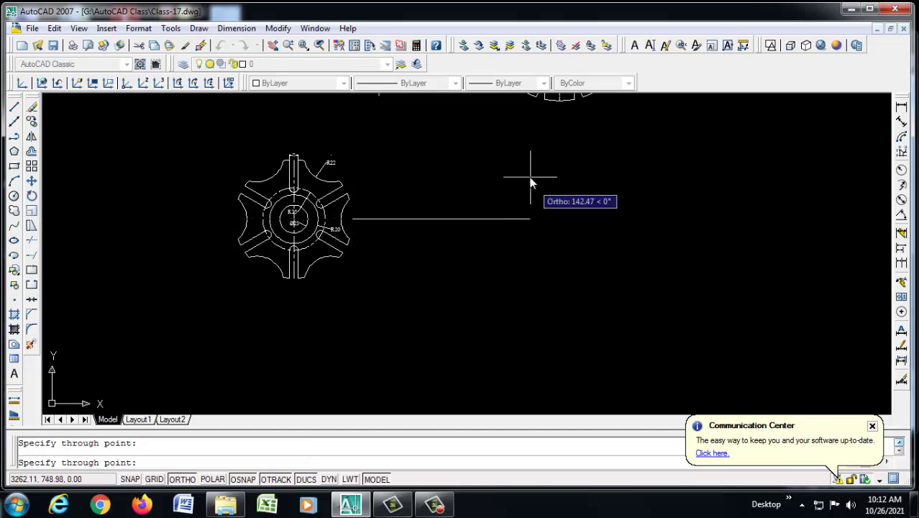
left_click(536, 218)
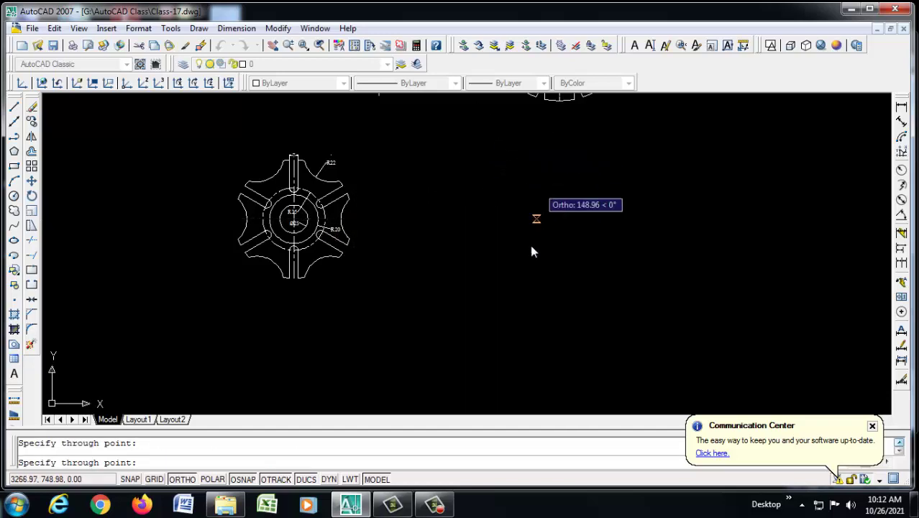
left_click(488, 372)
key("Return")
key("Return")
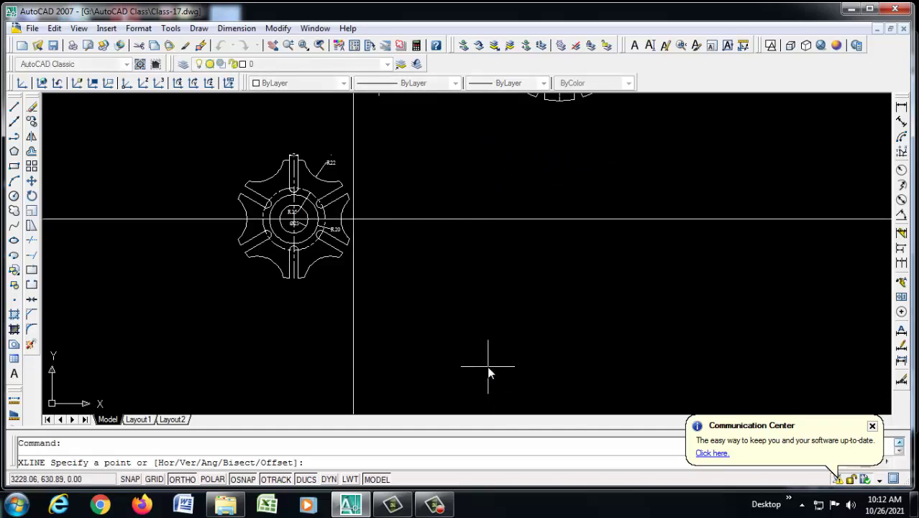
key("Escape")
type("m")
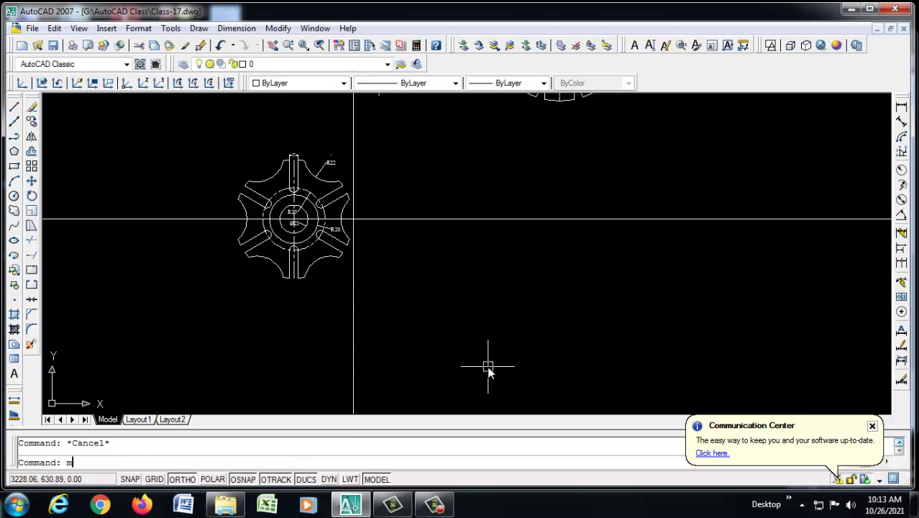
Step: Select both construction lines to move and pick the move's base point
key("Return")
scroll(328, 213, "up", 4)
left_click(417, 218)
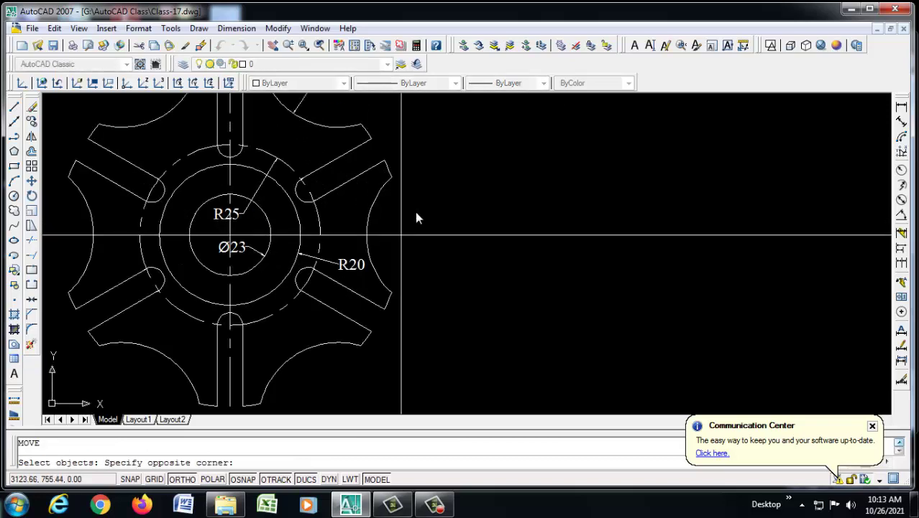
left_click(399, 220)
left_click(434, 236)
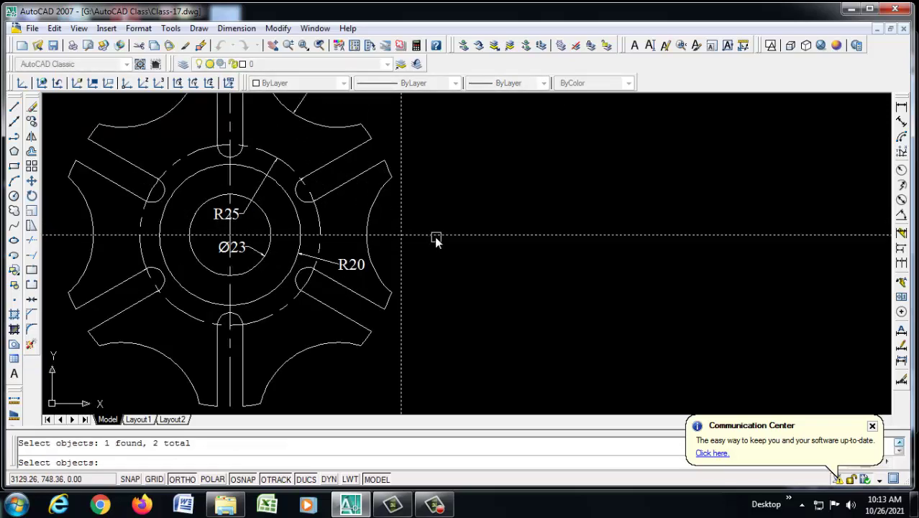
scroll(435, 237, "down", 4)
key("Return")
left_click(444, 311)
Step: Drop the construction-line pair in the empty space right of the sprocket
left_click(766, 336)
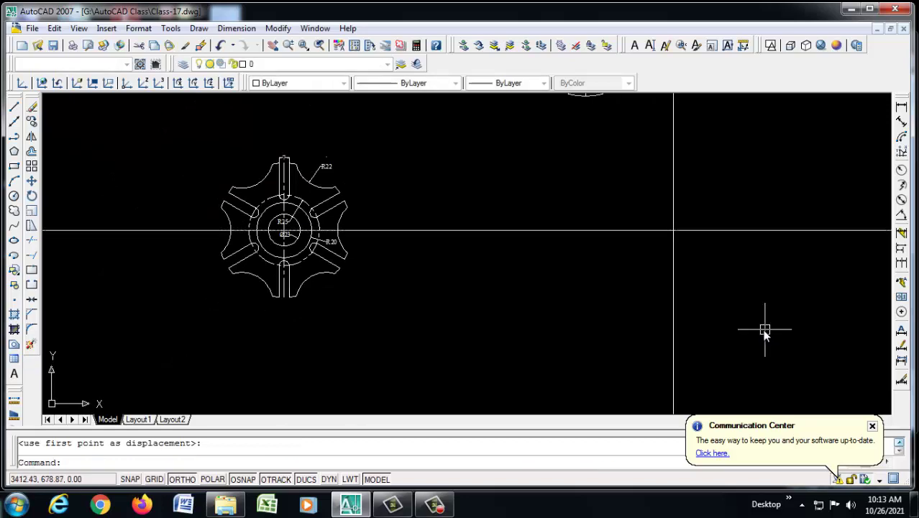
scroll(414, 288, "down", 5)
scroll(493, 283, "up", 1)
scroll(489, 277, "up", 2)
scroll(474, 183, "up", 3)
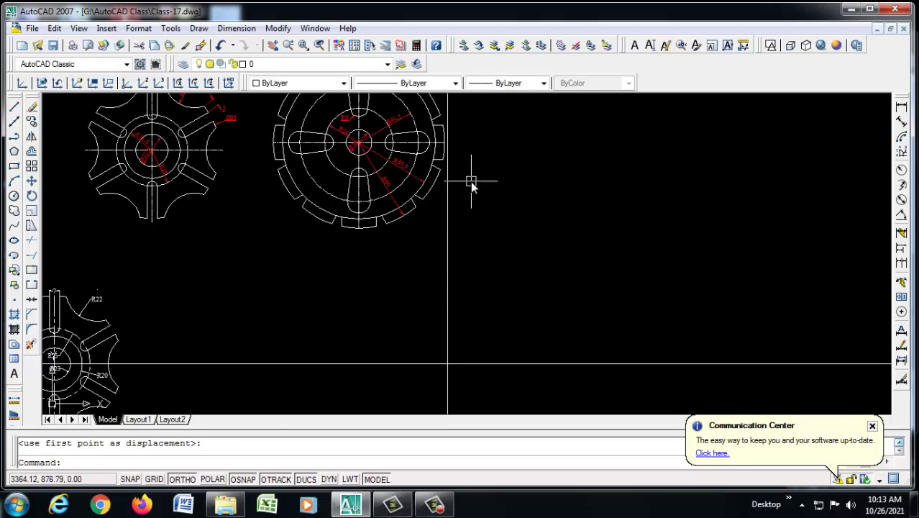
scroll(366, 148, "up", 1)
scroll(382, 216, "up", 1)
type("c")
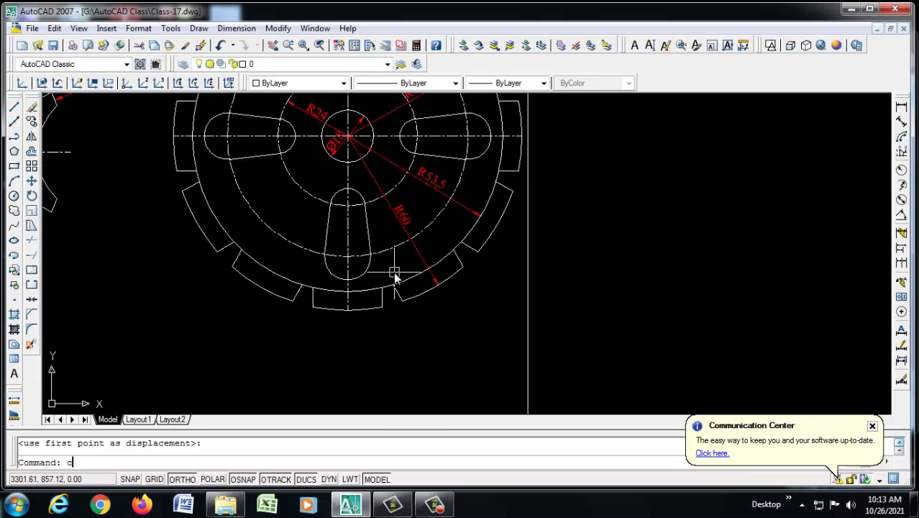
Step: Draw an 18-diameter circle centred on the construction-line crossing
key("Return")
scroll(342, 138, "up", 3)
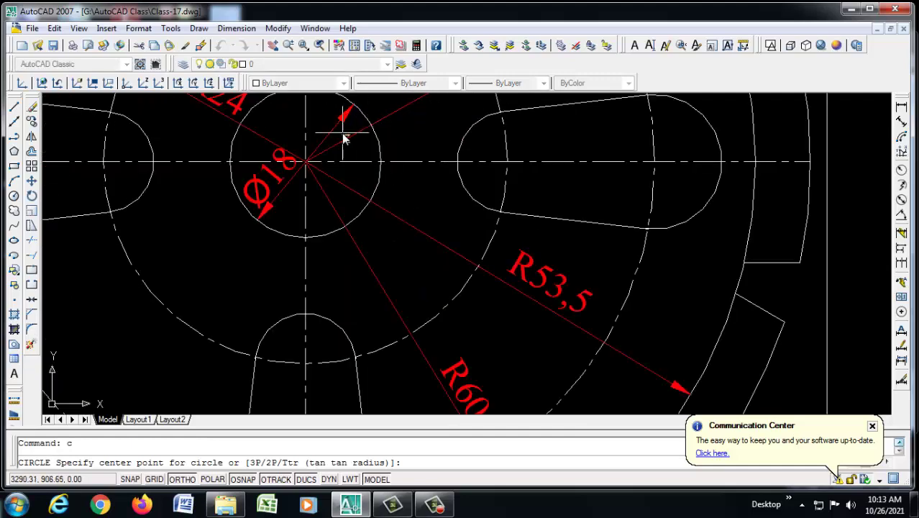
scroll(343, 137, "up", 2)
scroll(465, 166, "down", 2)
scroll(465, 165, "down", 3)
scroll(593, 304, "down", 2)
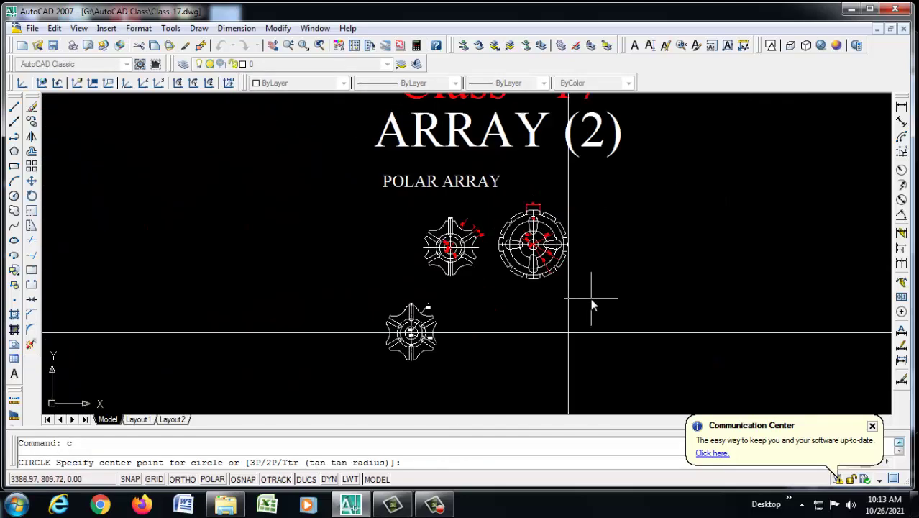
scroll(581, 332, "up", 2)
left_click(555, 332)
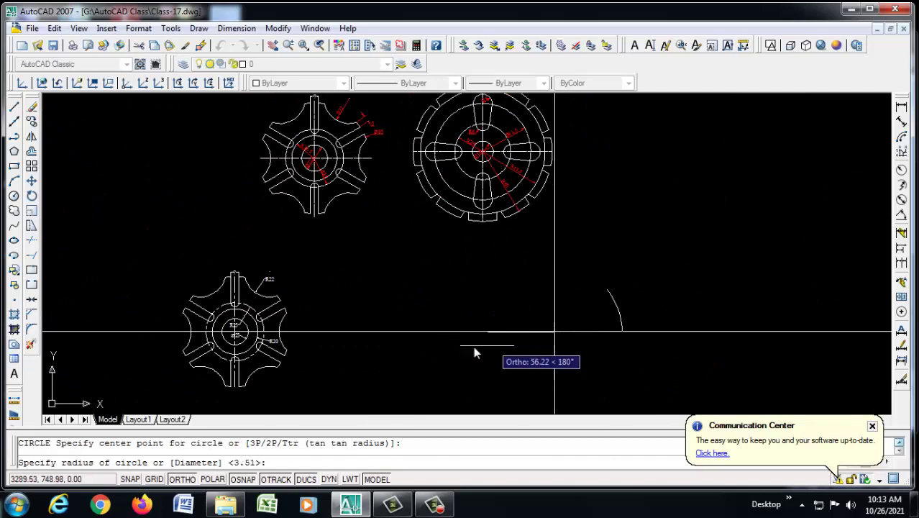
type("d")
key("Return")
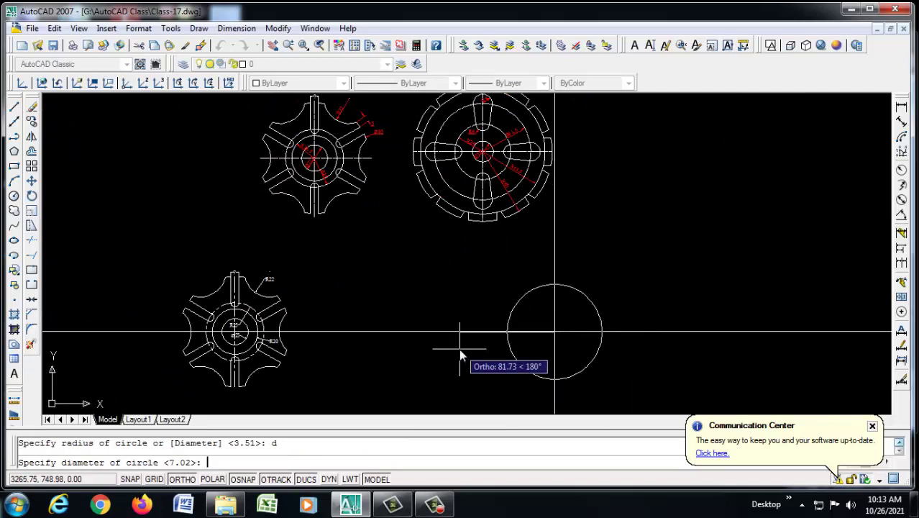
type("18")
key("Return")
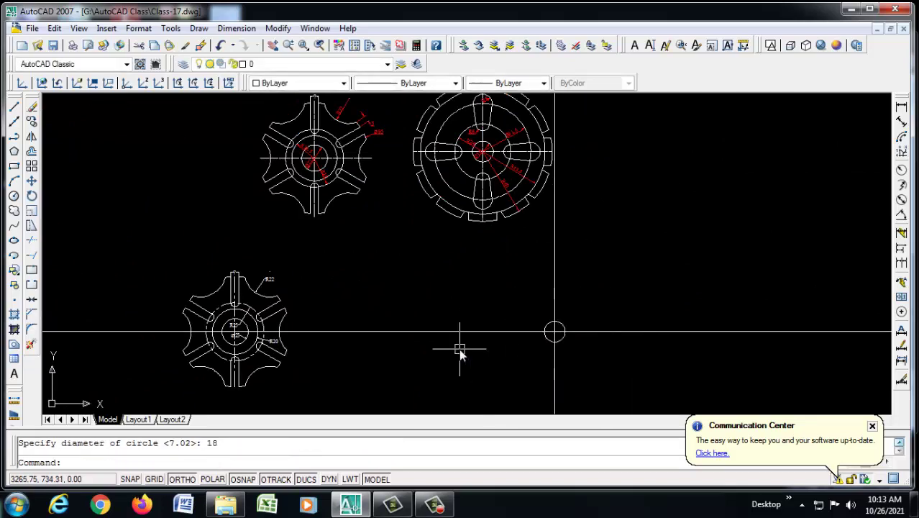
type("c")
Step: Restart the Circle command for the next concentric circle
key("Return")
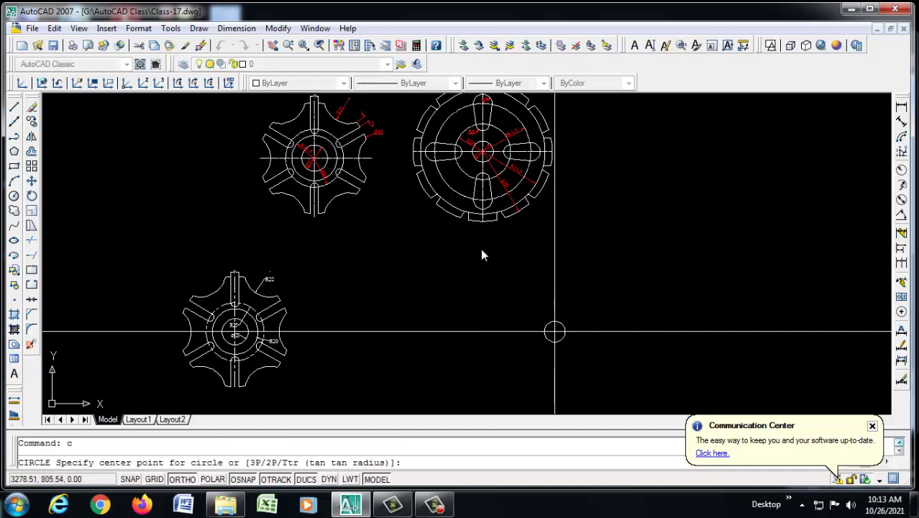
scroll(507, 136, "up", 5)
scroll(507, 136, "up", 2)
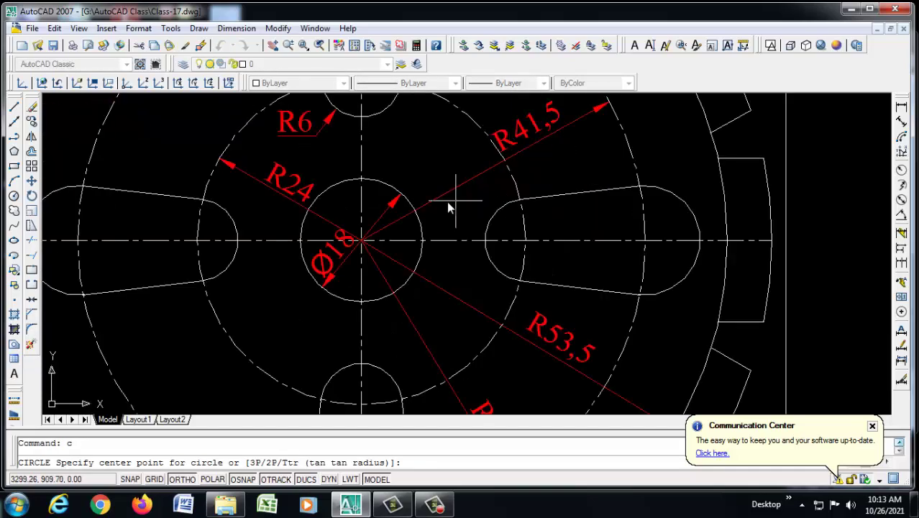
scroll(495, 227, "down", 2)
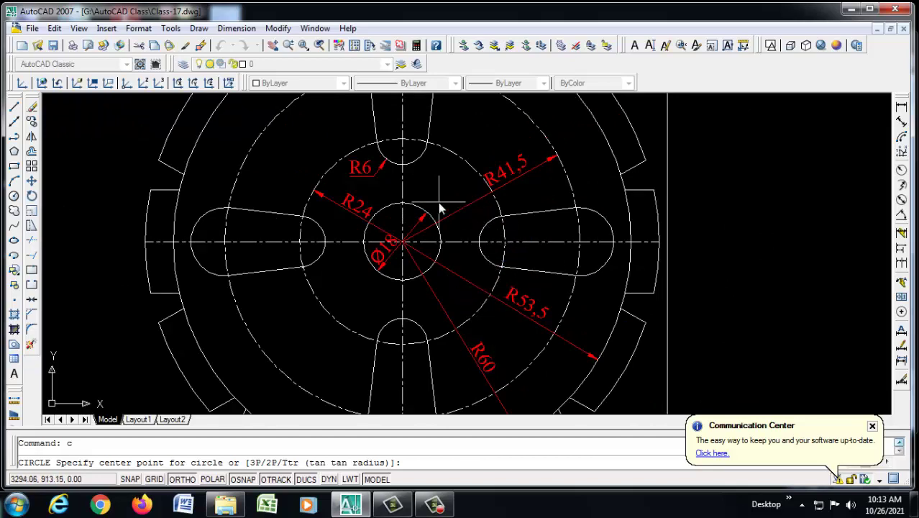
scroll(458, 180, "down", 2)
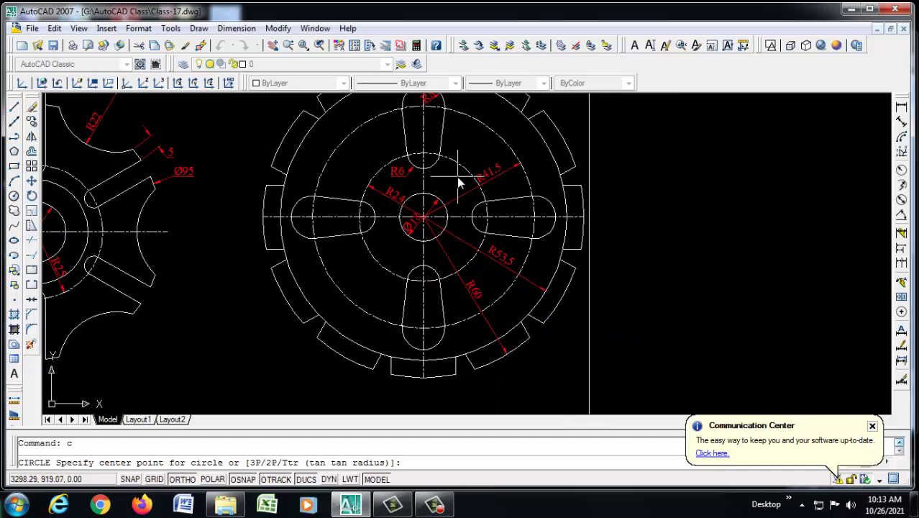
scroll(462, 185, "down", 2)
scroll(463, 188, "down", 3)
scroll(496, 259, "up", 3)
Step: Draw concentric circles of radius 24 and 41.5 on the hub centre
scroll(502, 266, "up", 3)
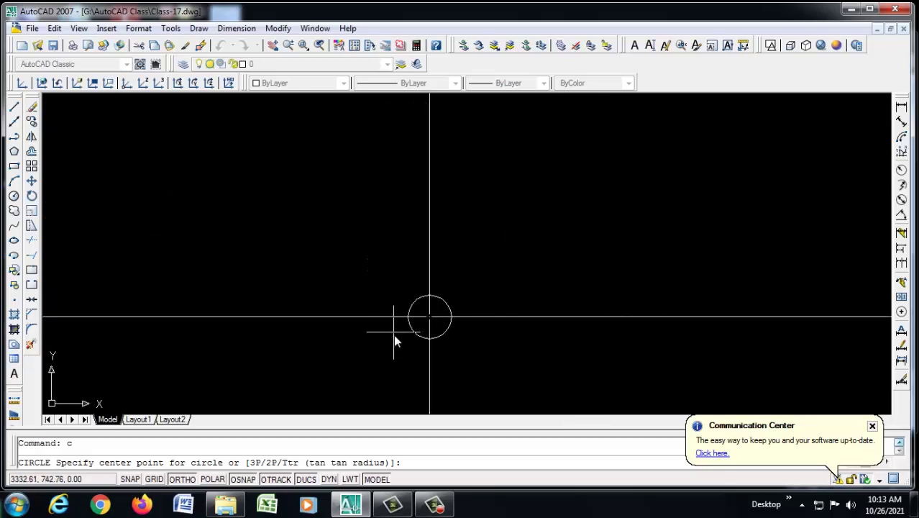
left_click(429, 315)
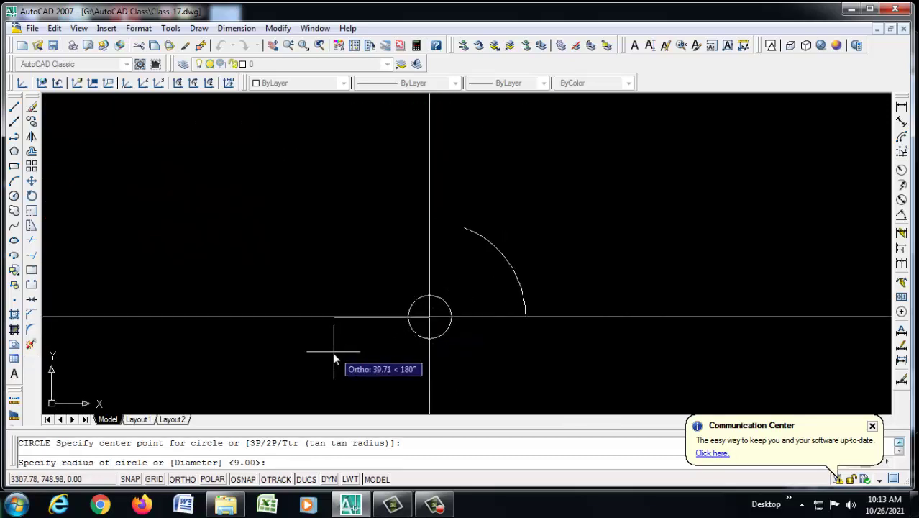
type("24")
key("Return")
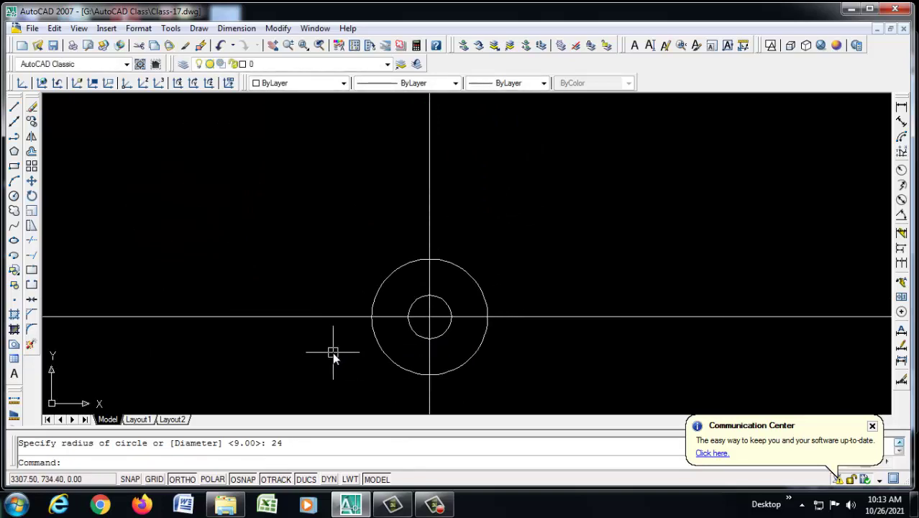
key("Return")
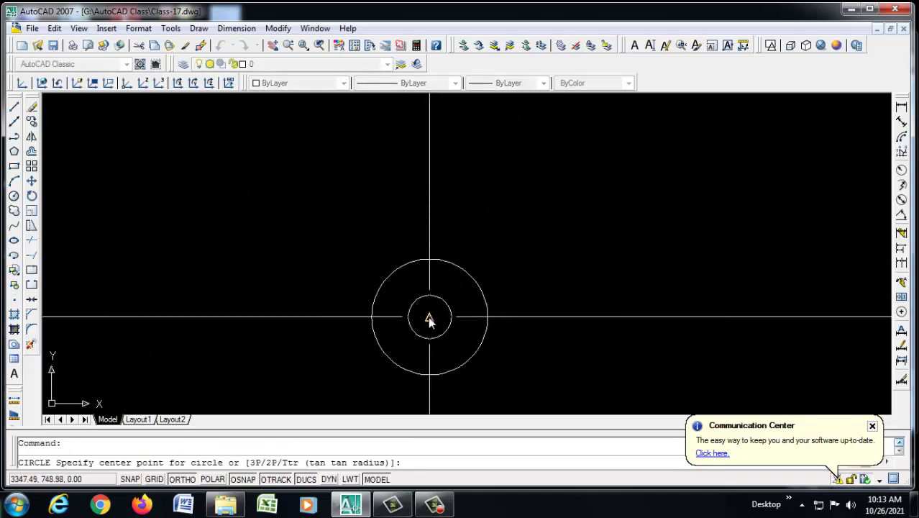
left_click(429, 317)
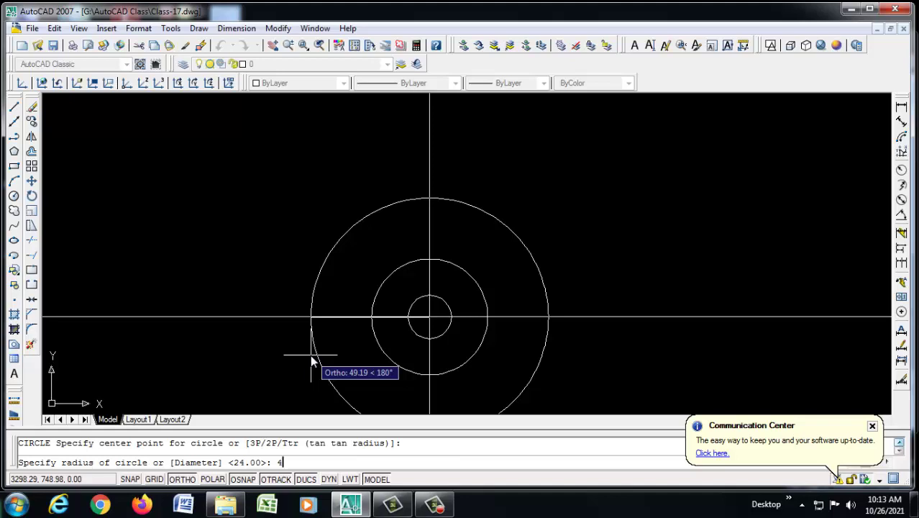
key("Return")
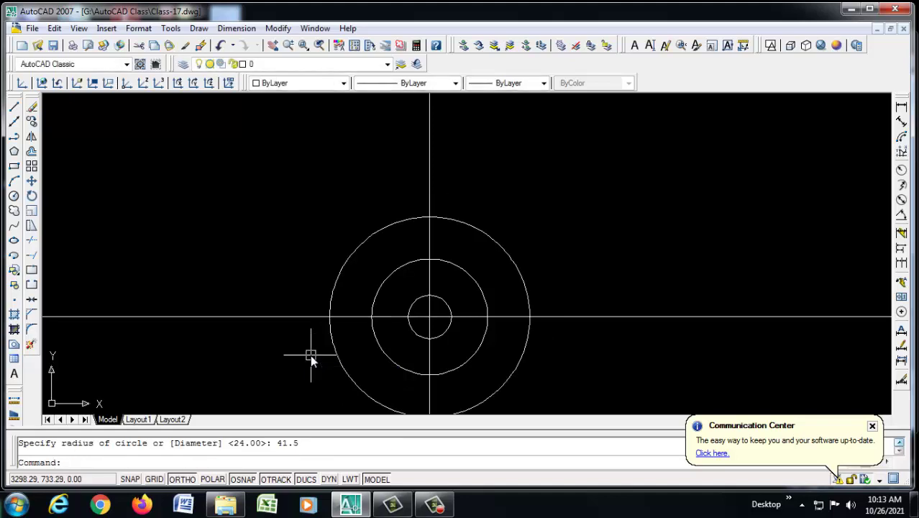
Step: Add concentric circles of radius 53.5 and 60 on the same centre
type("c")
key("Return")
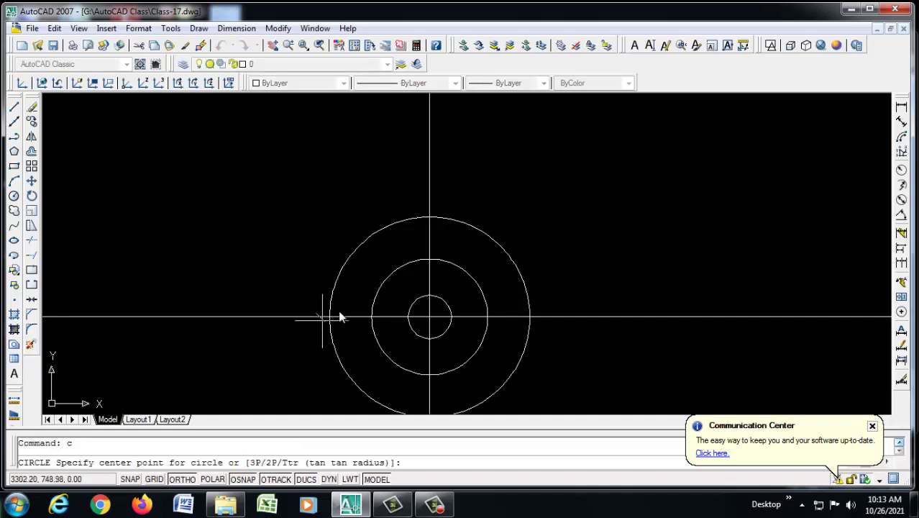
left_click(428, 318)
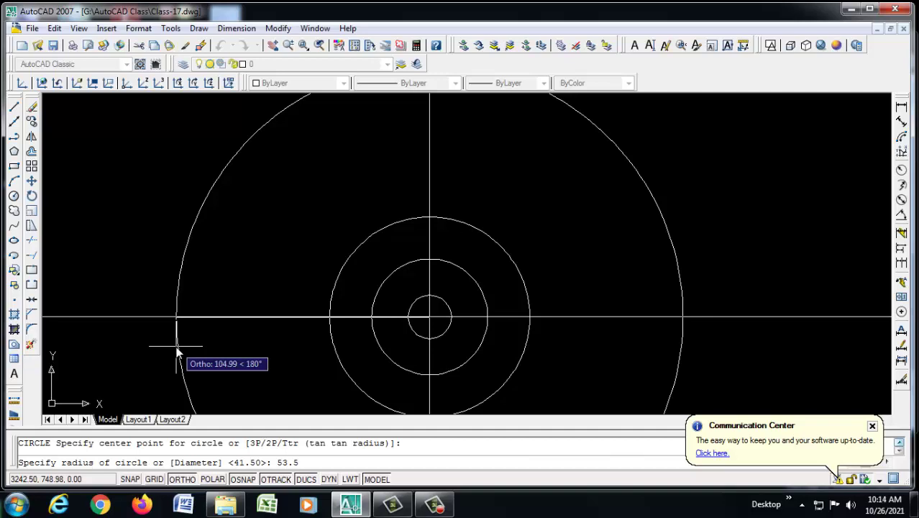
key("Return")
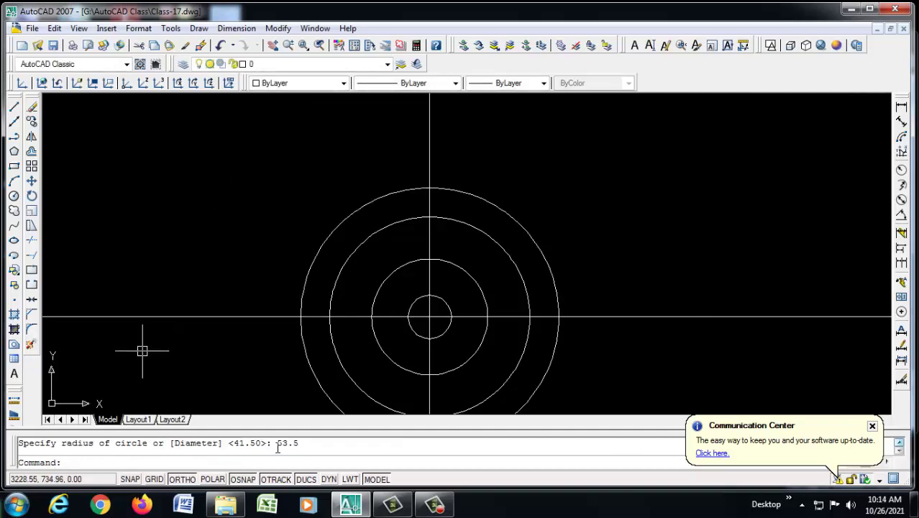
key("Return")
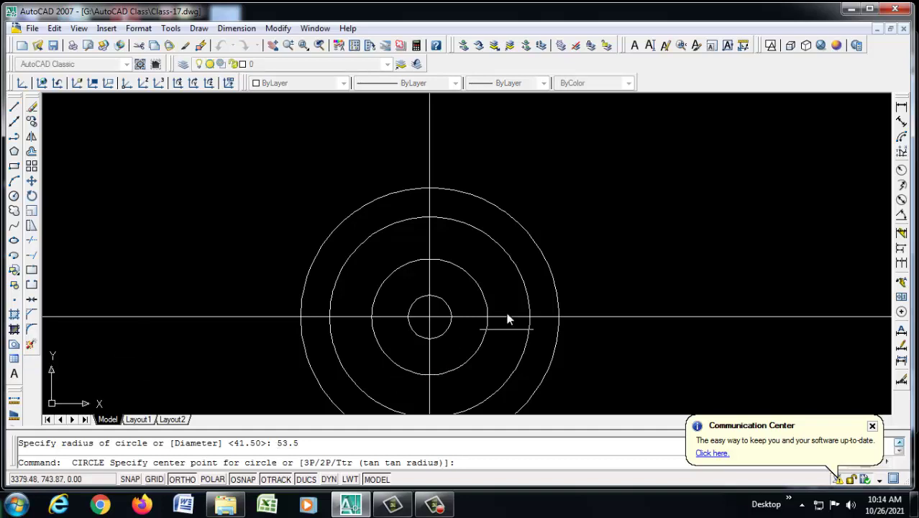
left_click(429, 317)
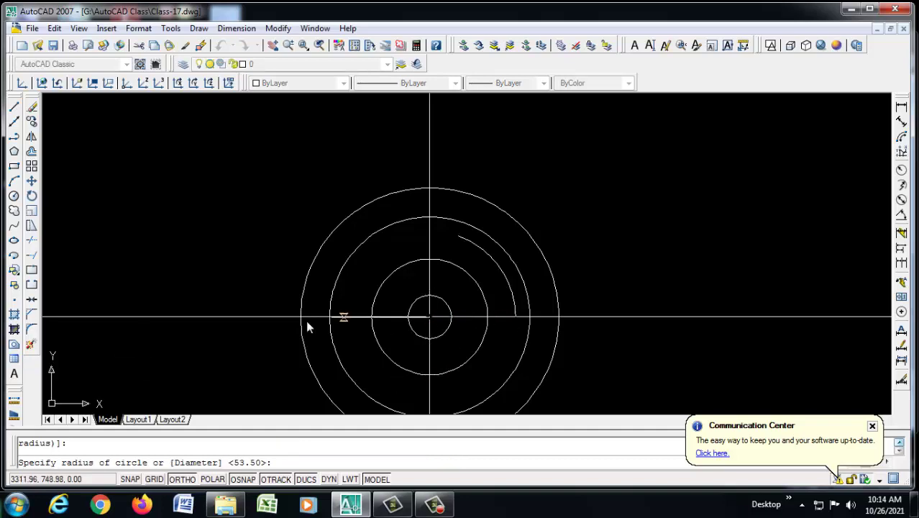
scroll(473, 205, "down", 4)
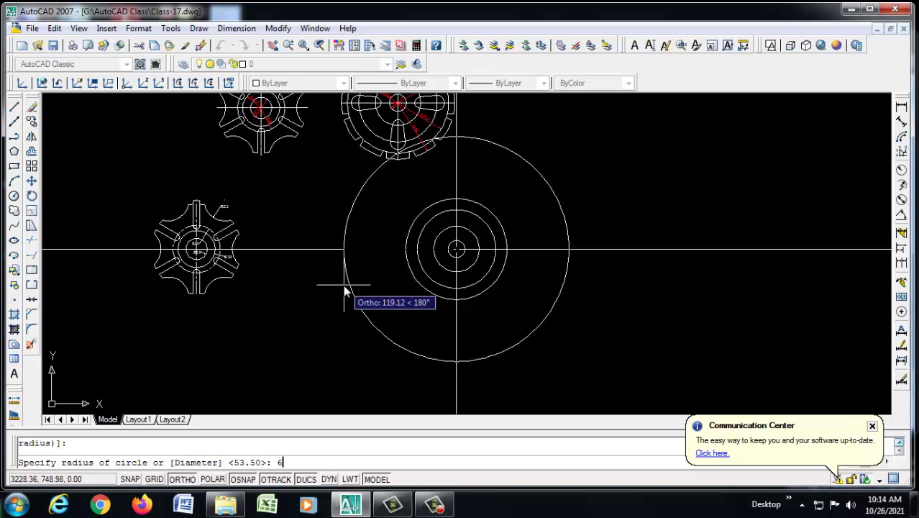
key("Return")
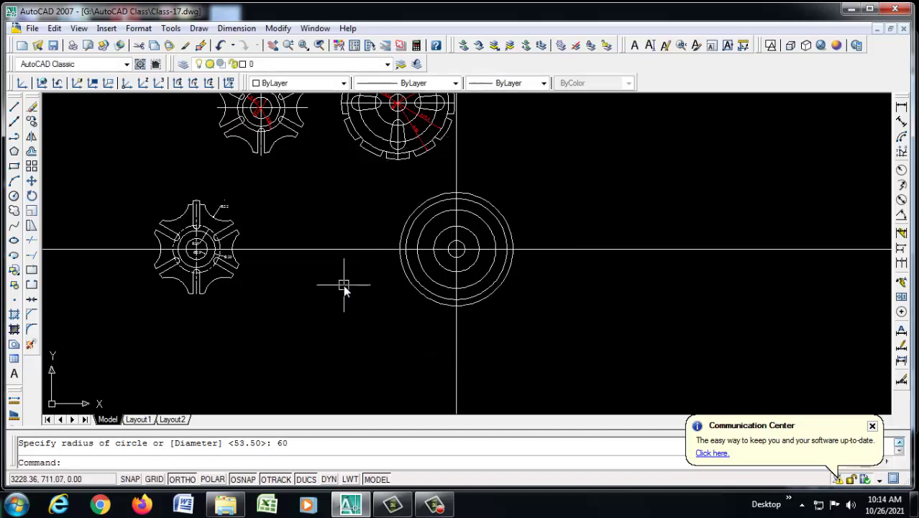
scroll(439, 286, "up", 3)
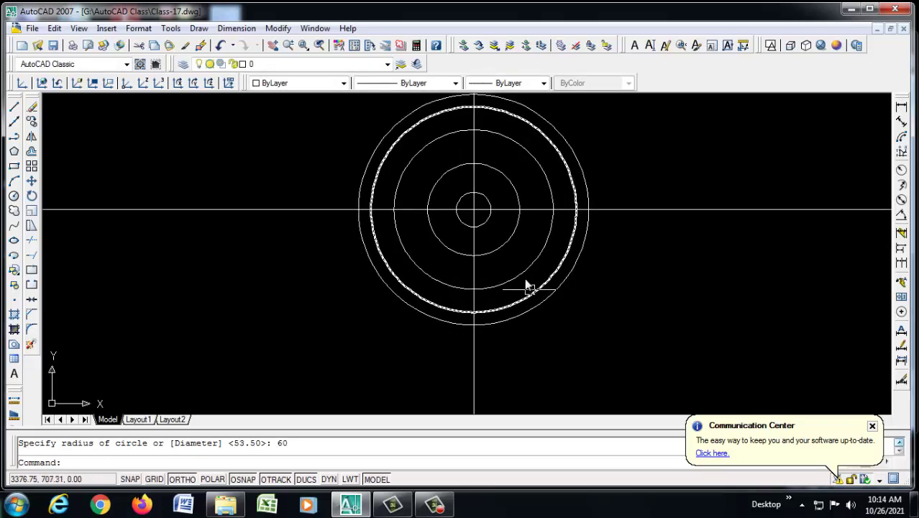
scroll(507, 246, "down", 2)
scroll(486, 224, "down", 3)
scroll(498, 230, "down", 2)
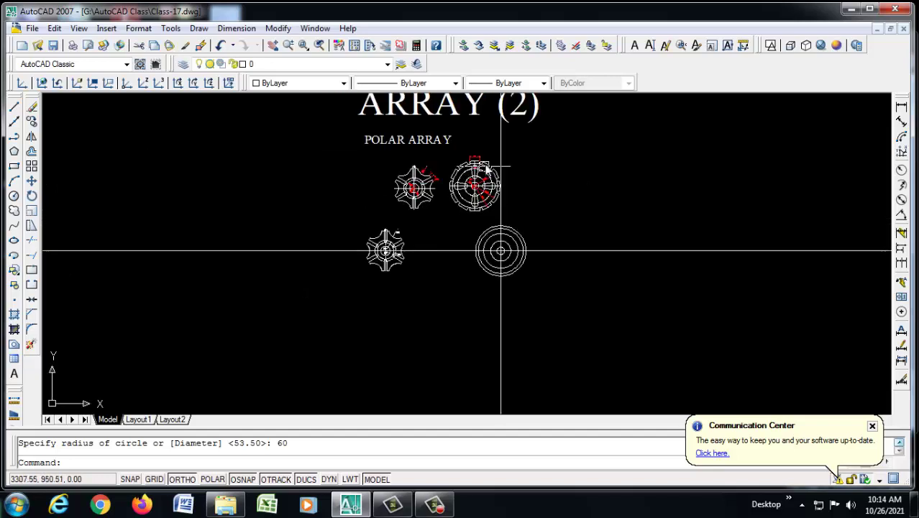
scroll(469, 209, "up", 5)
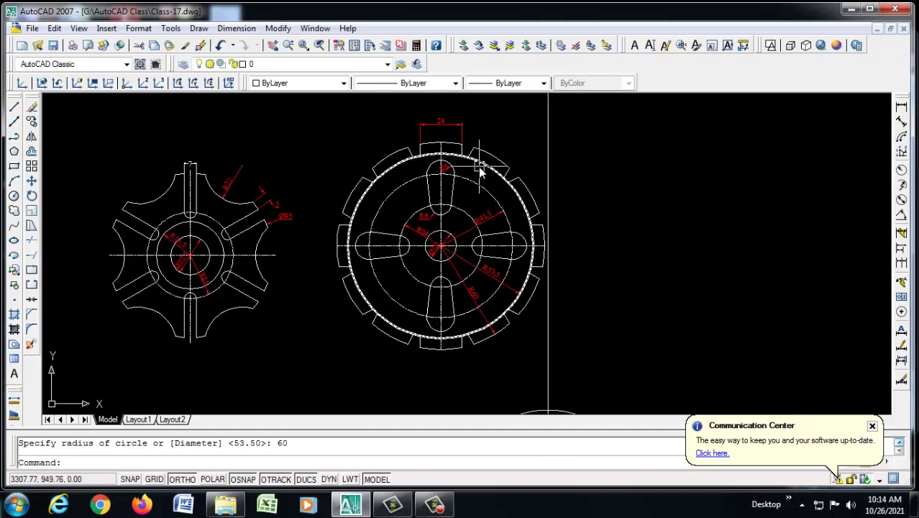
scroll(497, 147, "down", 5)
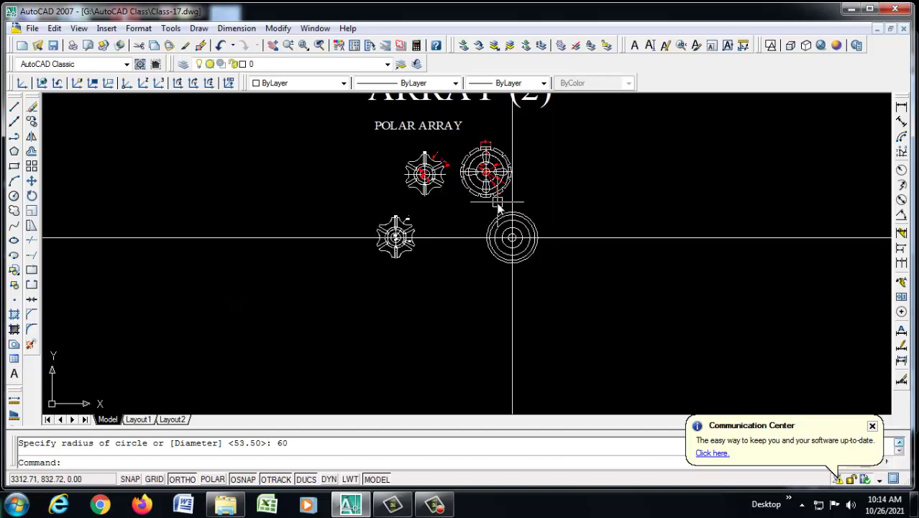
Step: Start the Offset command with a distance of 12
scroll(515, 185, "up", 3)
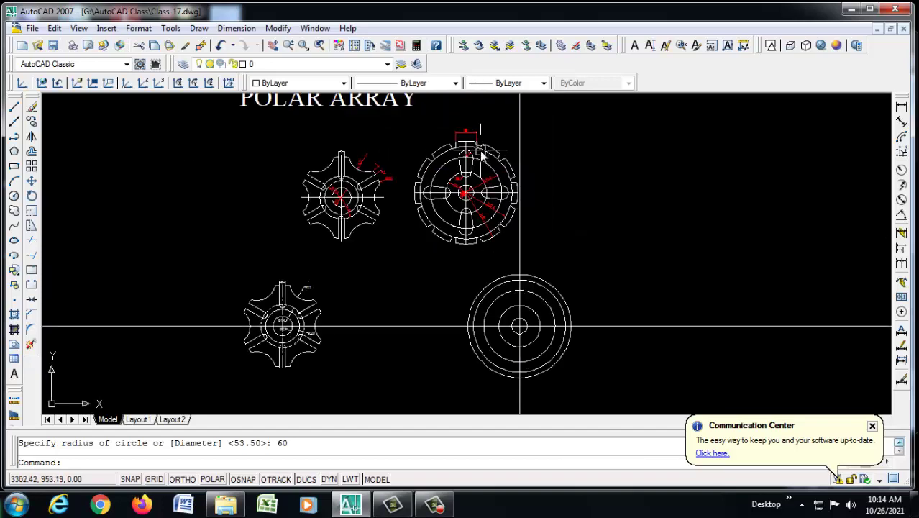
scroll(489, 187, "up", 3)
scroll(468, 208, "up", 4)
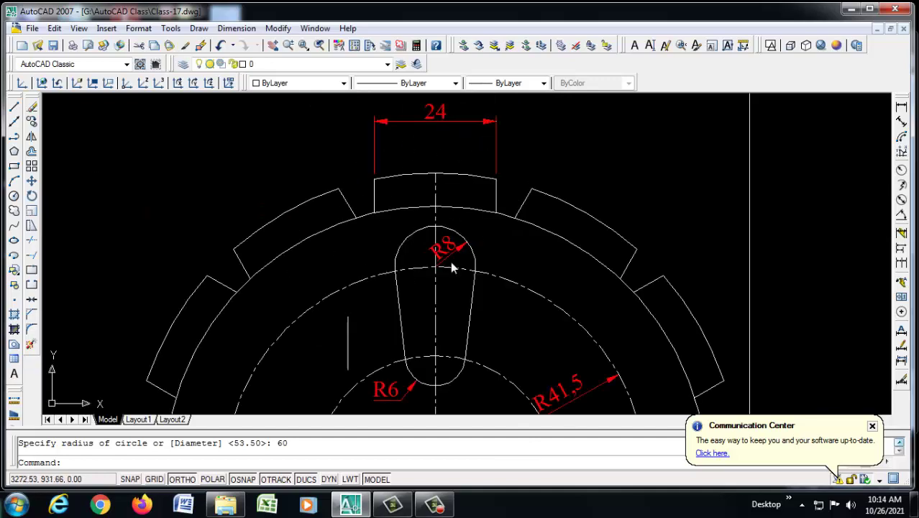
scroll(461, 238, "down", 2)
scroll(475, 230, "down", 4)
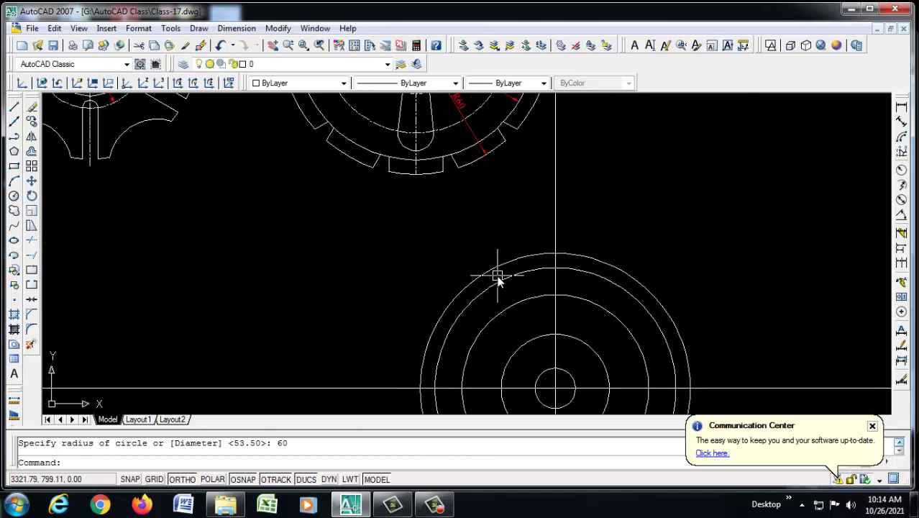
scroll(498, 273, "down", 2)
scroll(502, 195, "down", 2)
scroll(483, 135, "up", 2)
scroll(482, 135, "up", 2)
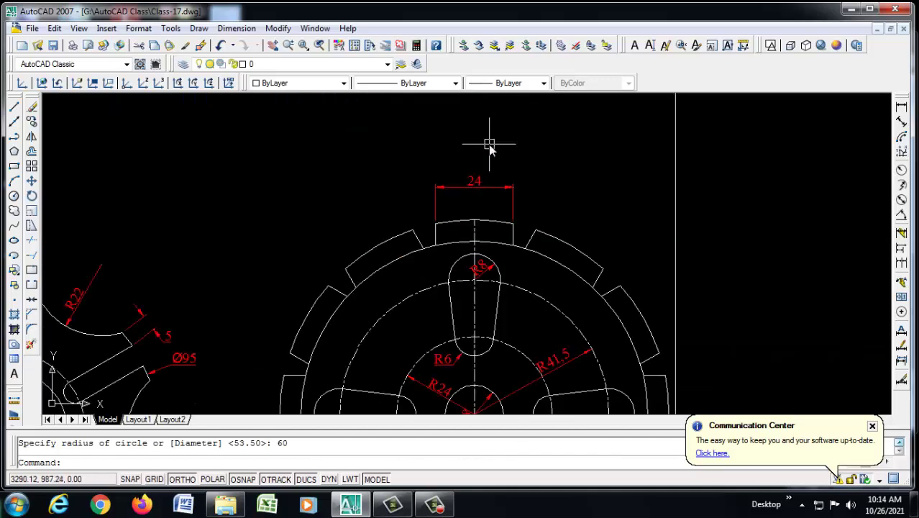
scroll(492, 144, "down", 3)
type("o")
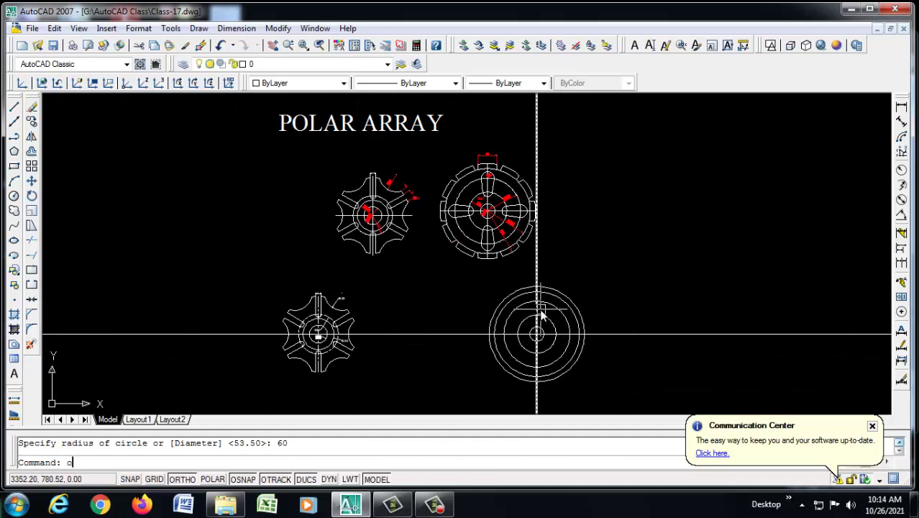
key("Return")
type("12")
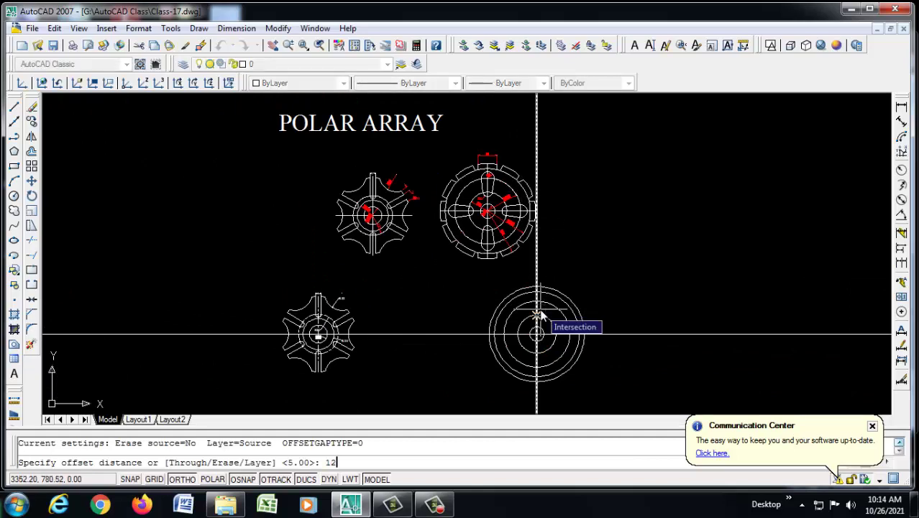
key("Return")
Step: Offset the vertical centre line 12 units to its left and right
scroll(620, 253, "up", 3)
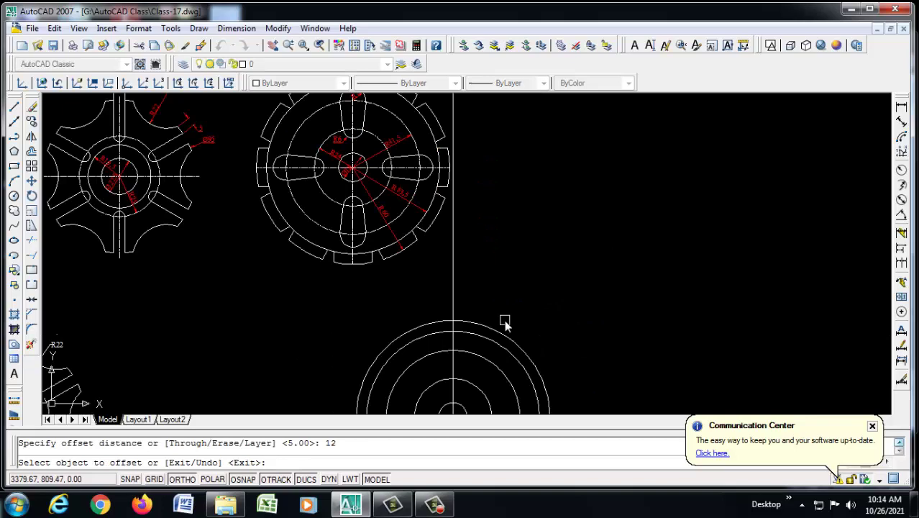
left_click(454, 311)
left_click(401, 305)
scroll(468, 293, "up", 3)
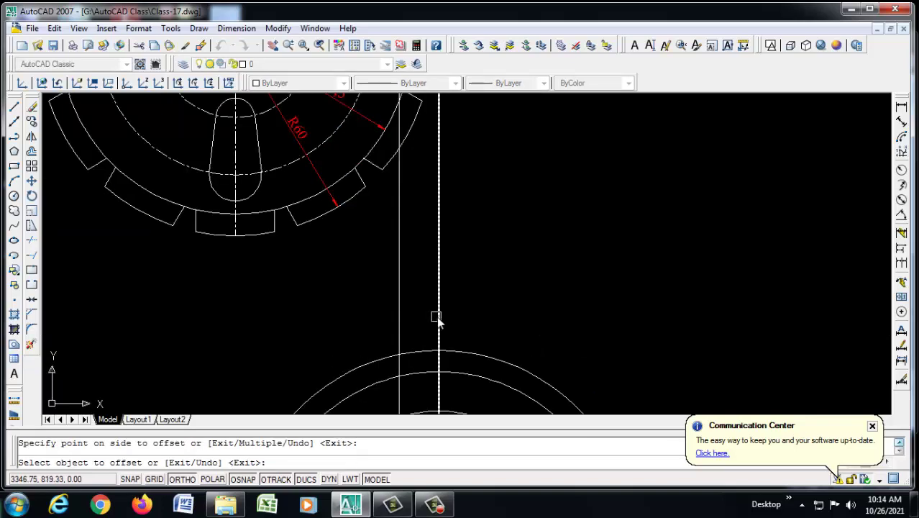
left_click(496, 311)
right_click(525, 274)
left_click(557, 288)
type("tr")
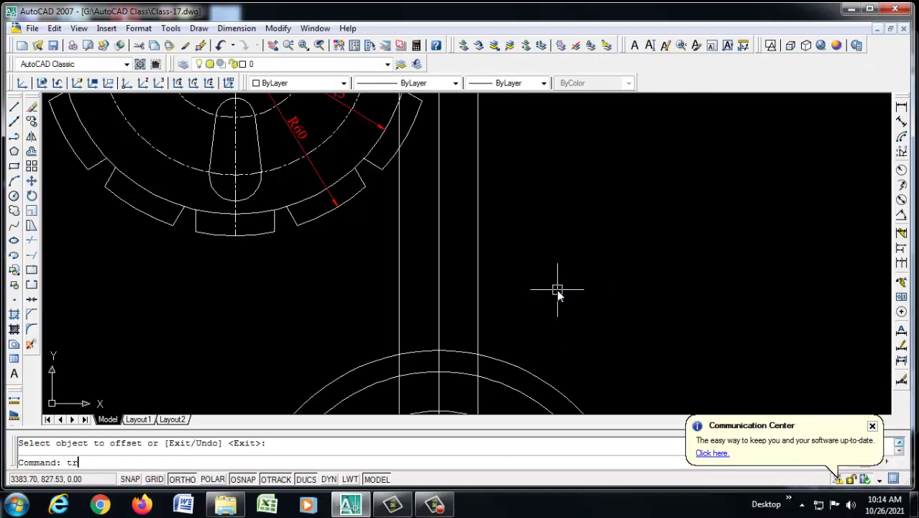
Step: Trim away the part of the outer circle beside the top tooth
key("Return")
key("Return")
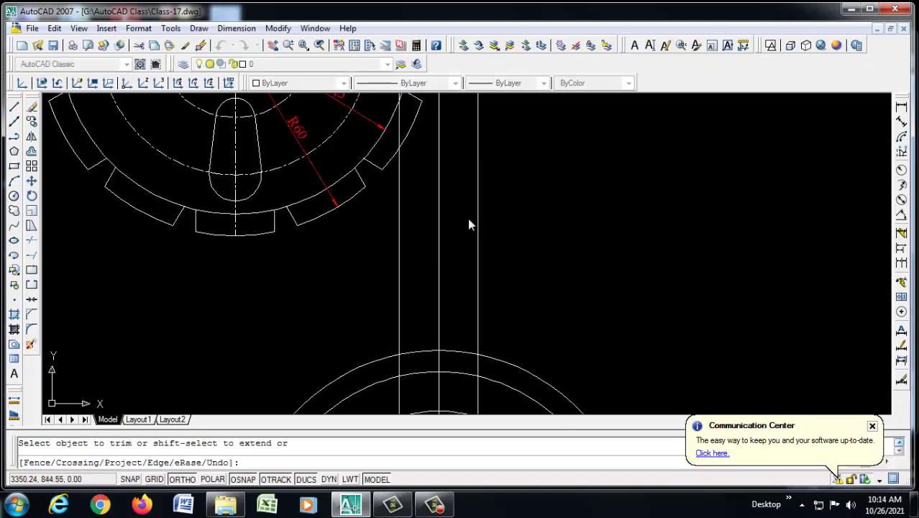
scroll(468, 225, "down", 6)
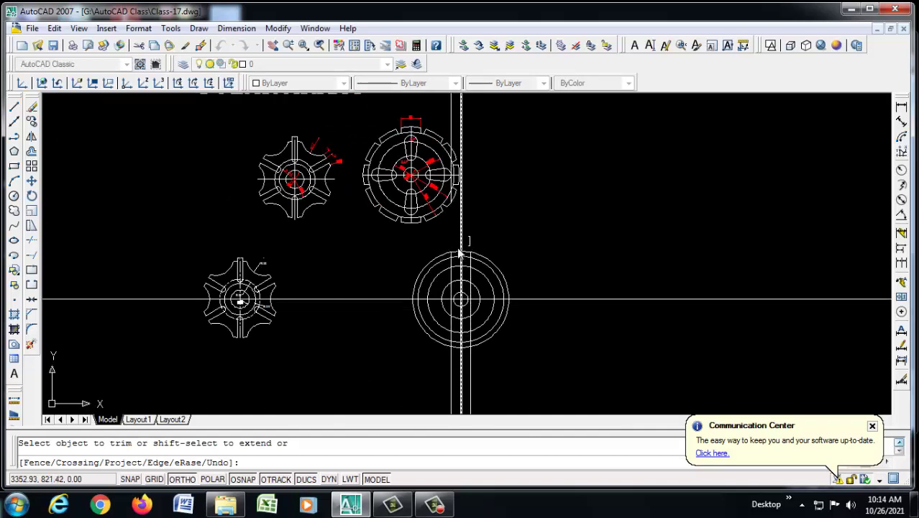
scroll(443, 259, "up", 3)
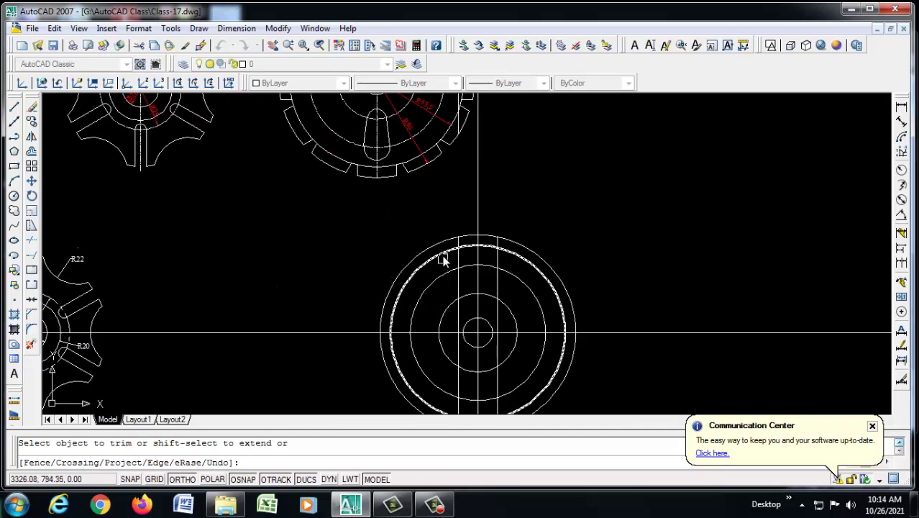
left_click(514, 245)
scroll(571, 252, "down", 2)
right_click(575, 252)
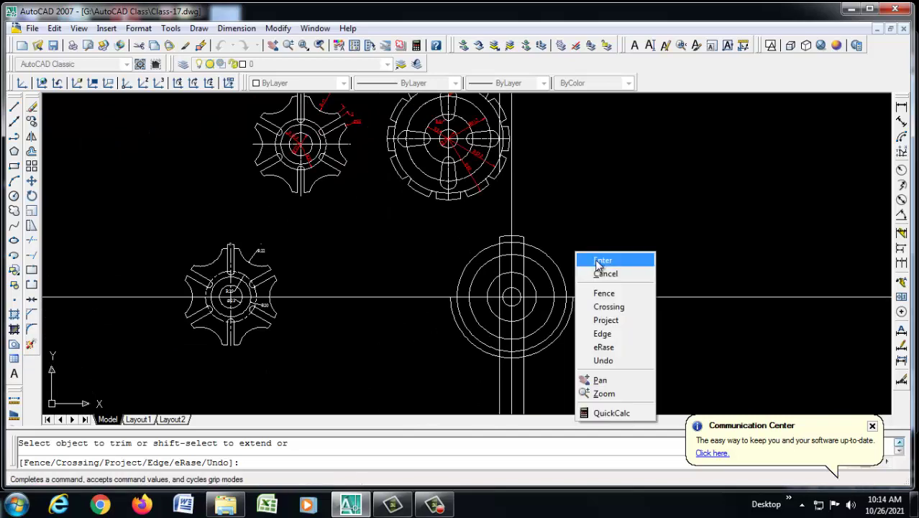
left_click(597, 262)
scroll(566, 338, "up", 5)
left_click(534, 280)
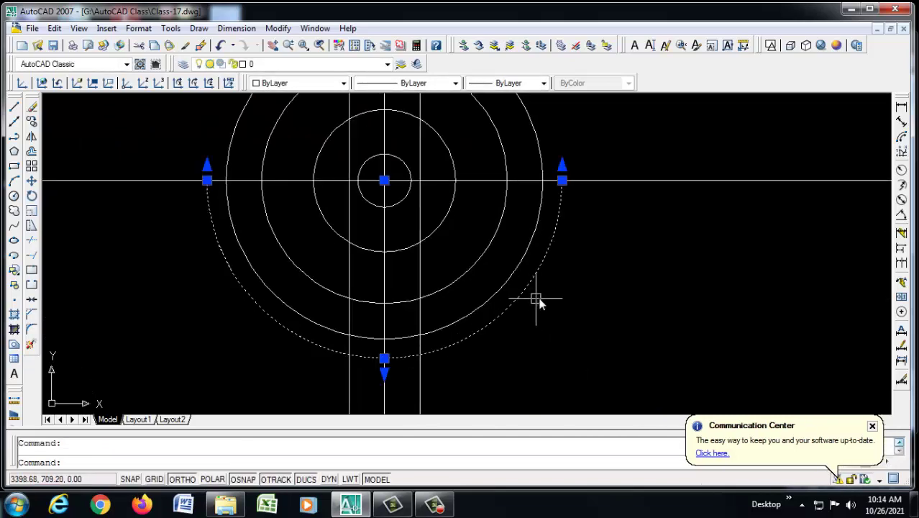
scroll(644, 331, "down", 2)
key("Escape")
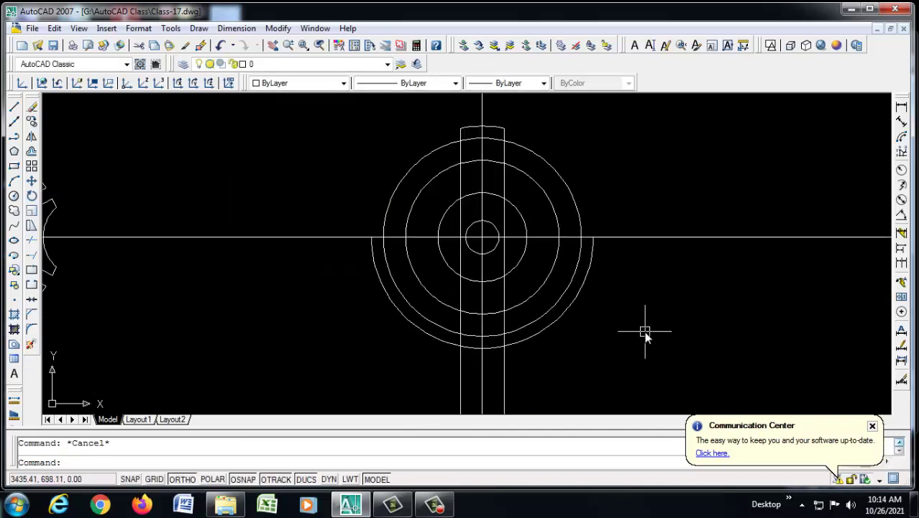
type("tr")
Step: Trim the centre line ends and the vertical lines below the circles
key("Return")
key("Return")
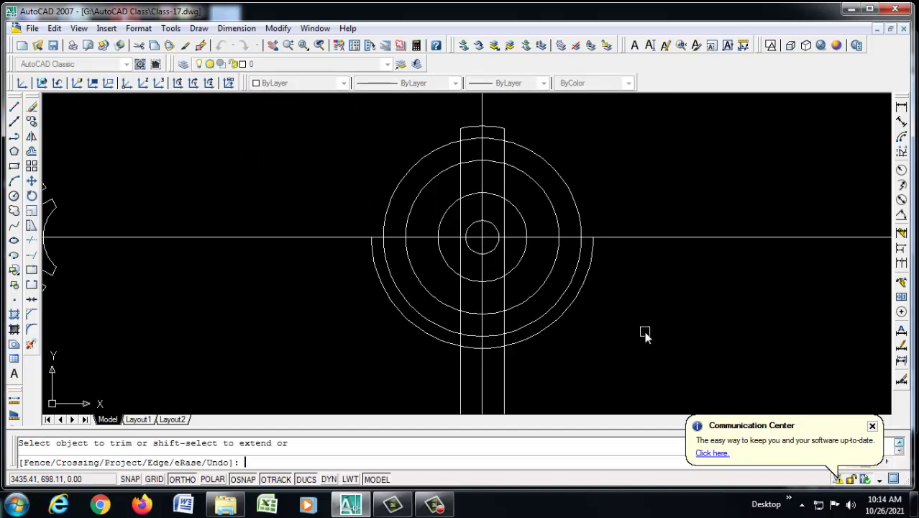
left_click(618, 237)
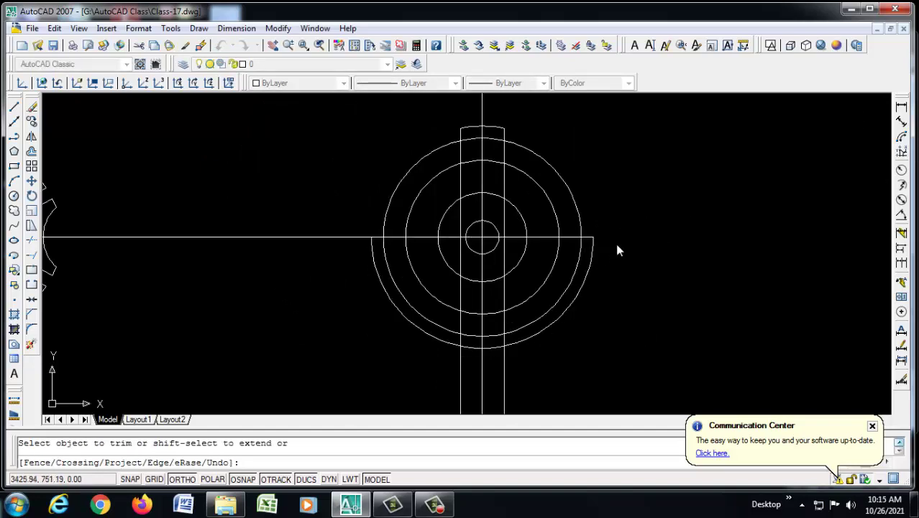
left_click(545, 358)
left_click(432, 385)
left_click(346, 238)
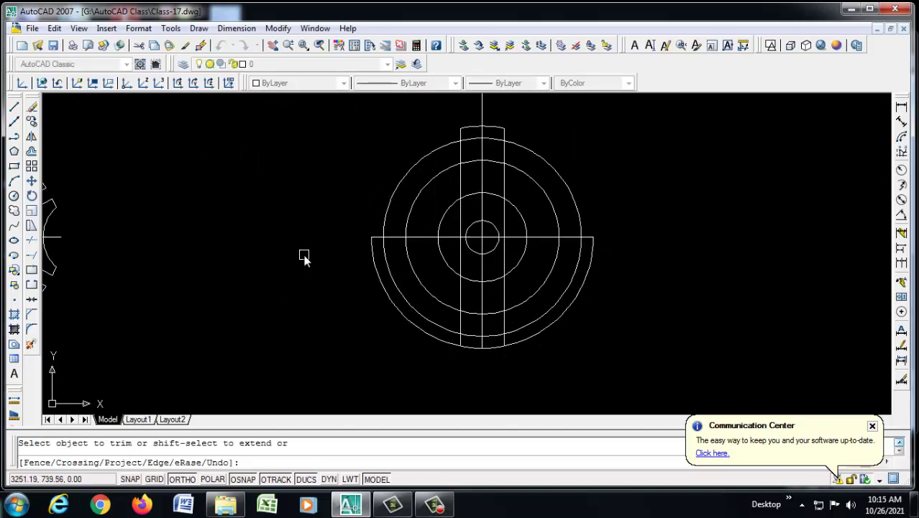
right_click(304, 256)
left_click(365, 266)
scroll(456, 232, "up", 1)
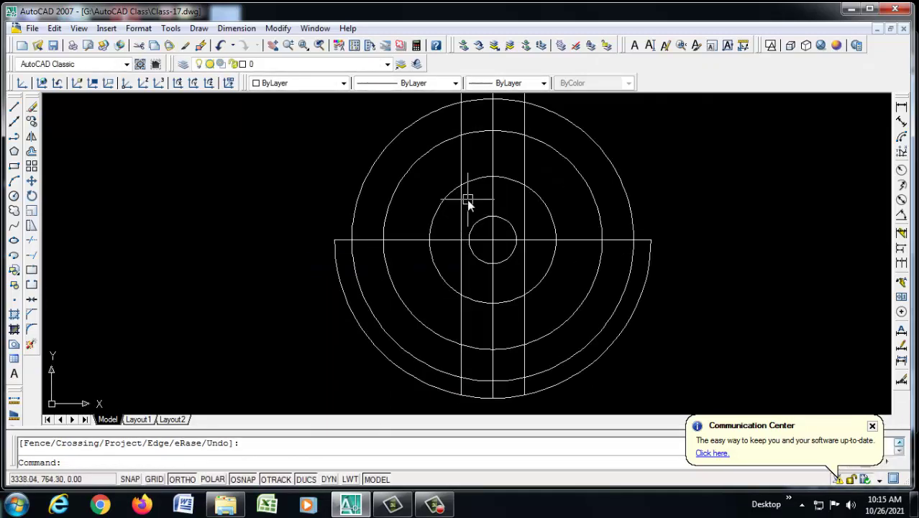
type("tr")
Step: Trim again using the vertical line as the cutting edge
key("Return")
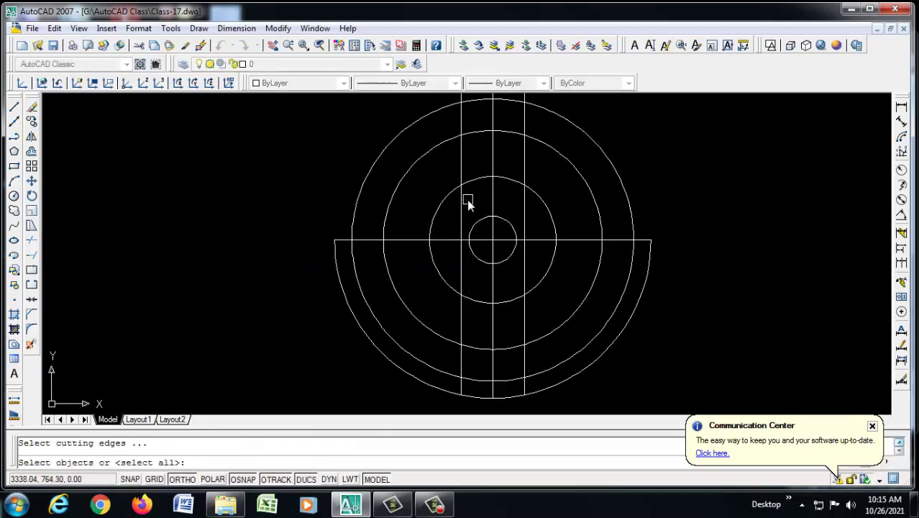
scroll(424, 196, "down", 2)
scroll(402, 173, "up", 3)
left_click(429, 124)
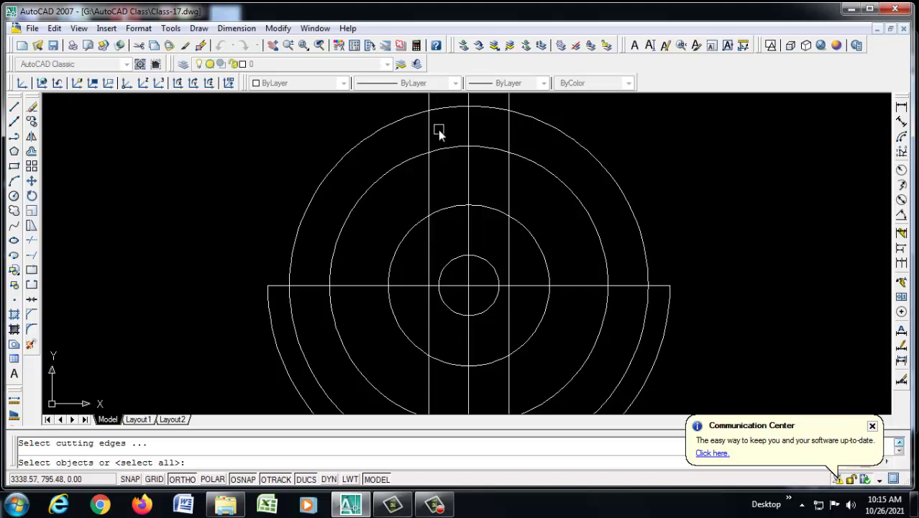
key("Return")
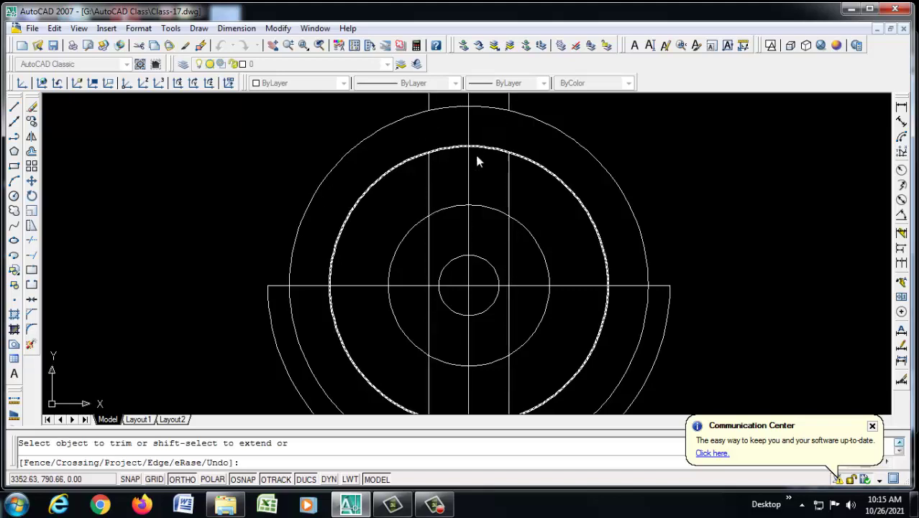
key("Return")
scroll(495, 177, "down", 2)
Step: Erase the two vertical lines and the leftover lower outer arc, then save the drawing
left_click(503, 180)
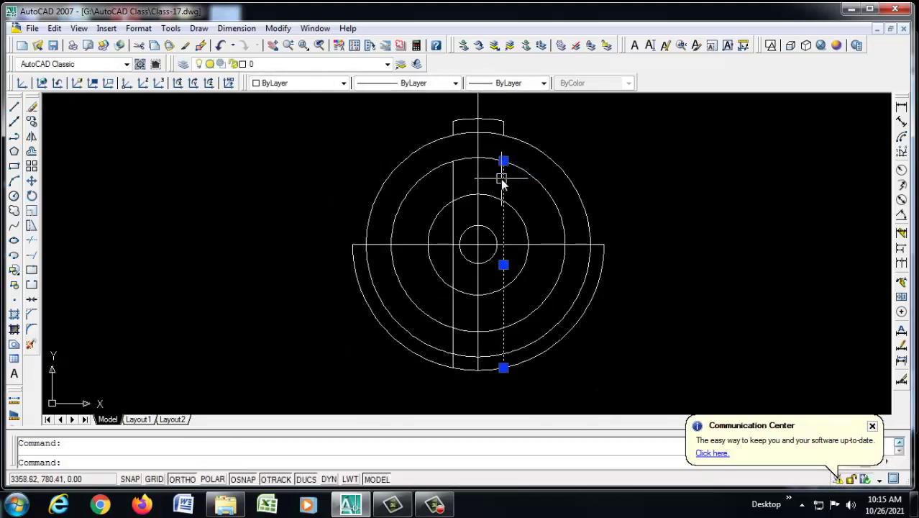
left_click(452, 188)
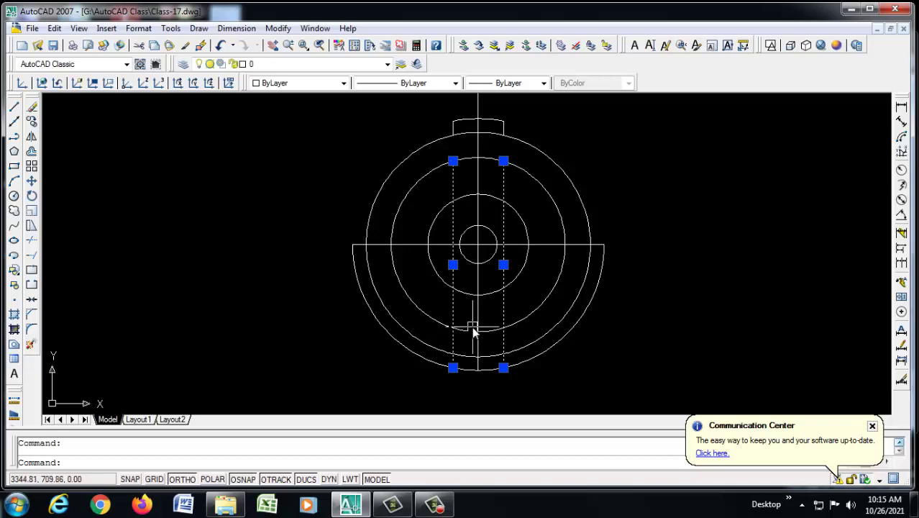
key("Delete")
left_click(420, 340)
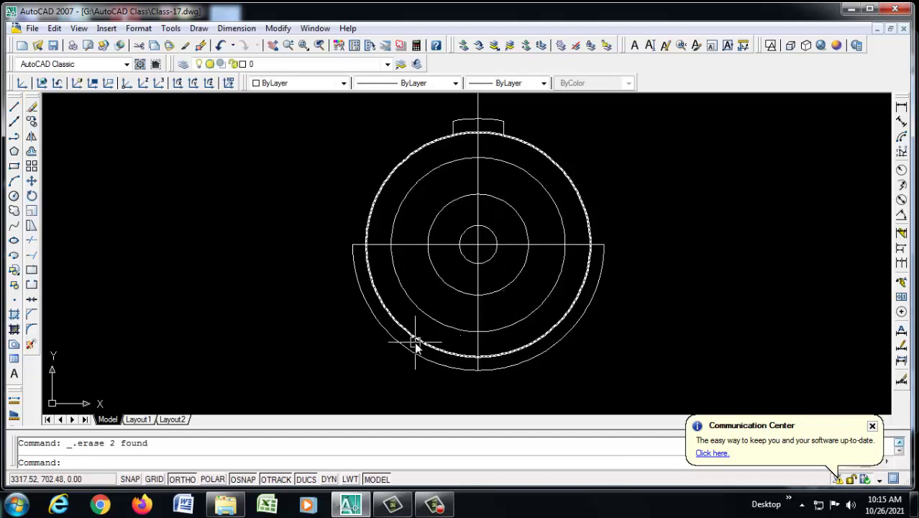
left_click(410, 351)
key("Delete")
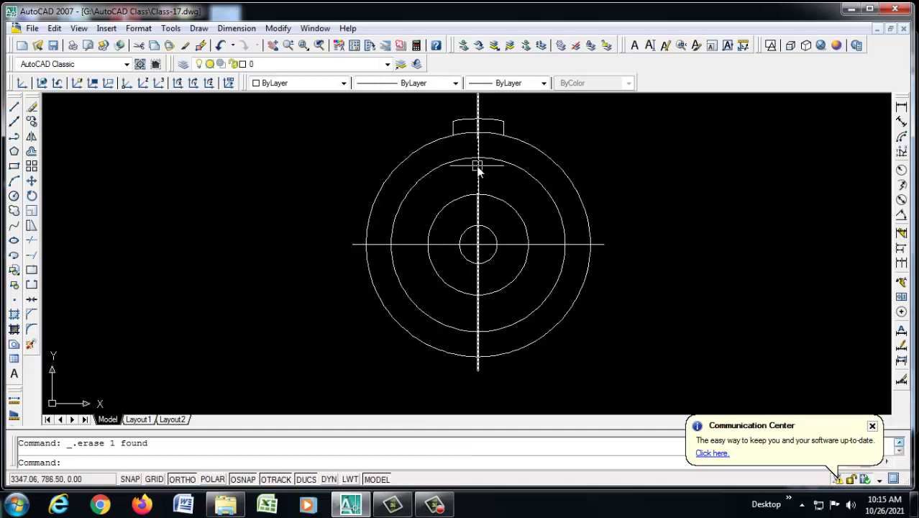
key("ctrl+s")
type("a")
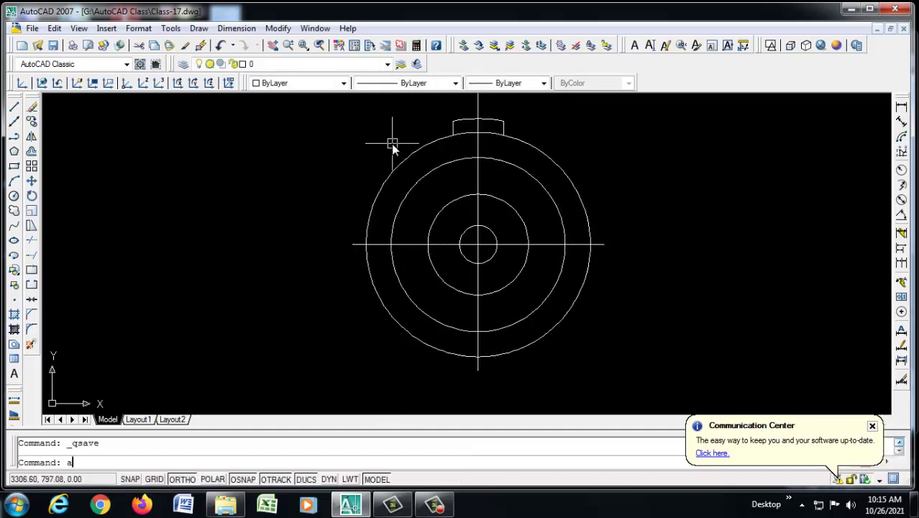
Step: In the Array dialog, select the top tooth's three lines as the objects to repeat
type("r")
key("Return")
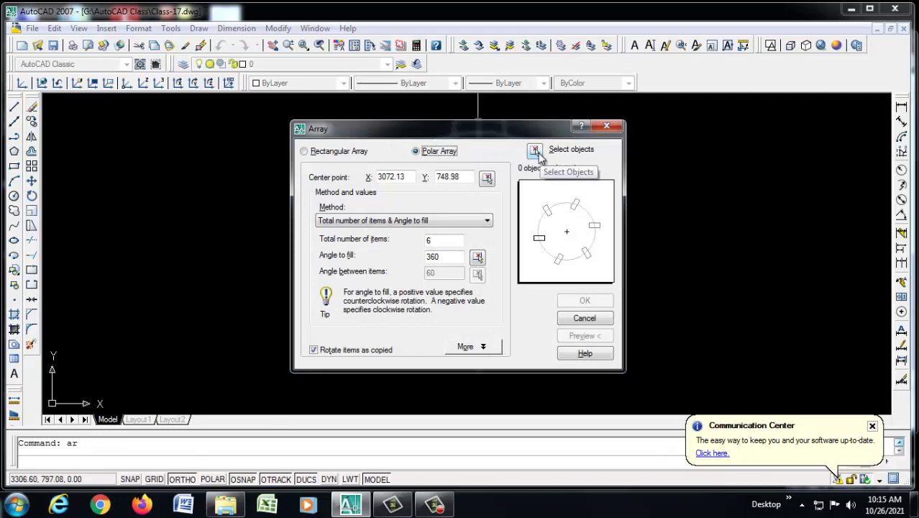
left_click(538, 157)
scroll(466, 191, "down", 2)
scroll(466, 150, "up", 3)
scroll(418, 123, "up", 2)
left_click(419, 123)
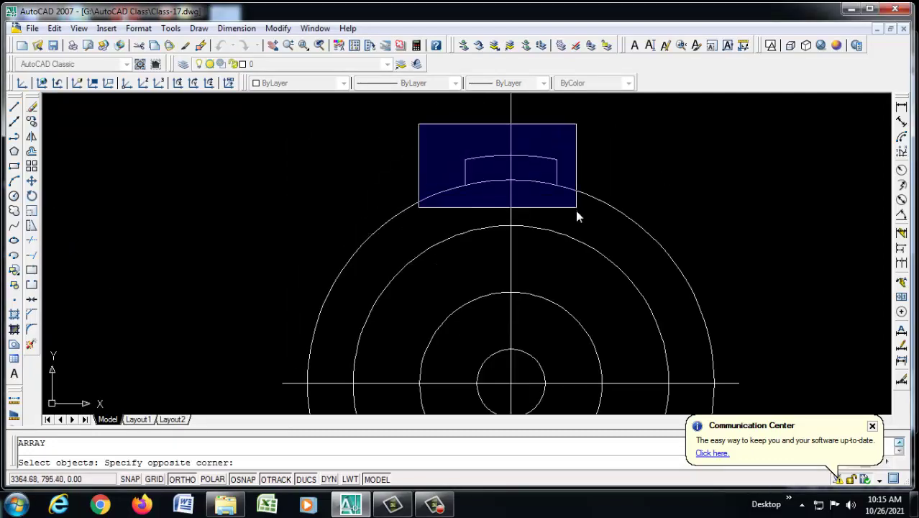
left_click(583, 205)
key("Return")
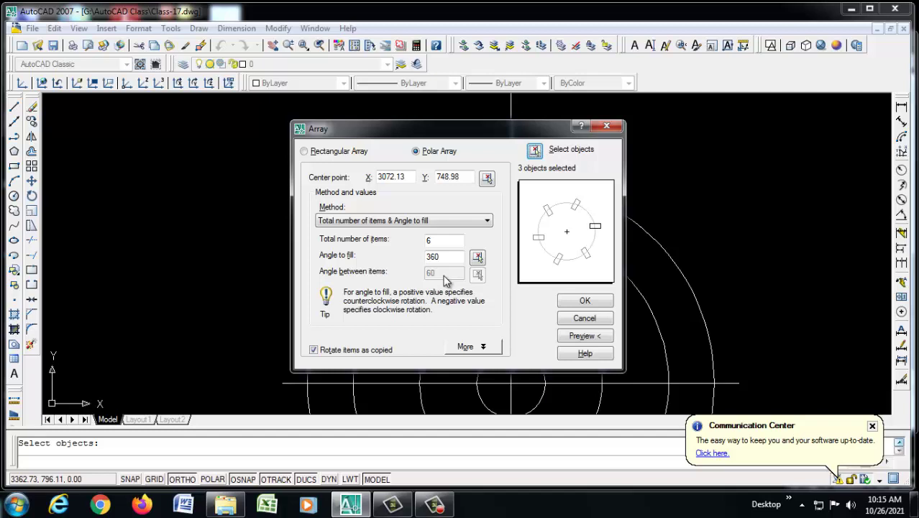
left_click(535, 151)
left_click(444, 140)
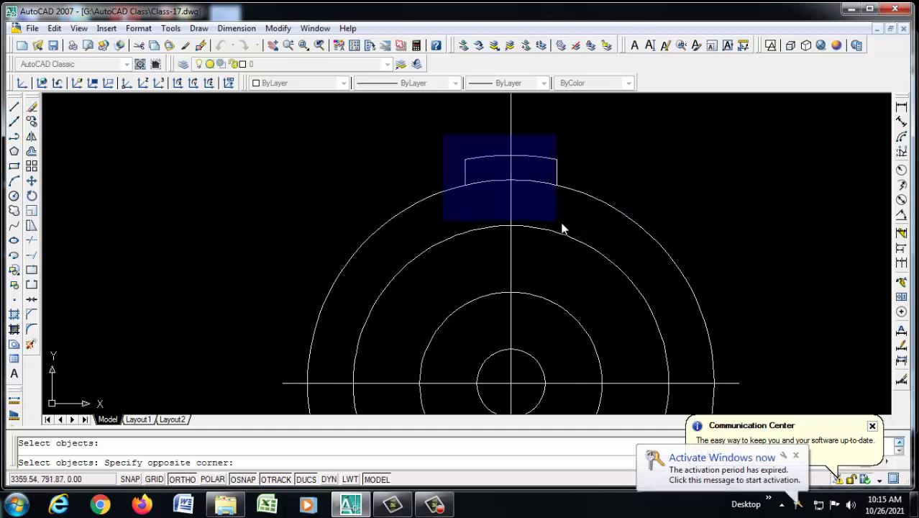
left_click(620, 221)
key("Return")
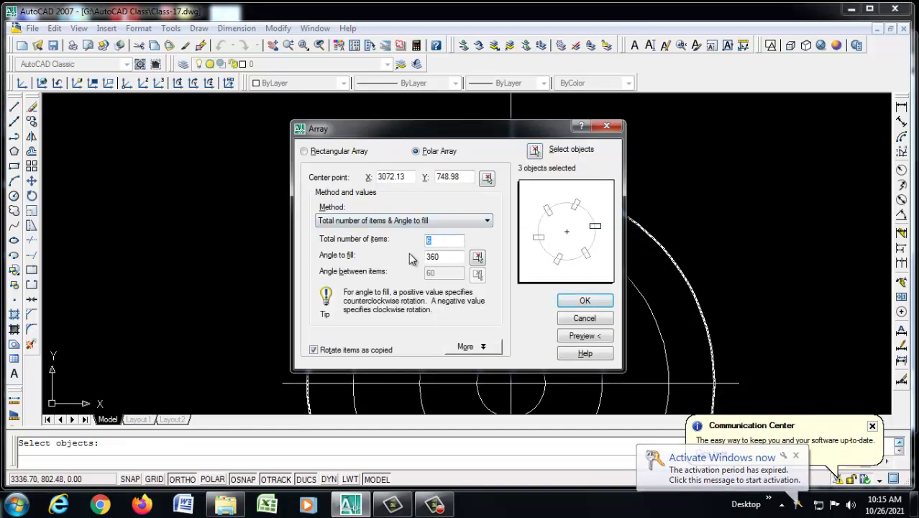
Step: Set 12 items over 360° around the circles' centre, preview and accept the polar array
type("12")
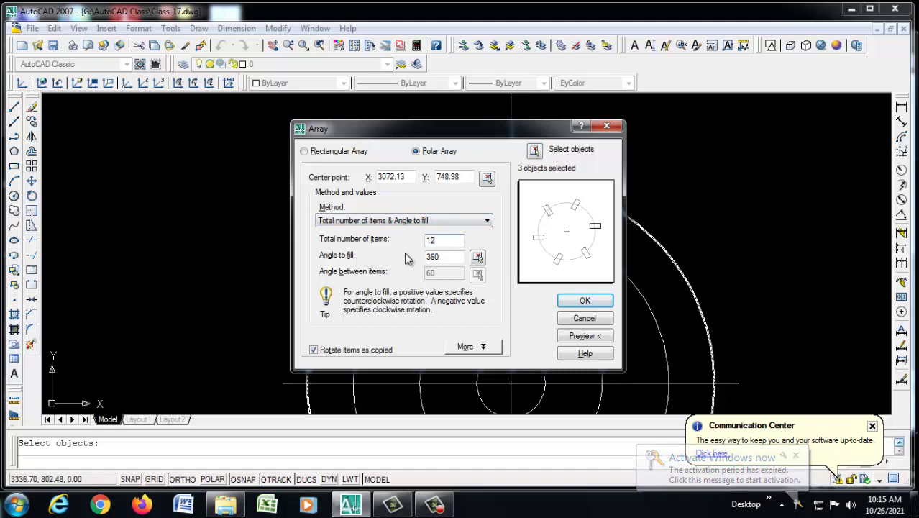
left_click(487, 178)
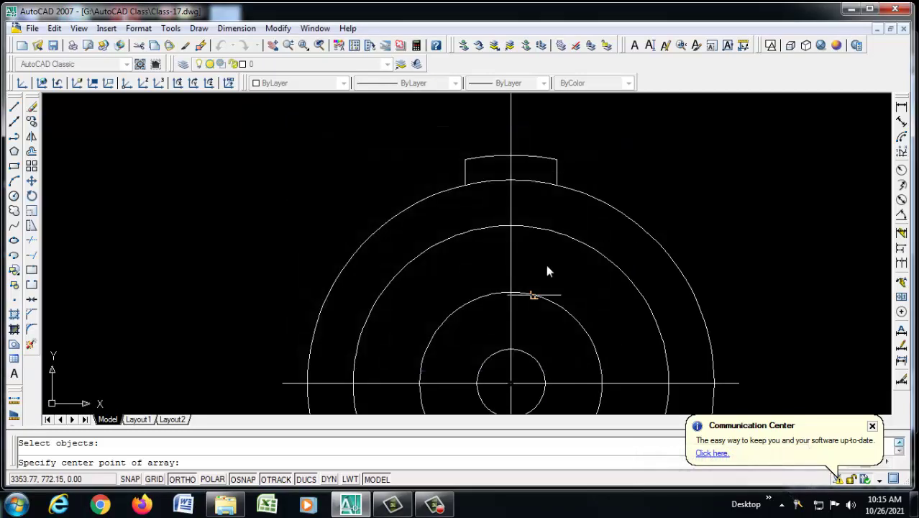
left_click(514, 384)
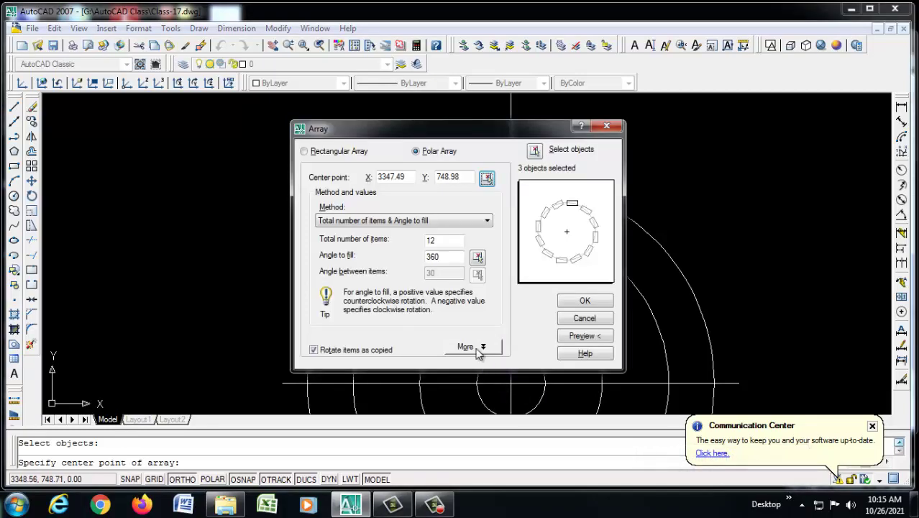
left_click(581, 337)
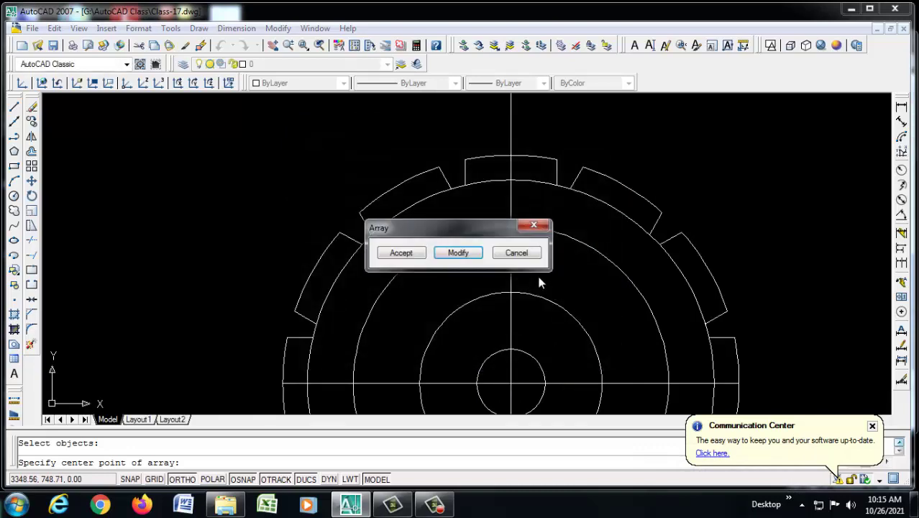
left_click(402, 254)
scroll(509, 213, "down", 2)
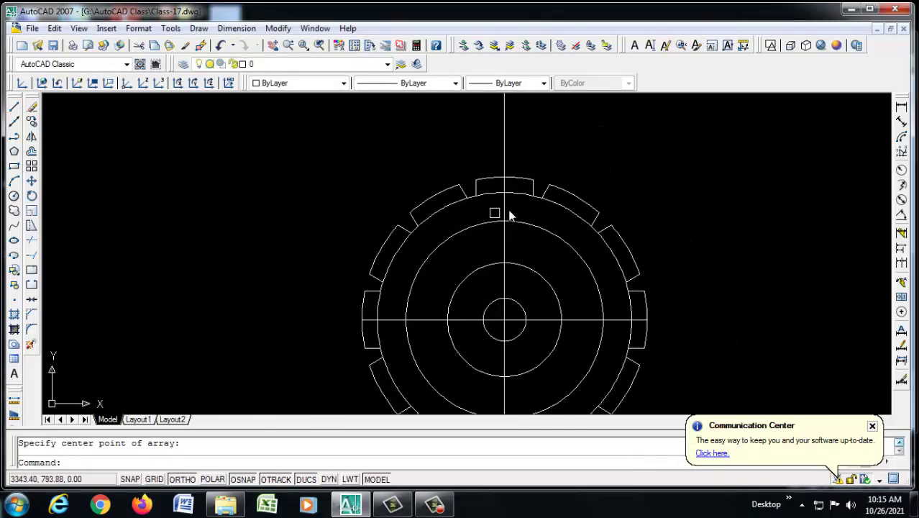
scroll(547, 259, "down", 2)
scroll(538, 243, "up", 2)
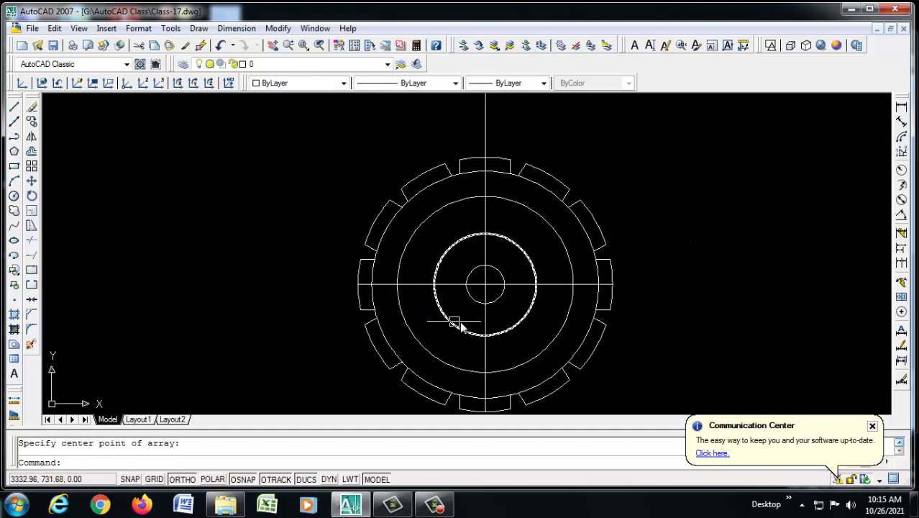
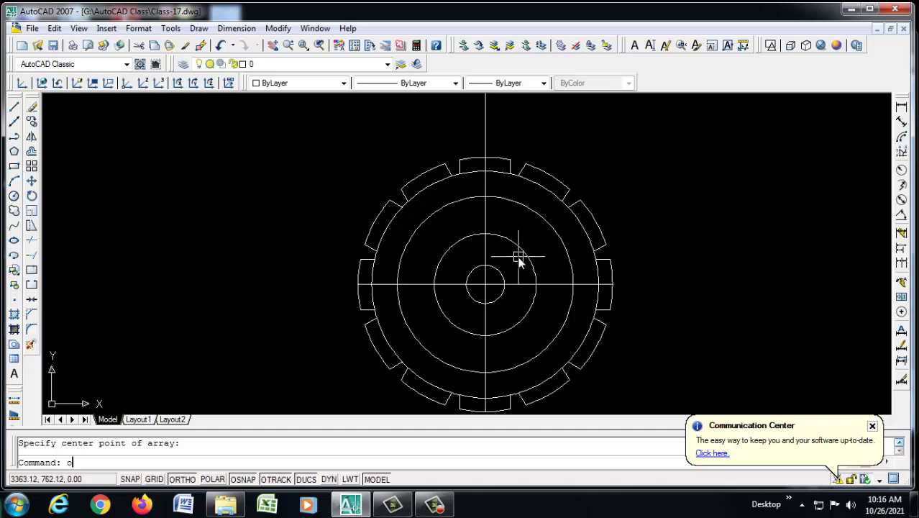
Step: Draw an R8 circle where the vertical centre line crosses the large ring circle
key("Return")
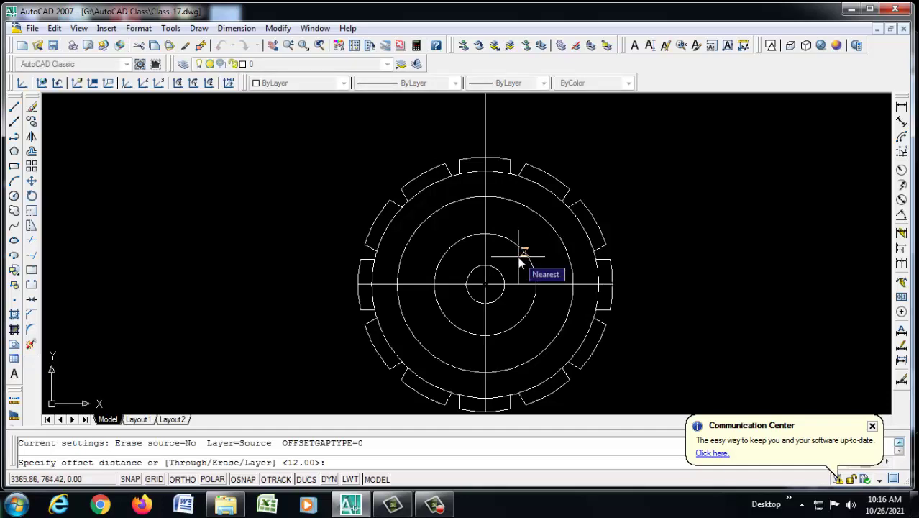
key("Escape")
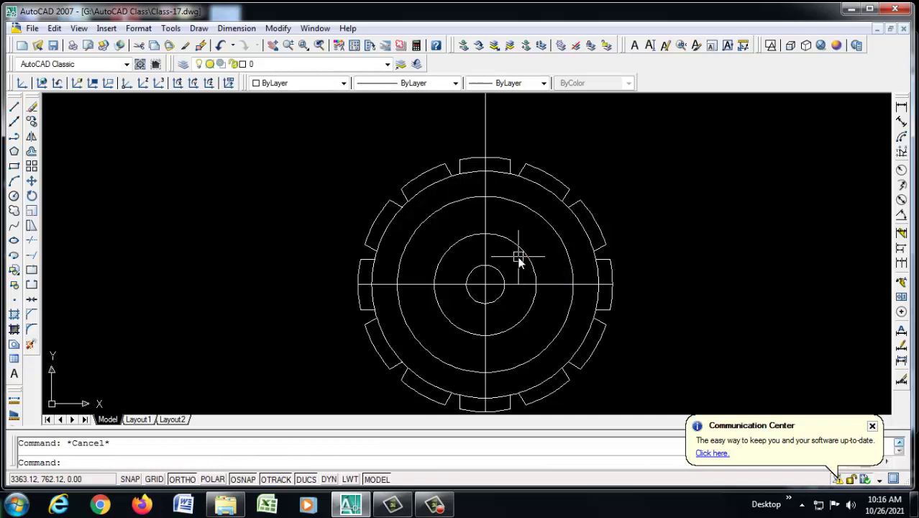
type("c")
key("Return")
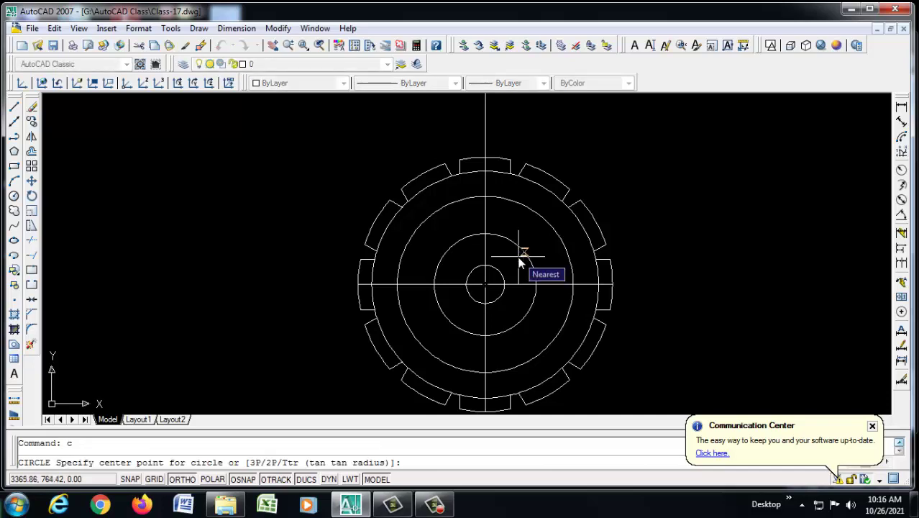
scroll(519, 262, "down", 3)
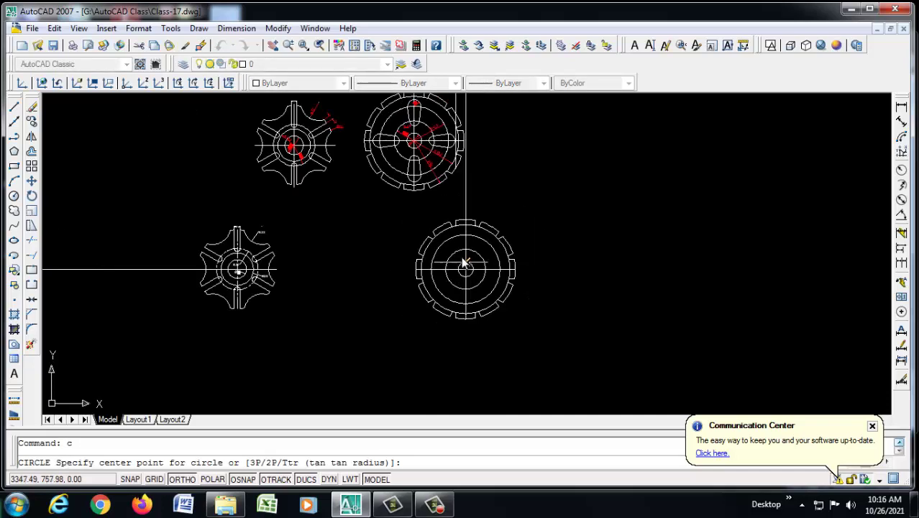
scroll(461, 144, "up", 5)
scroll(469, 168, "down", 1)
scroll(469, 168, "up", 3)
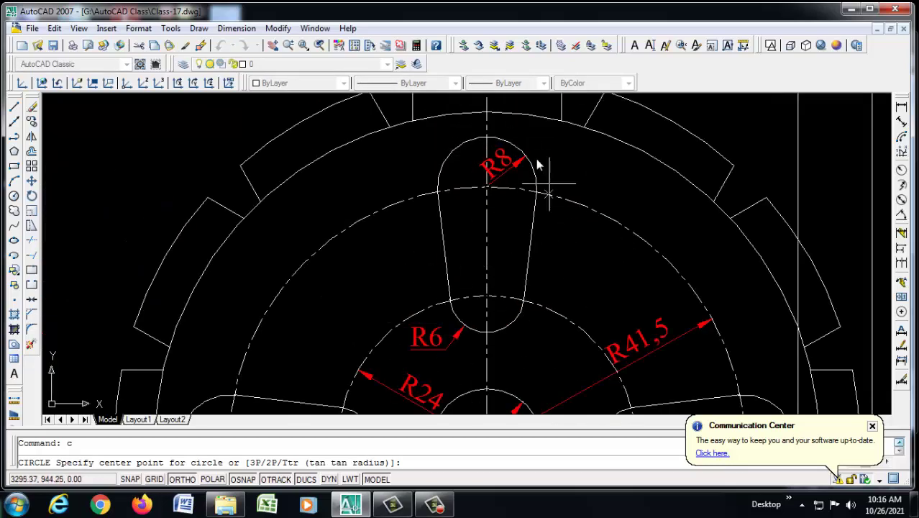
scroll(532, 158, "down", 5)
scroll(529, 153, "up", 5)
scroll(532, 151, "up", 2)
scroll(533, 150, "down", 5)
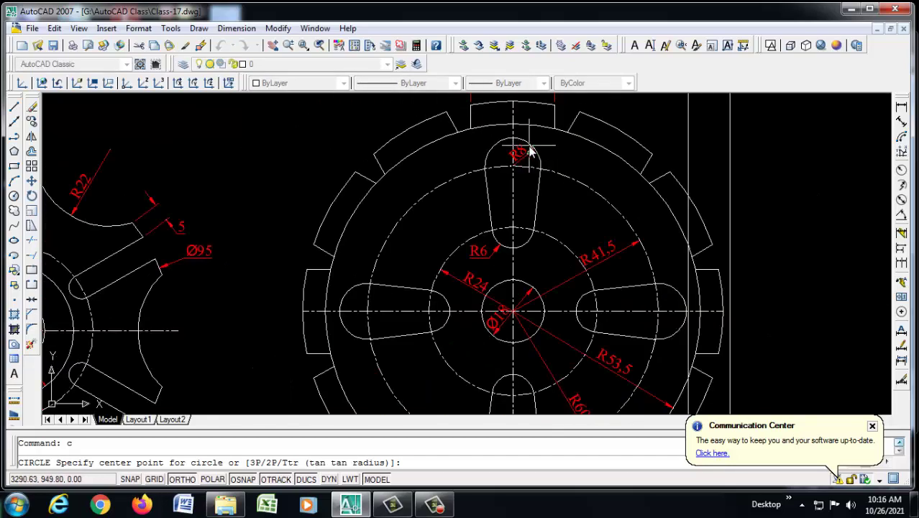
scroll(530, 148, "up", 2)
scroll(529, 148, "down", 2)
scroll(518, 148, "down", 5)
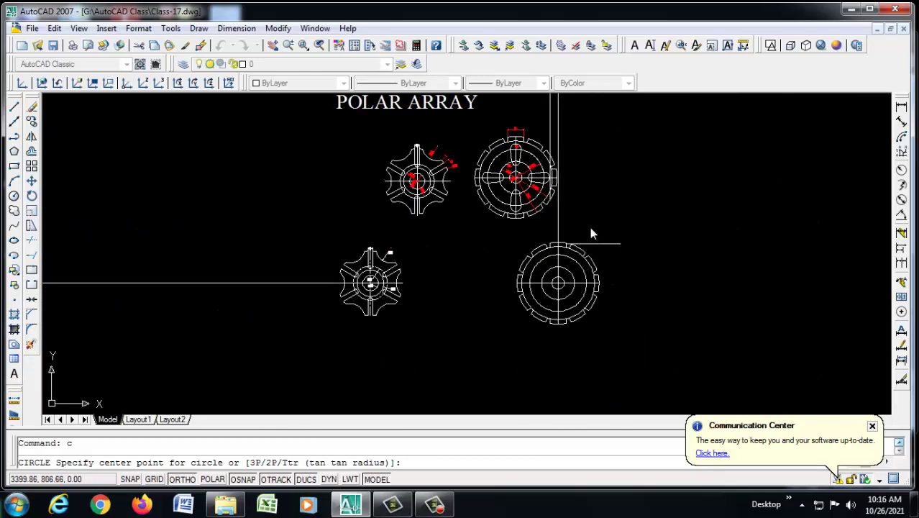
scroll(590, 227, "up", 2)
scroll(551, 273, "up", 4)
left_click(529, 221)
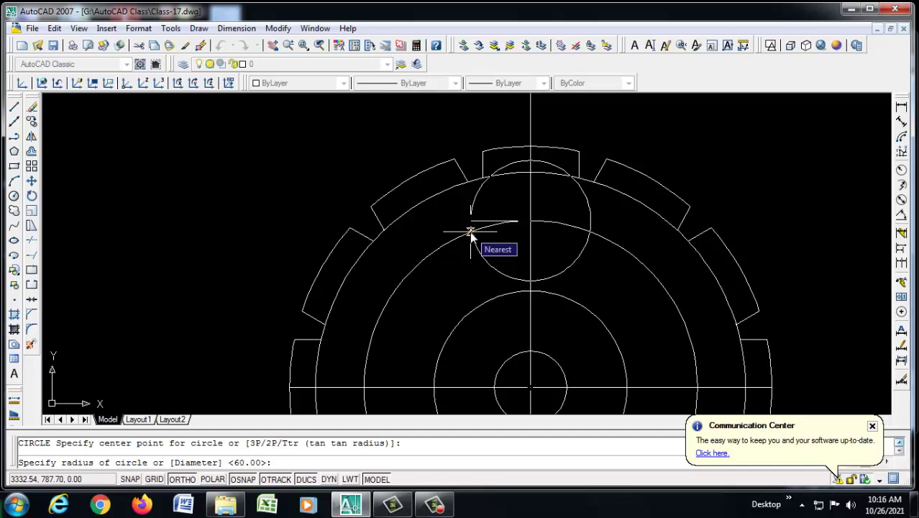
type("8")
key("Return")
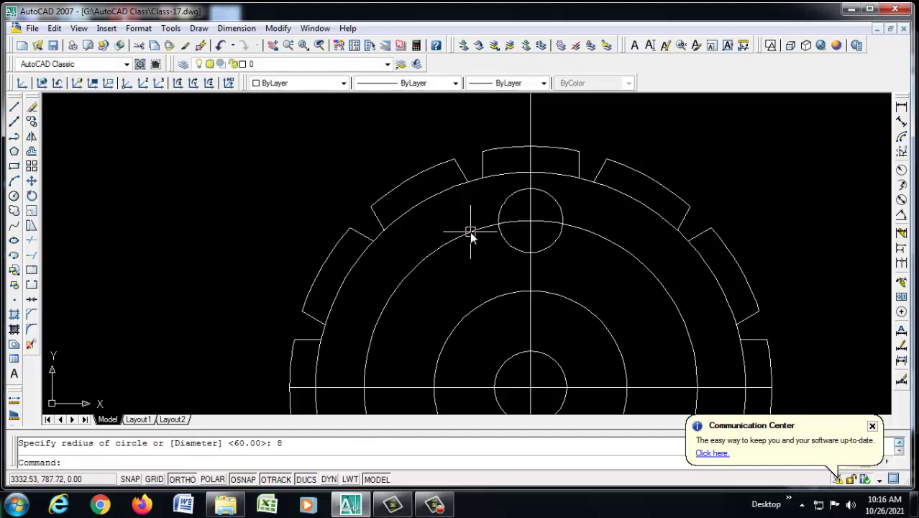
Step: Draw an R6 circle where the vertical centre line crosses the inner circle
key("Return")
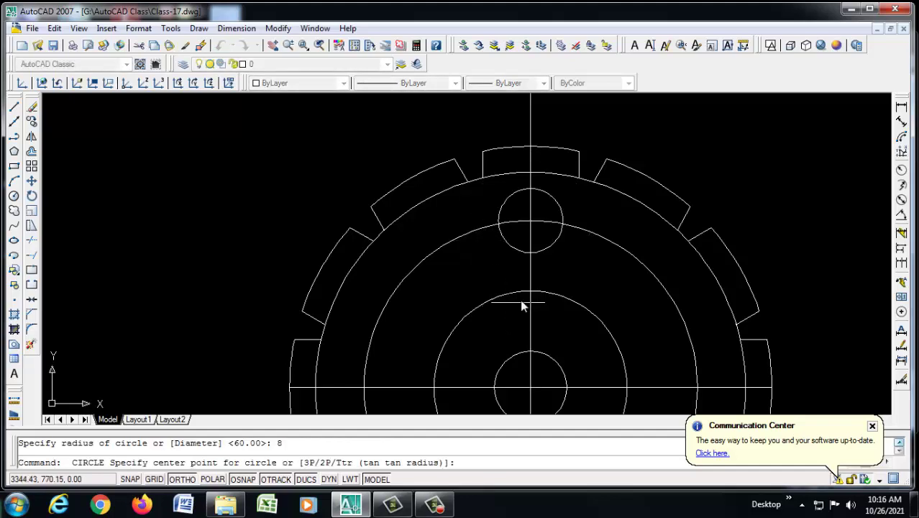
left_click(524, 296)
type("6")
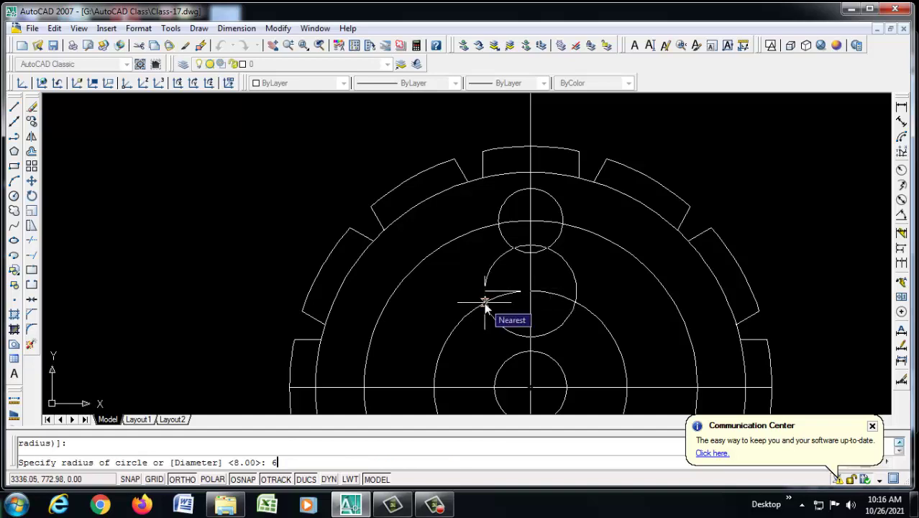
key("Return")
type("tr")
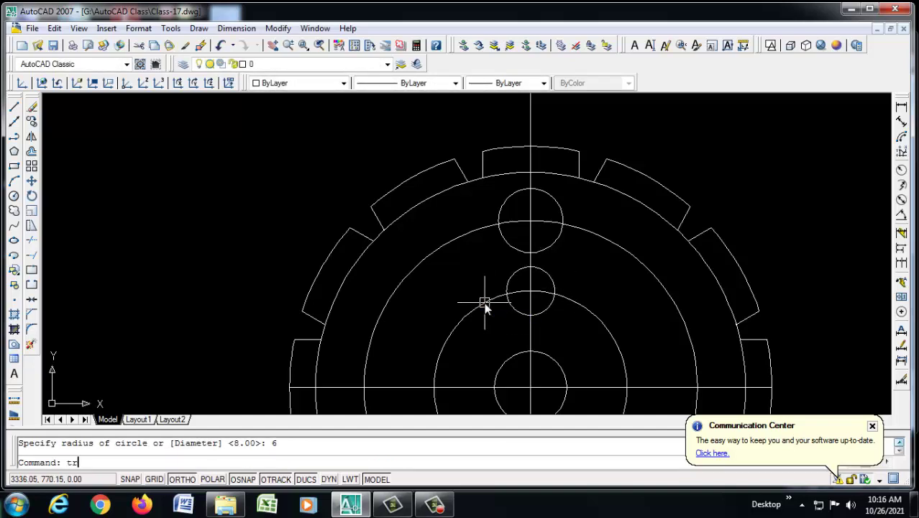
Step: Trim away the R6 circle's top half and the R8 circle's lower part, leaving facing end arcs
key("Return")
key("Return")
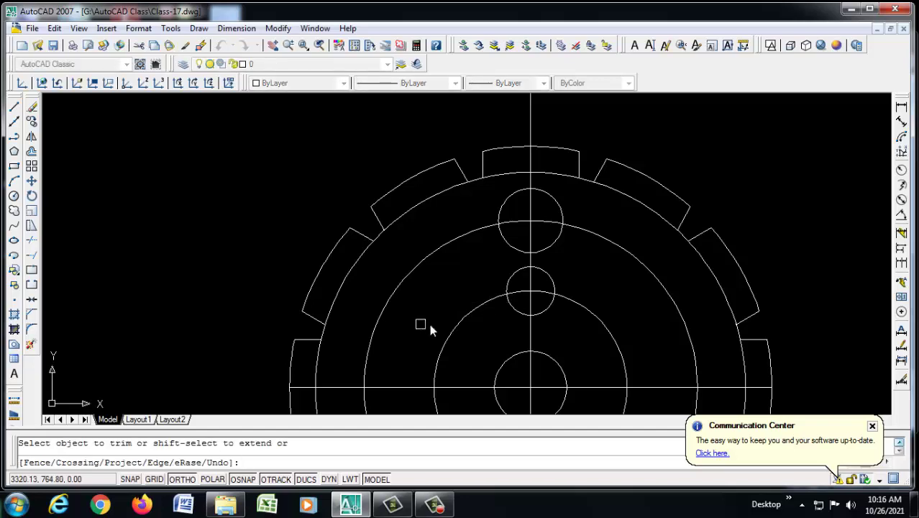
right_click(484, 260)
left_click(496, 269)
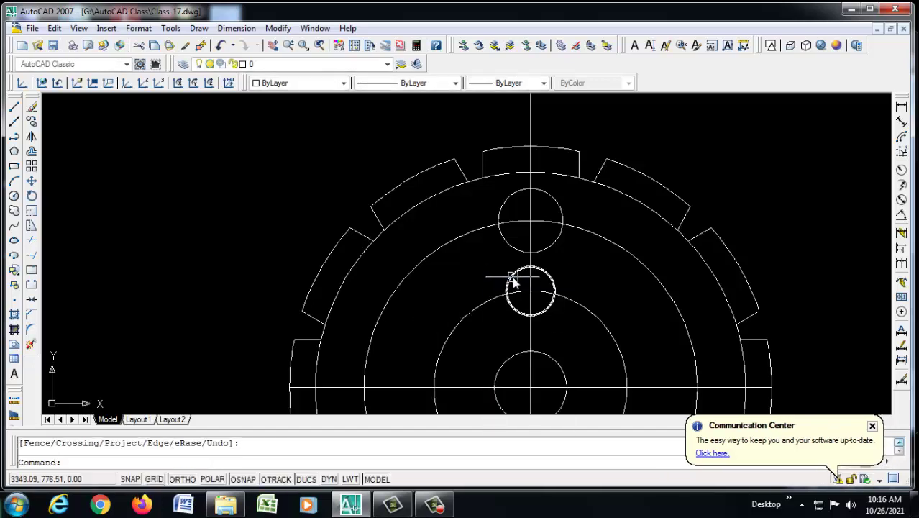
key("Return")
key("Return")
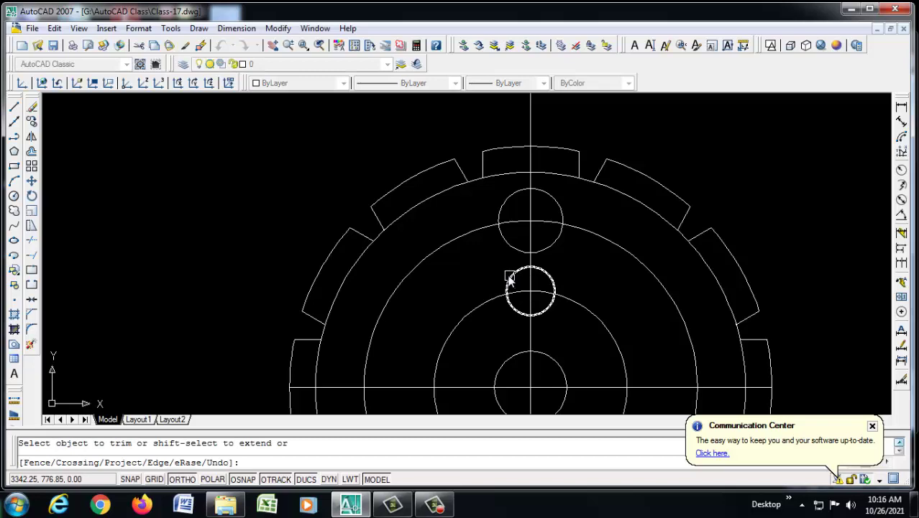
left_click(512, 270)
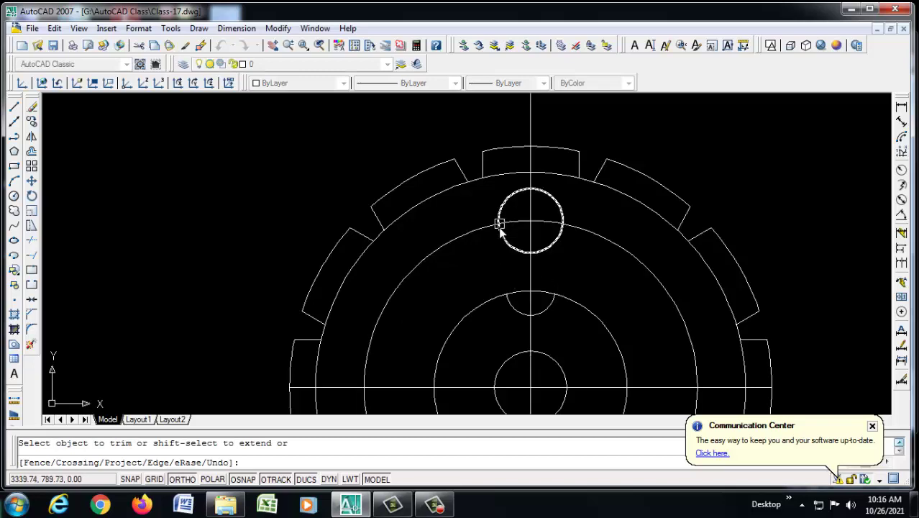
left_click(499, 225)
left_click(545, 247)
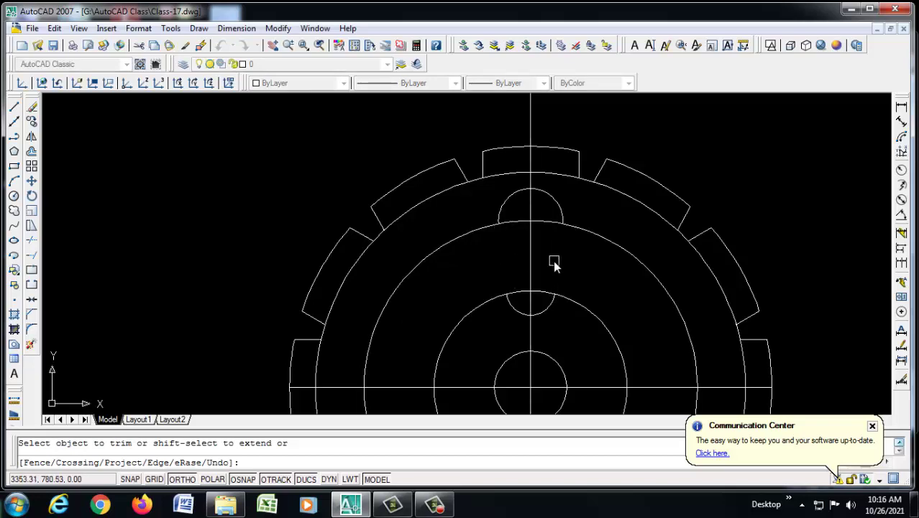
right_click(550, 258)
left_click(573, 264)
type("l")
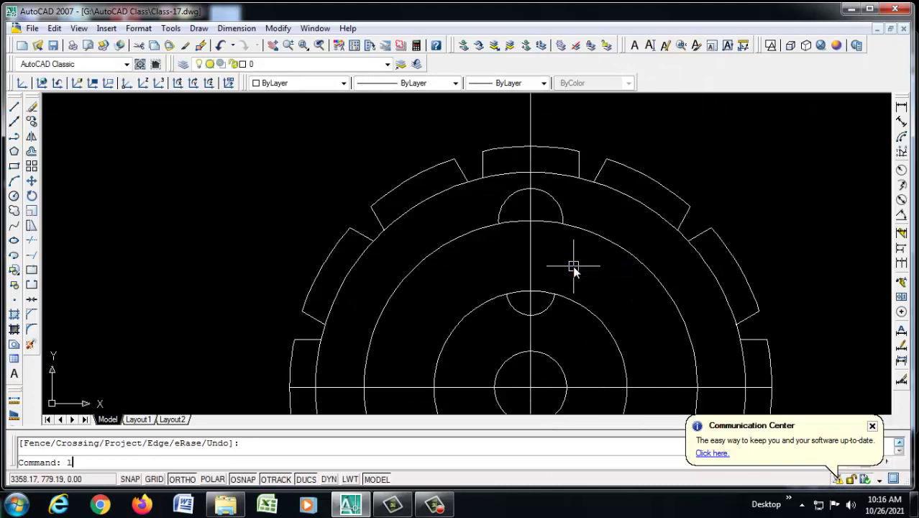
Step: Draw left and right side lines joining the R8 and R6 arc endpoints
key("Return")
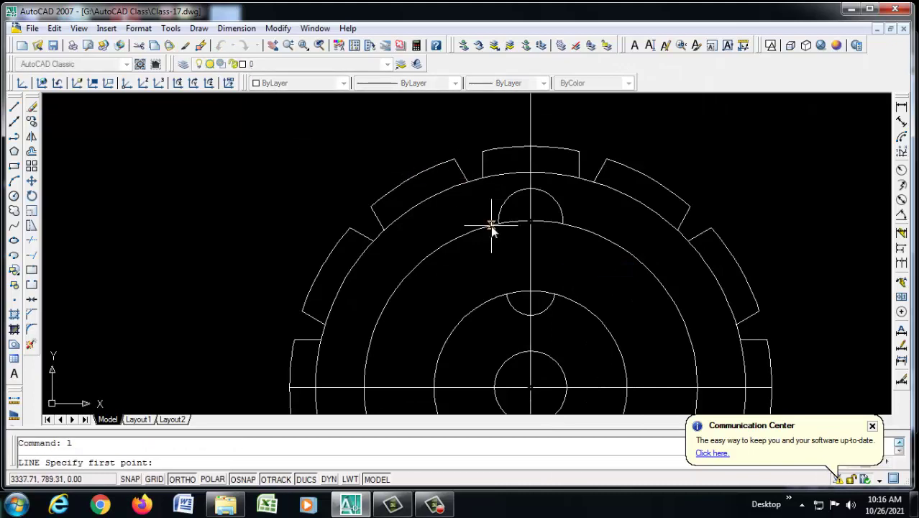
left_click(498, 224)
left_click(506, 294)
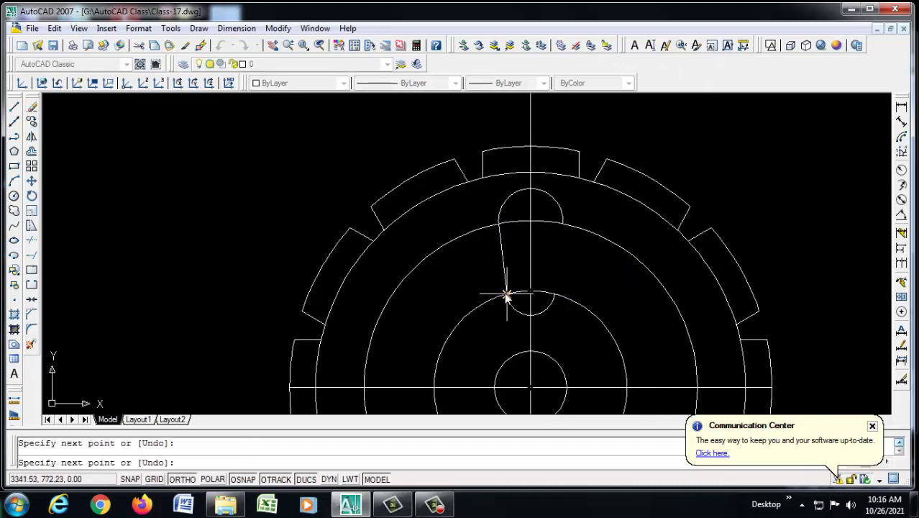
key("Return")
key("Return")
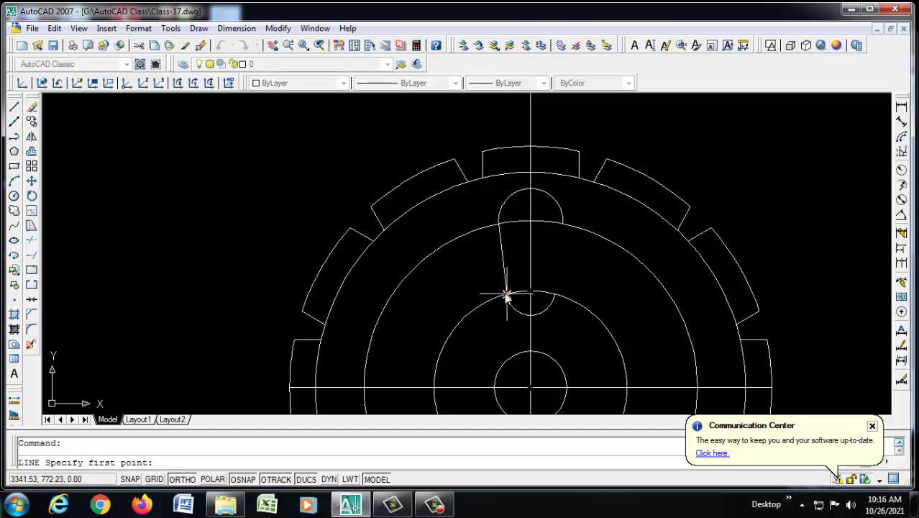
left_click(556, 295)
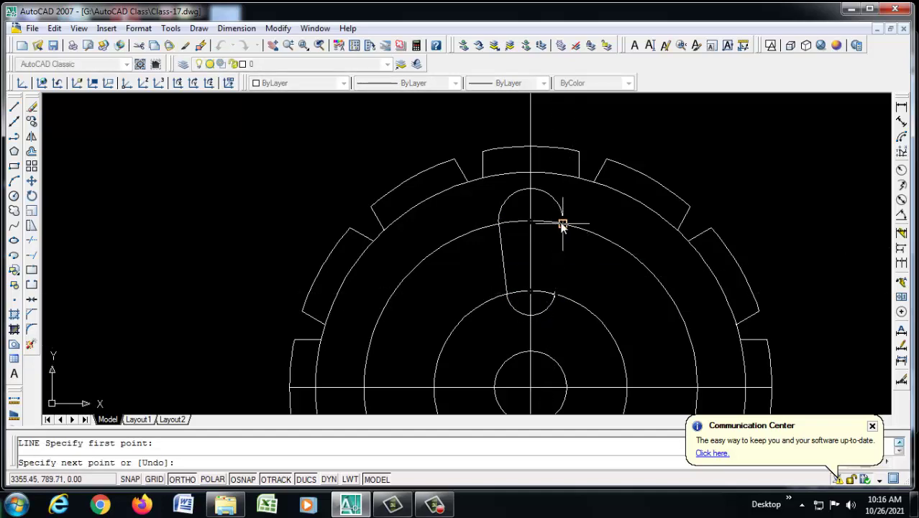
left_click(561, 224)
key("Return")
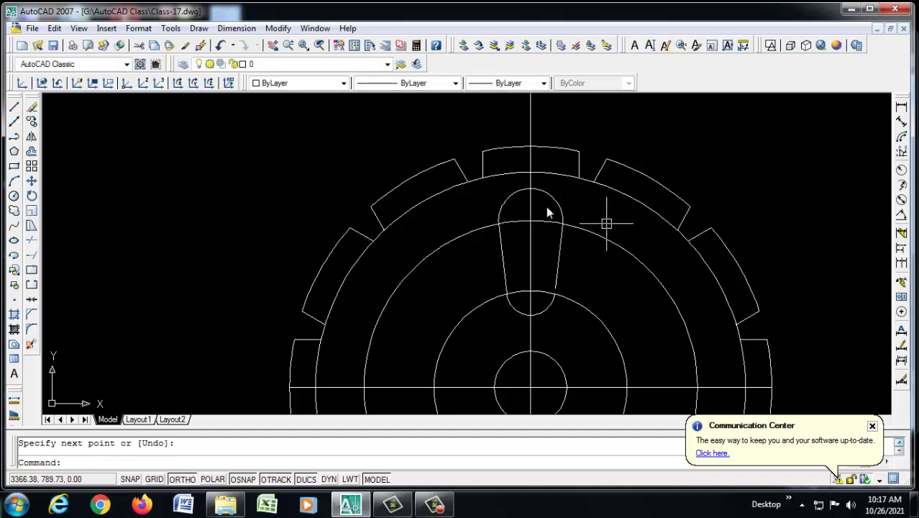
Step: Start an EXTEND with all objects as boundaries, then cancel it without changes
type("c")
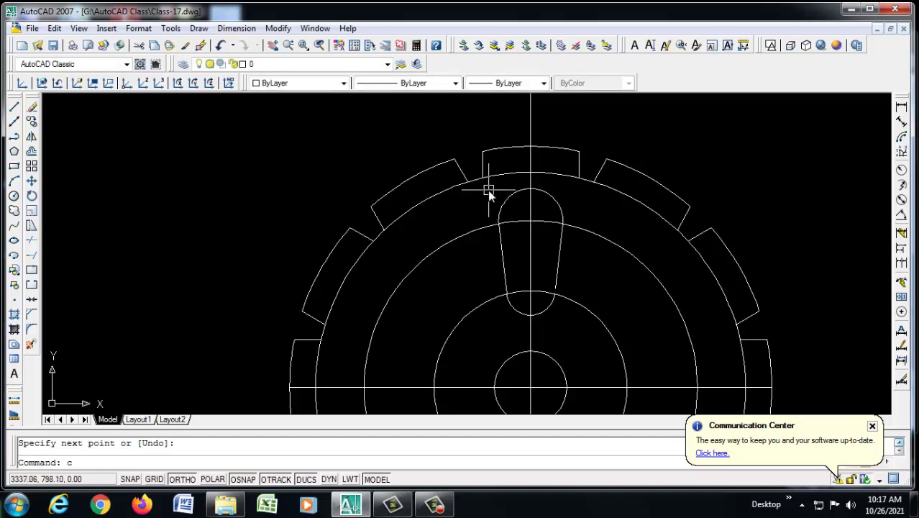
key("Escape")
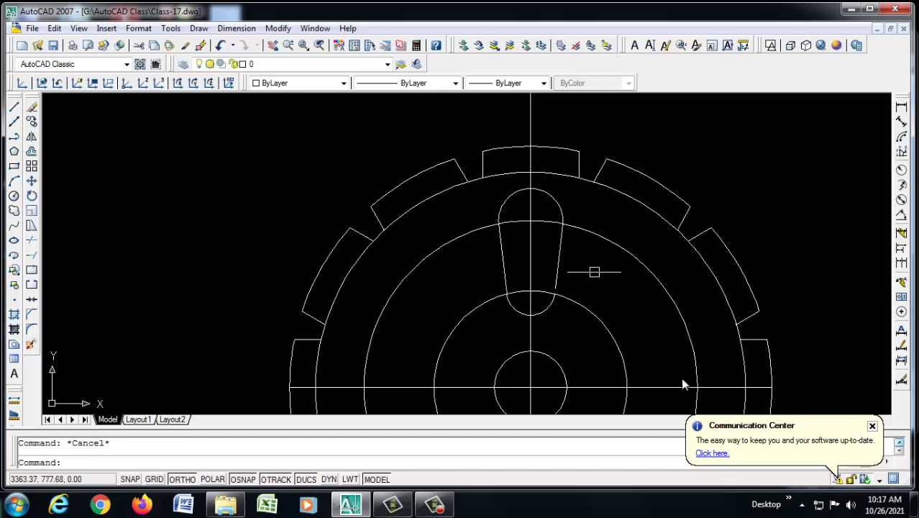
type("ex")
key("Return")
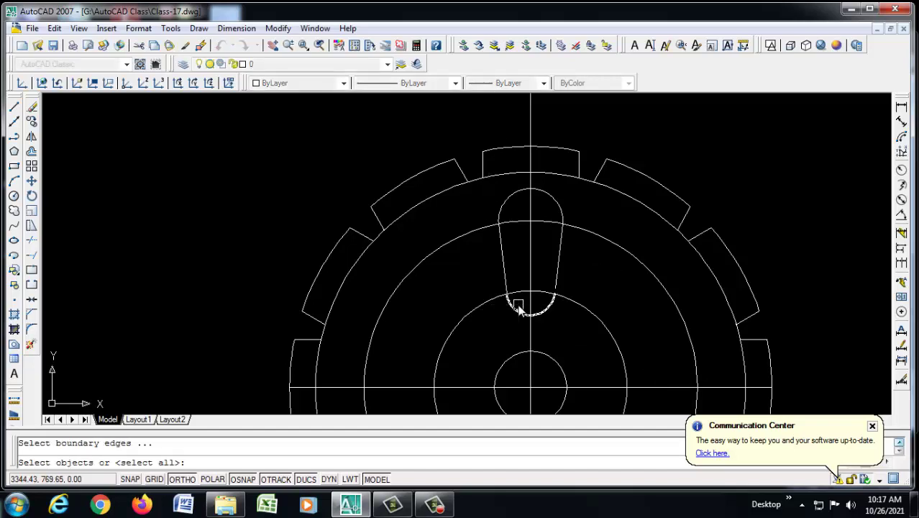
key("Return")
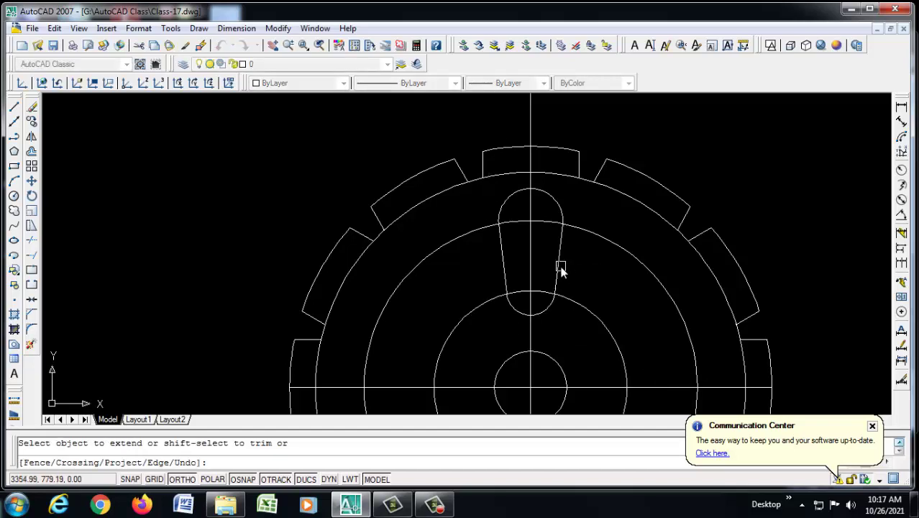
scroll(561, 270, "up", 3)
right_click(568, 275)
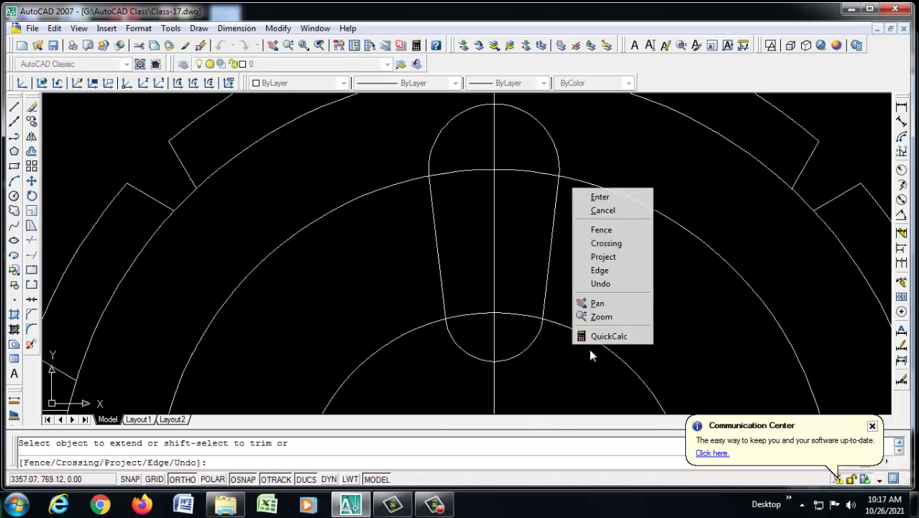
left_click(597, 197)
scroll(624, 209, "down", 5)
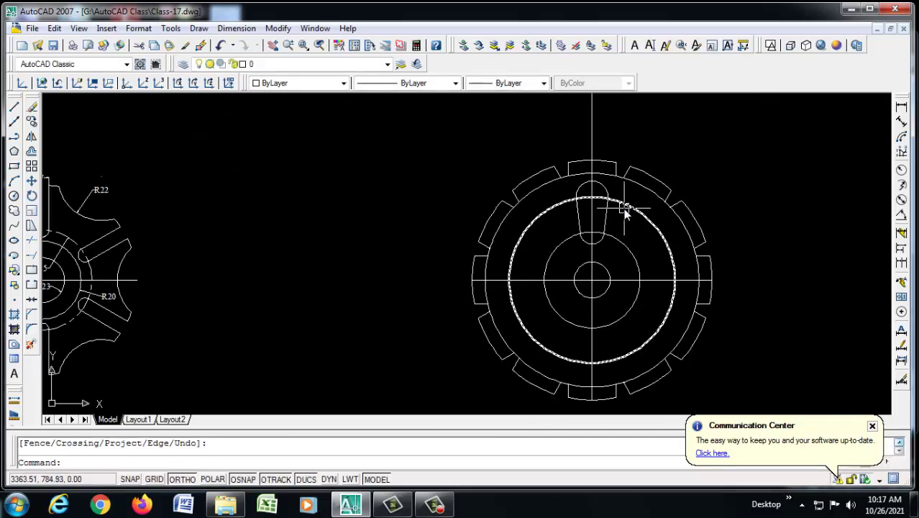
type("ar")
Step: Select the top slot's arcs and side lines as the objects to array
key("Return")
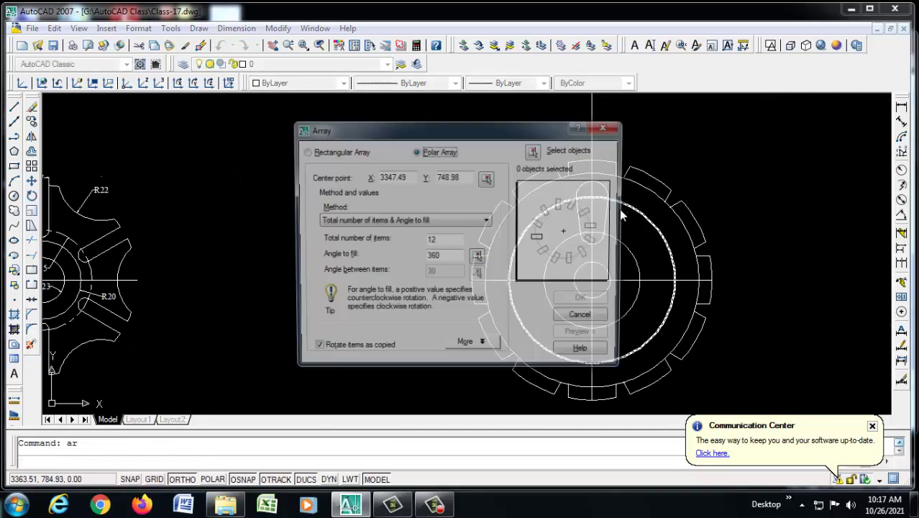
left_click(535, 151)
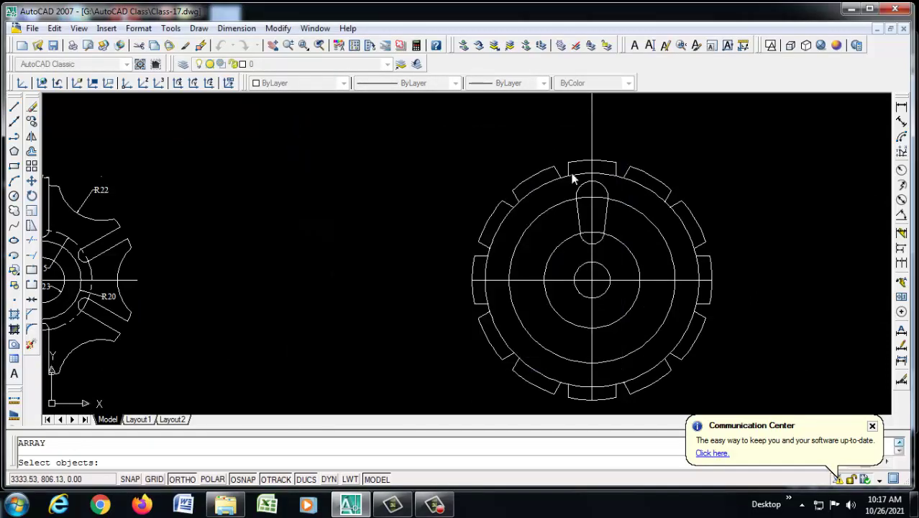
scroll(574, 180, "up", 3)
left_click(583, 183)
left_click(545, 193)
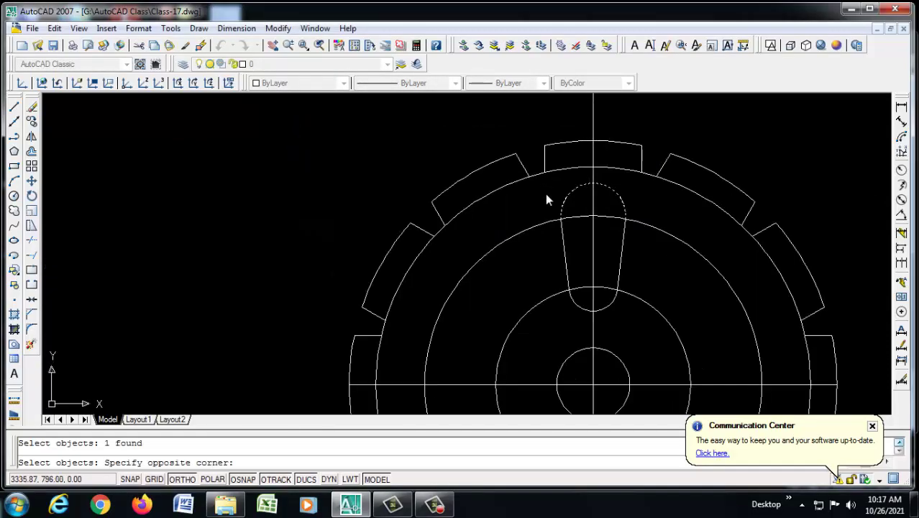
left_click(640, 327)
scroll(651, 252, "down", 4)
key("Return")
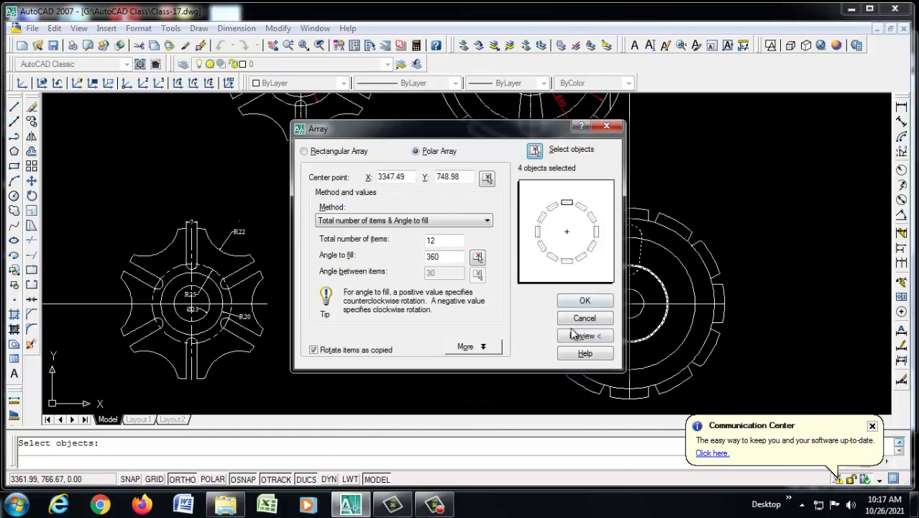
Step: Polar-array the slot with 4 total items around the gear centre, previewing and accepting
left_click(442, 241)
type("4")
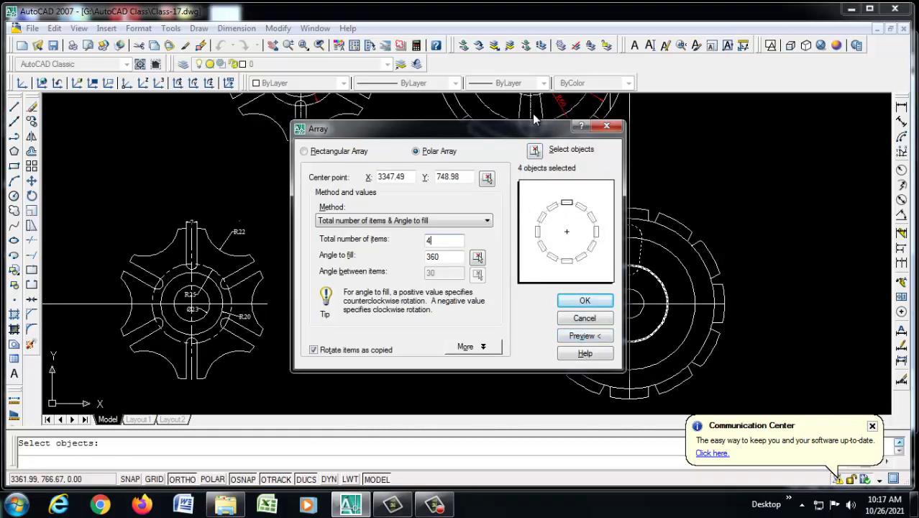
left_click(487, 179)
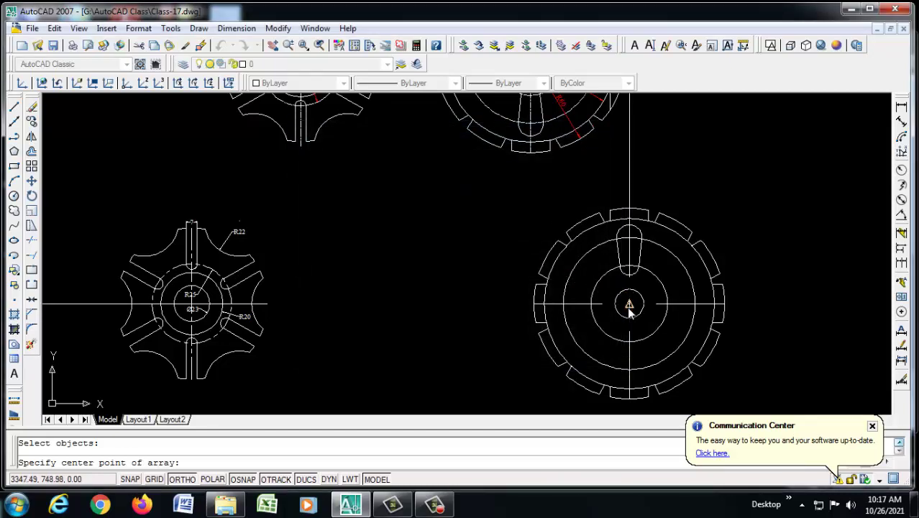
left_click(630, 303)
left_click(568, 336)
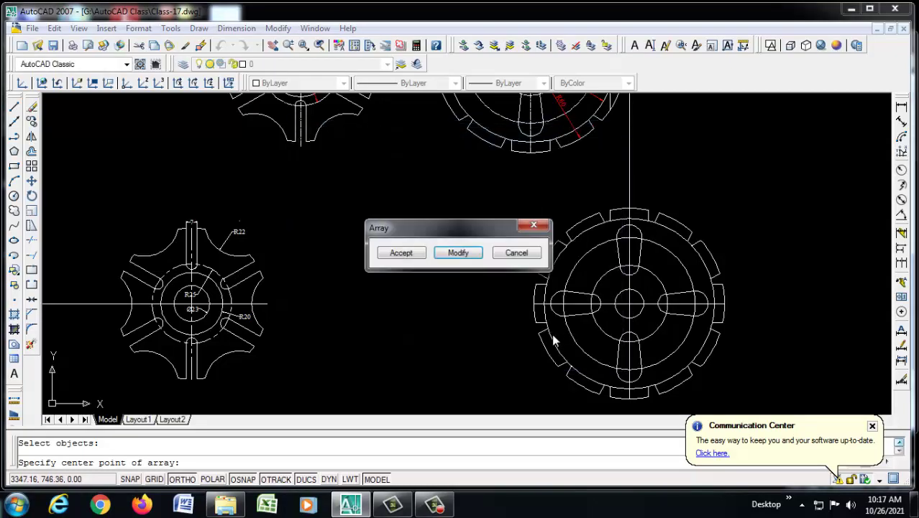
left_click(398, 260)
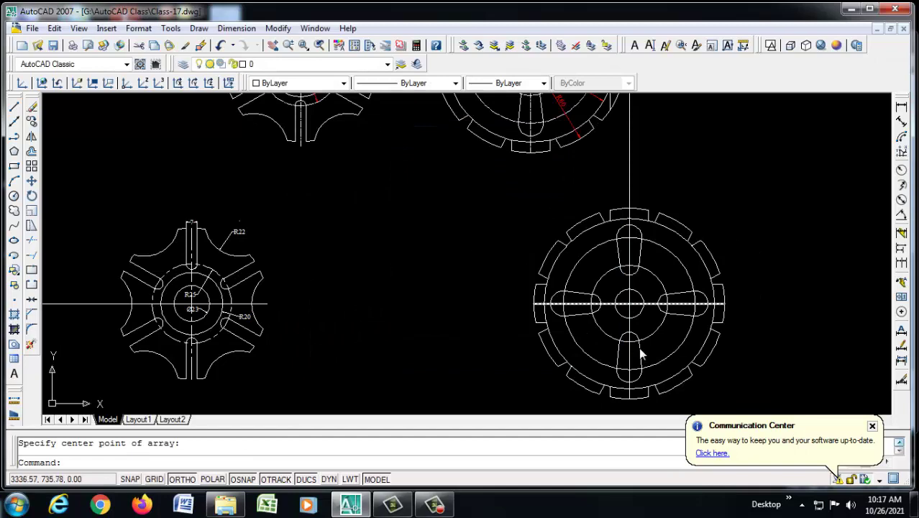
scroll(646, 351, "up", 3)
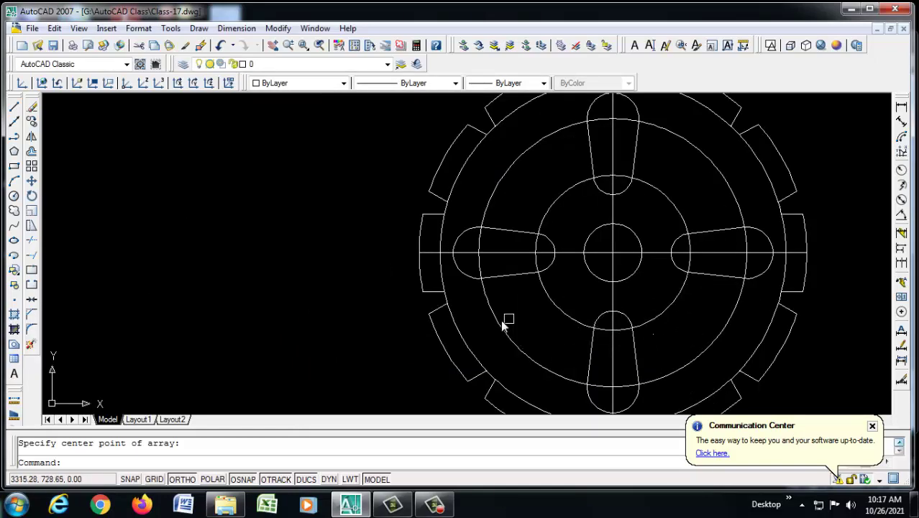
scroll(511, 315, "down", 5)
scroll(502, 238, "up", 4)
scroll(486, 211, "up", 4)
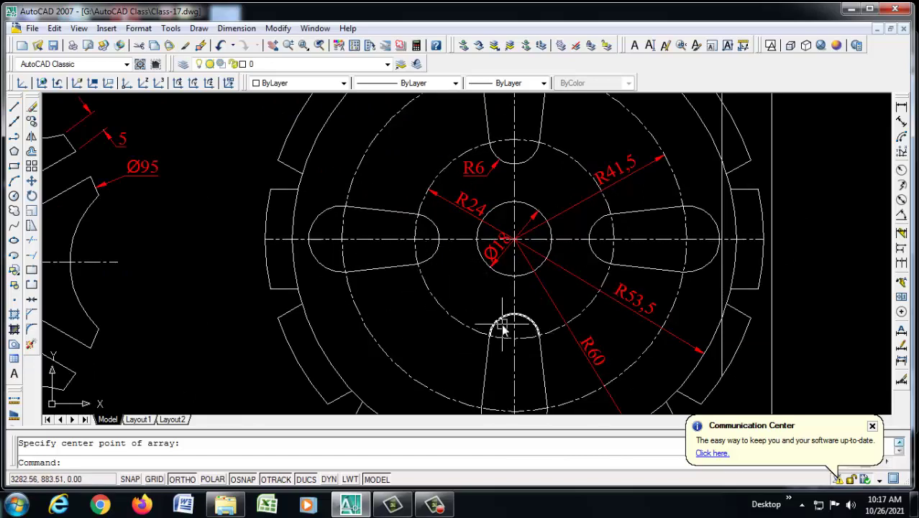
scroll(511, 267, "down", 4)
scroll(521, 201, "down", 1)
scroll(519, 180, "down", 4)
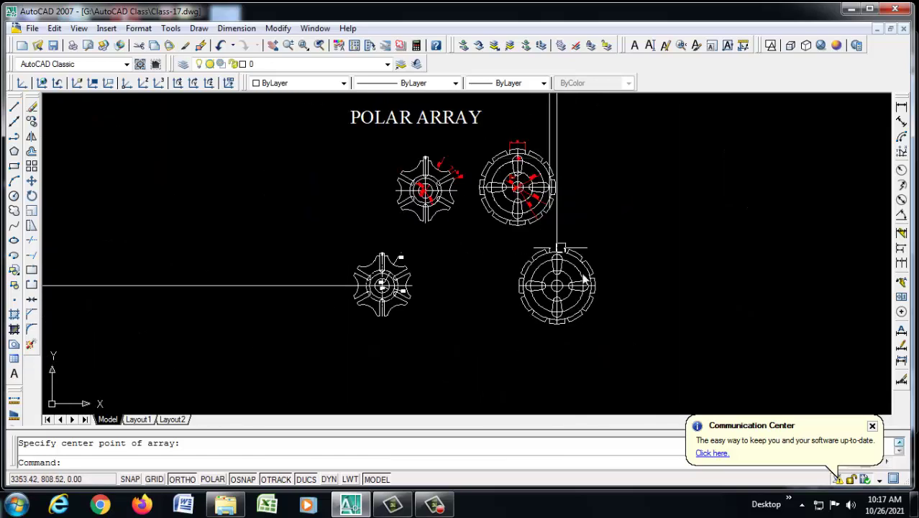
scroll(518, 191, "up", 10)
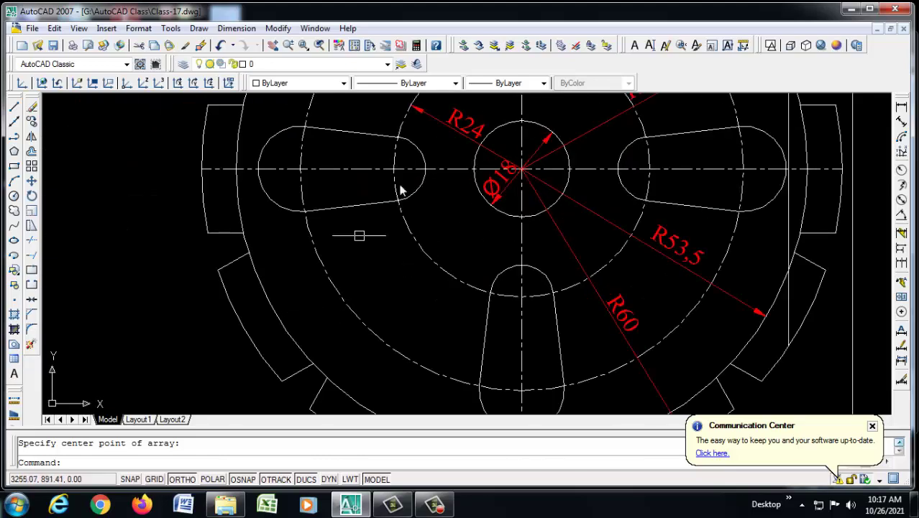
scroll(425, 216, "down", 7)
scroll(528, 387, "up", 3)
Step: Give the gear's slot circles the CENTER linetype
left_click_drag(484, 312, 433, 283)
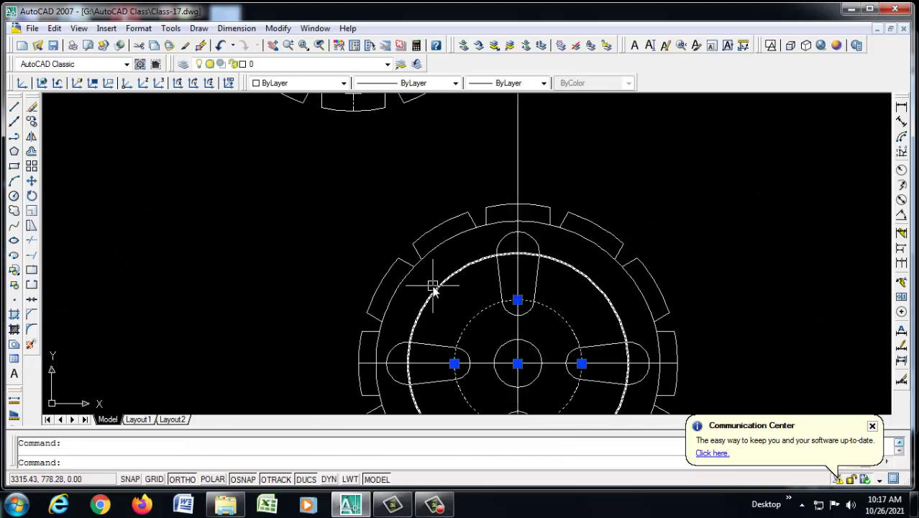
left_click(395, 86)
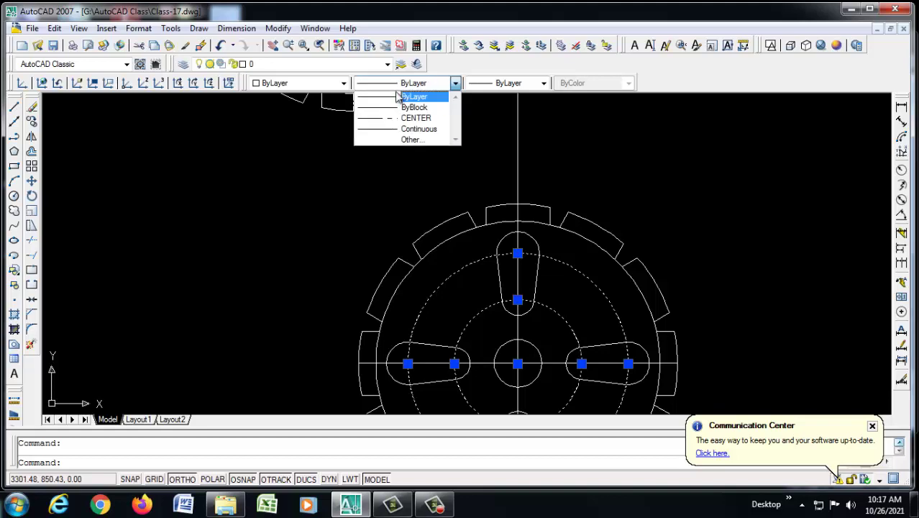
left_click(414, 115)
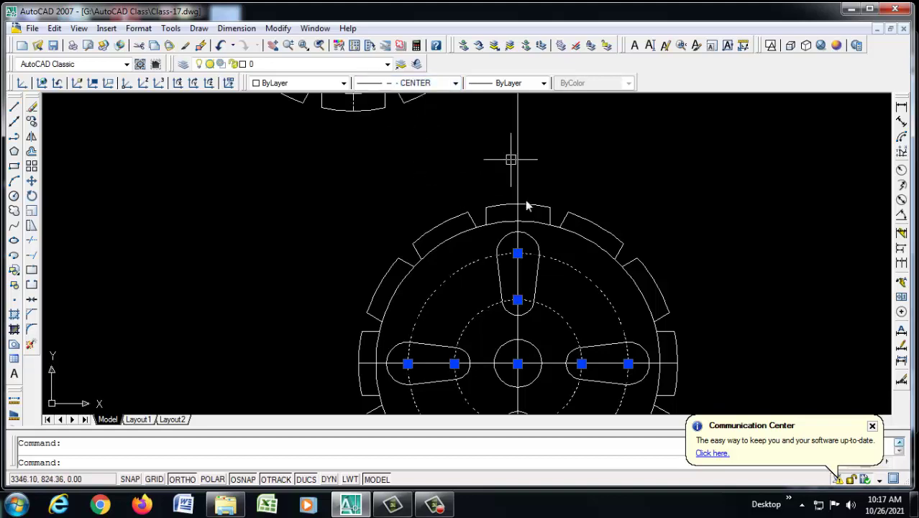
scroll(525, 204, "down", 1)
scroll(525, 202, "down", 2)
key("Escape")
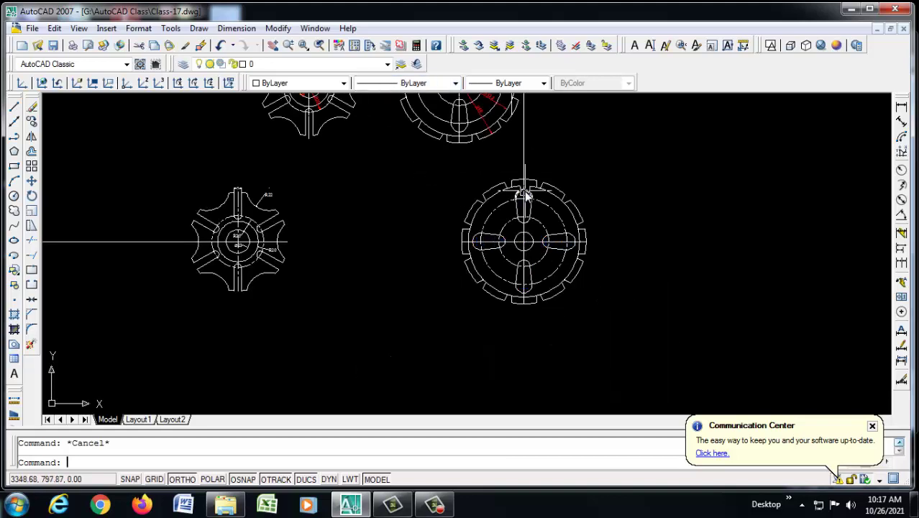
Step: Set the horizontal centre line to the CENTER linetype
scroll(499, 248, "up", 4)
left_click(612, 224)
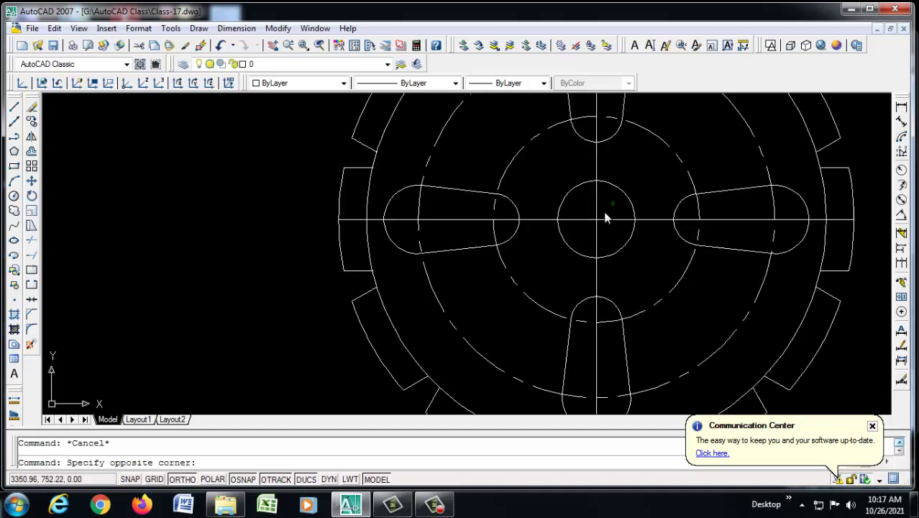
left_click(586, 228)
left_click(380, 84)
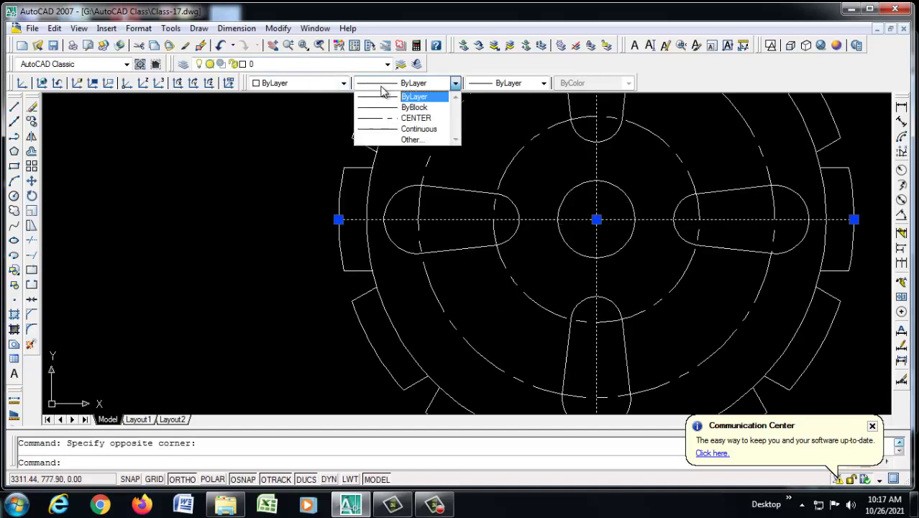
left_click(417, 118)
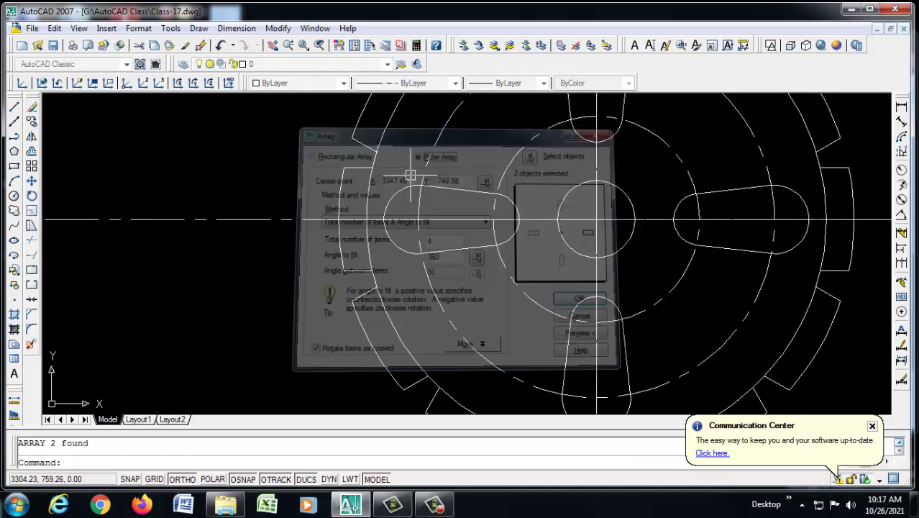
left_click(623, 213)
left_click(594, 226)
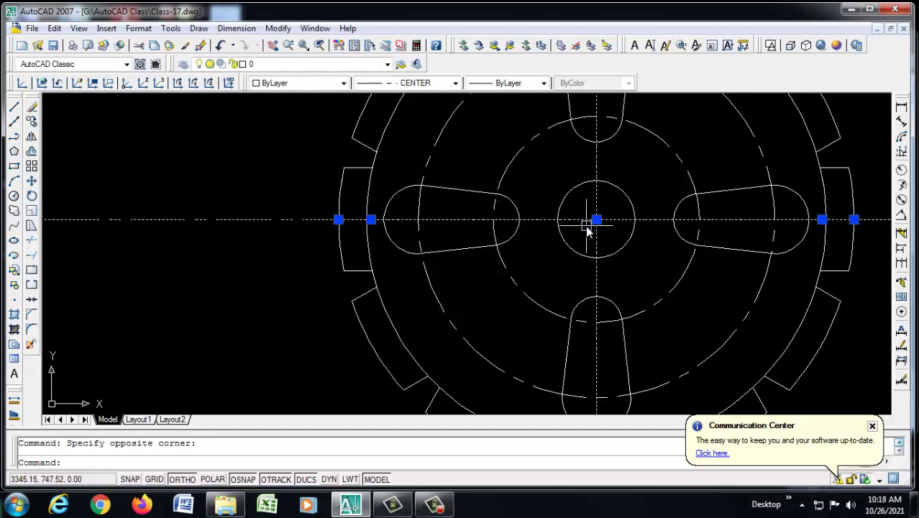
left_click(378, 85)
left_click(397, 127)
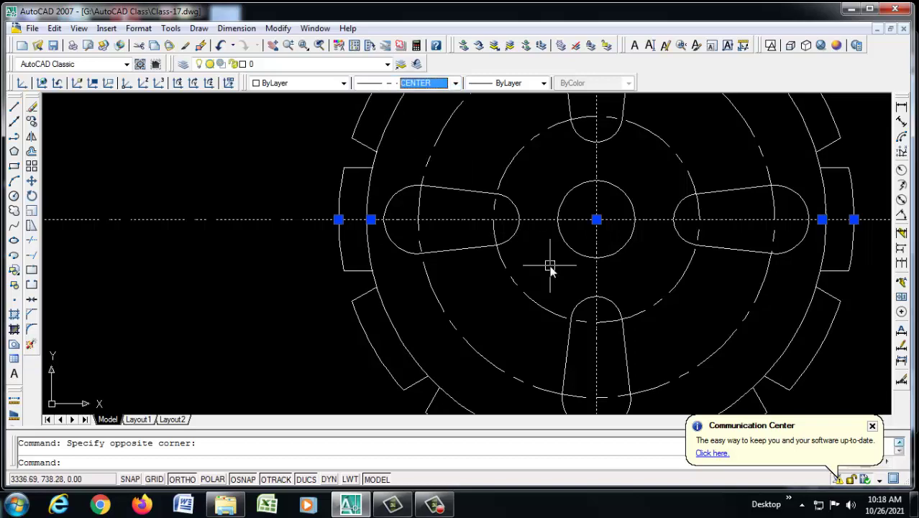
key("Escape")
Step: Erase the surplus centre-line segments, including the piece right of the gear
scroll(550, 268, "down", 2)
scroll(592, 219, "down", 2)
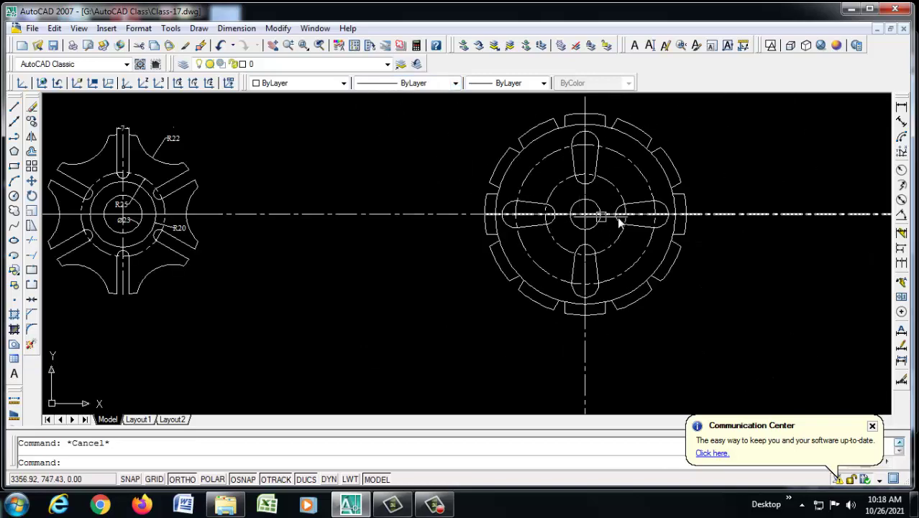
left_click(532, 214)
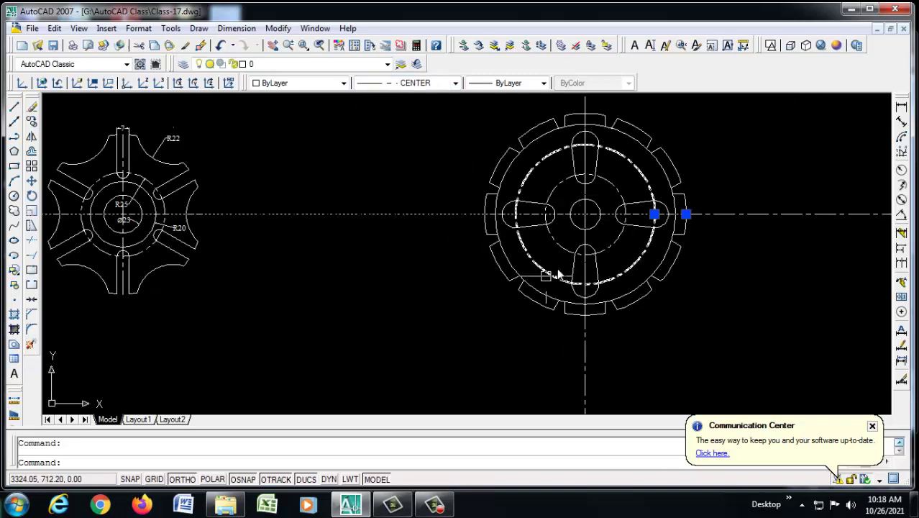
left_click(585, 309)
key("Delete")
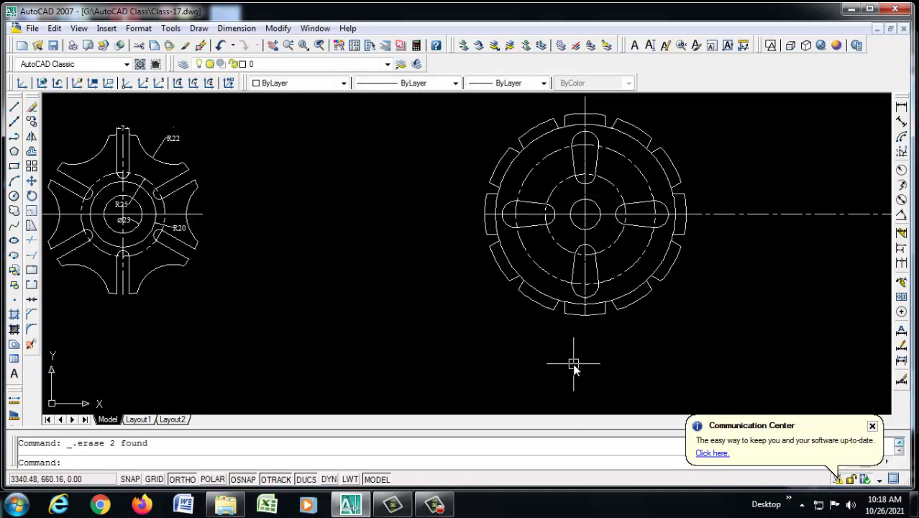
left_click(786, 212)
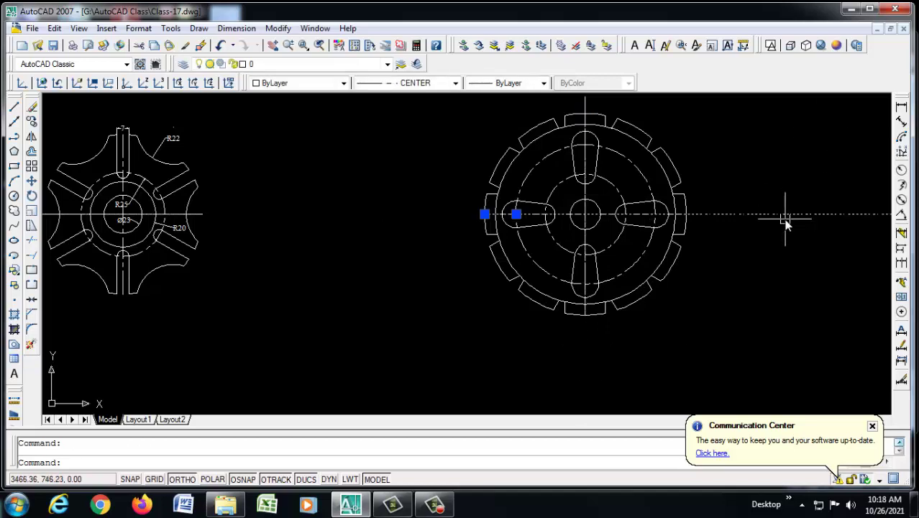
key("Delete")
scroll(660, 289, "down", 2)
scroll(647, 199, "up", 1)
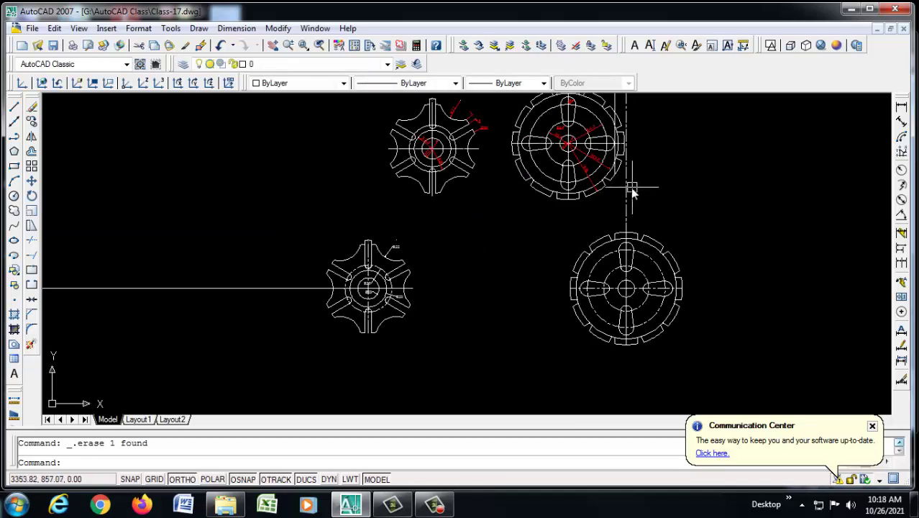
left_click(627, 191)
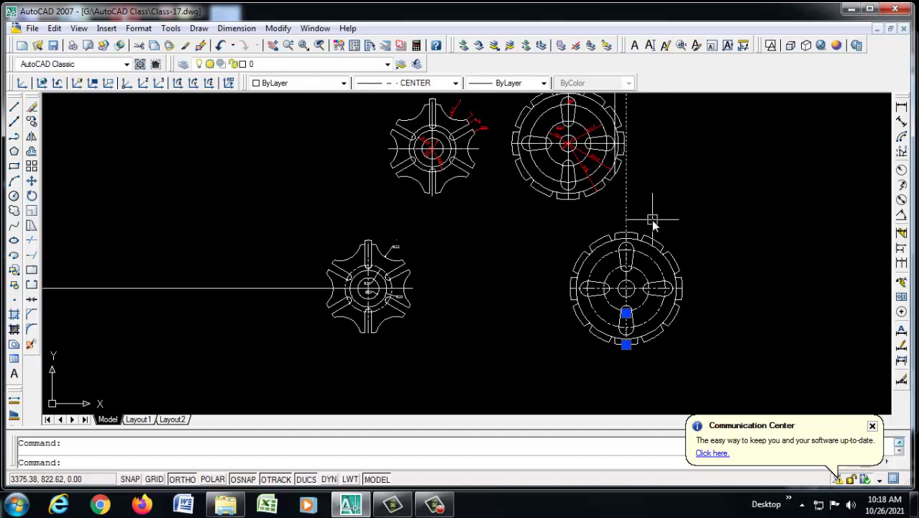
Step: Start a TRIM with all objects as cutting edges, then cancel it
key("Escape")
type("r")
key("Return")
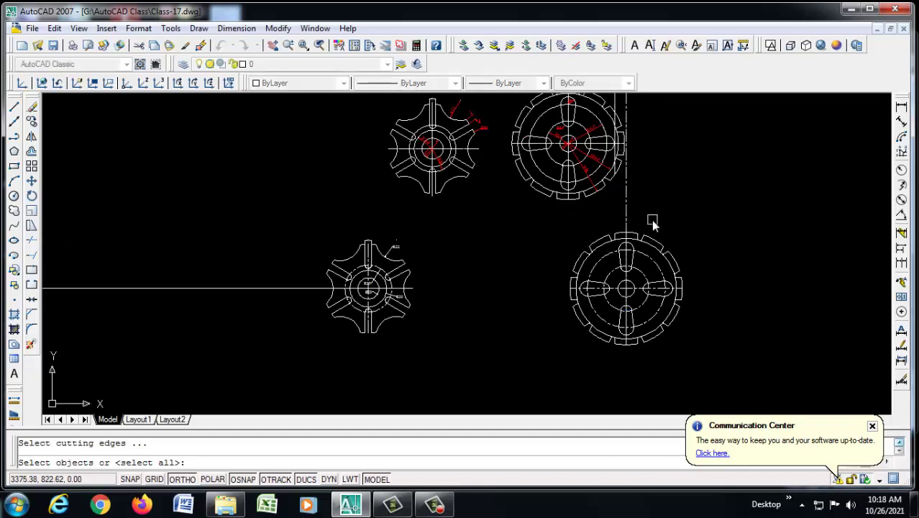
scroll(683, 270, "up", 3)
key("Return")
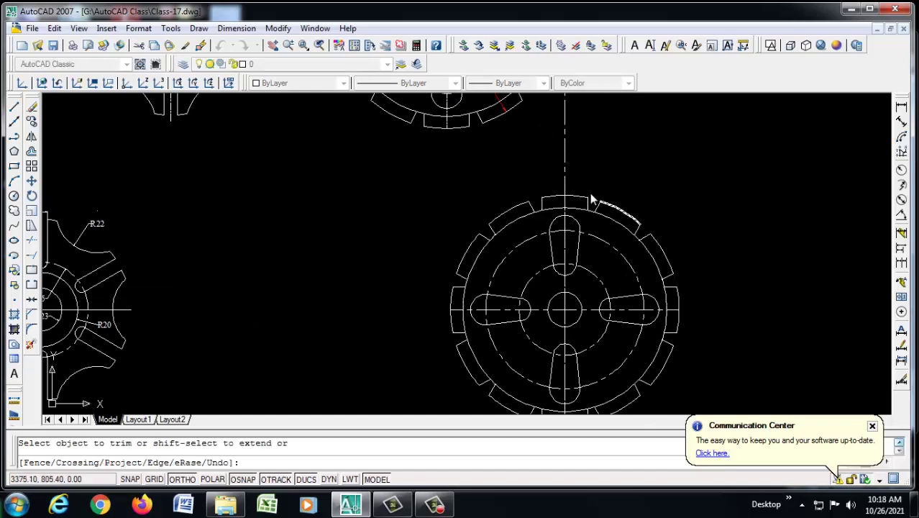
scroll(558, 175, "down", 3)
right_click(587, 183)
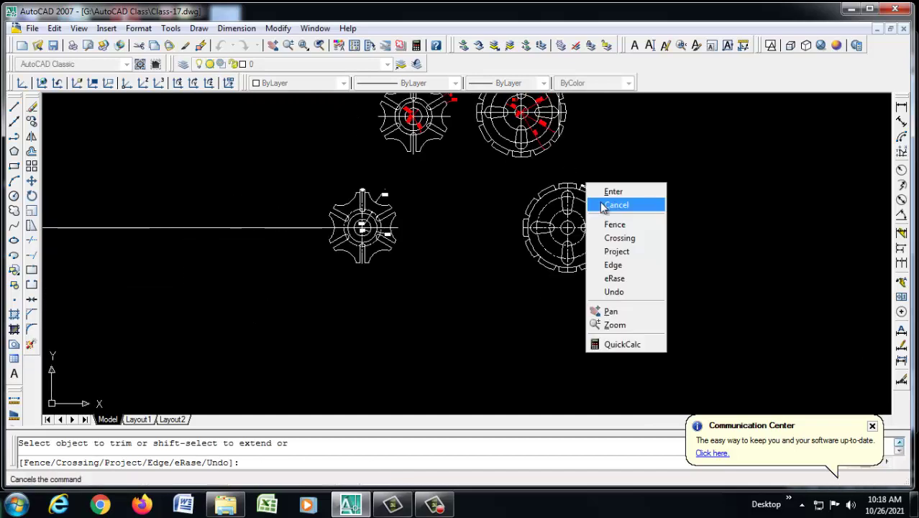
left_click(607, 205)
scroll(613, 237, "down", 3)
scroll(613, 237, "up", 3)
Step: Delete the stray piece on the upper-right gear and the long horizontal line on the left
middle_click_drag(604, 213, 604, 305)
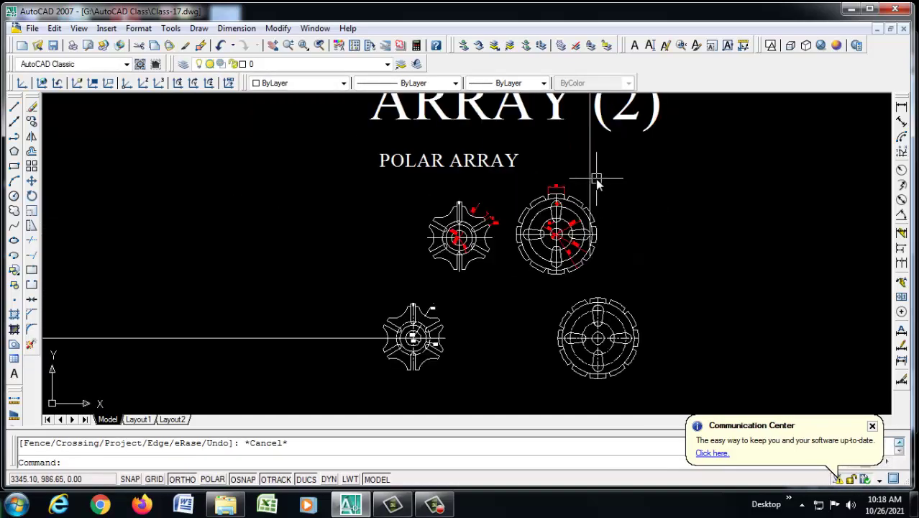
left_click(591, 238)
key("Delete")
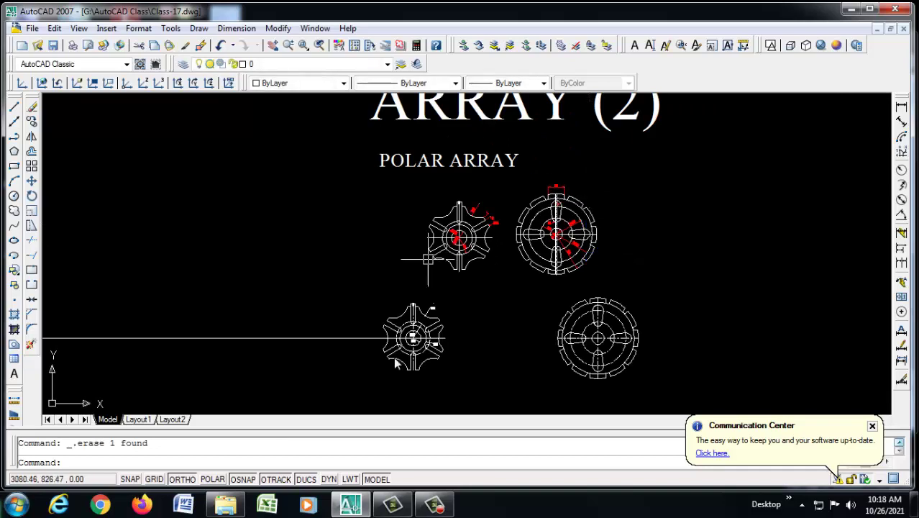
scroll(442, 342, "up", 3)
left_click(246, 303)
left_click(195, 369)
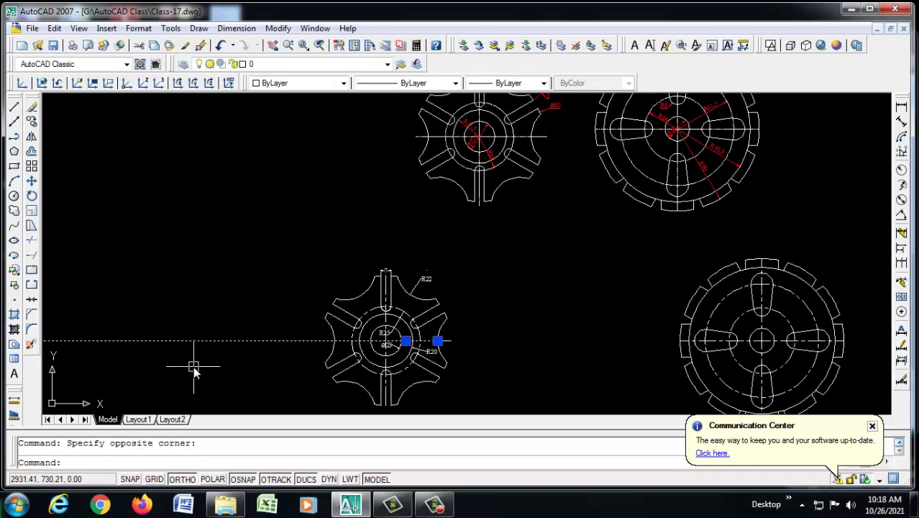
key("Delete")
scroll(400, 193, "down", 2)
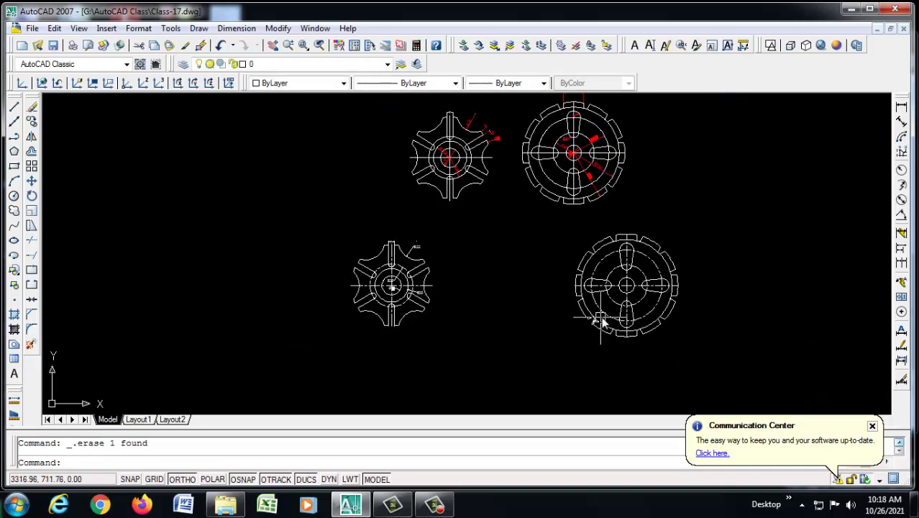
scroll(691, 289, "up", 2)
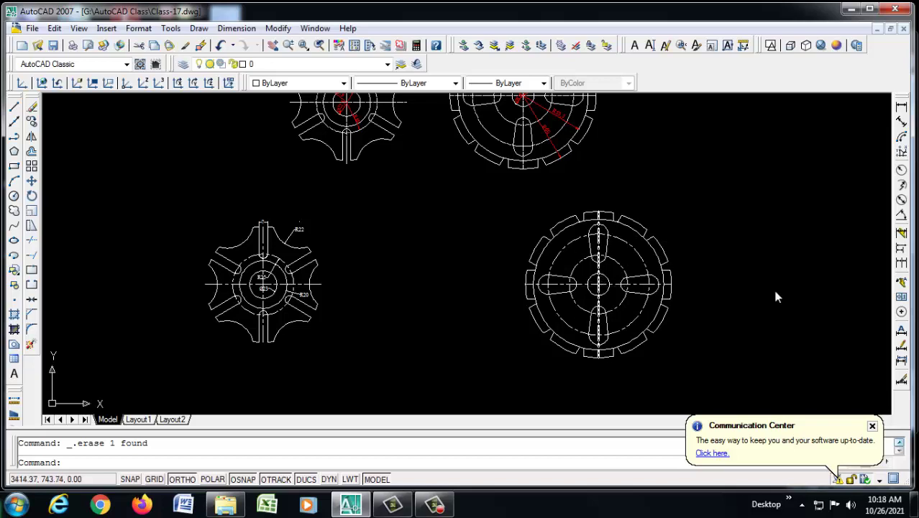
Step: Add a 24 linear dimension between the top tooth's upper corners, placed above the tooth
left_click(901, 107)
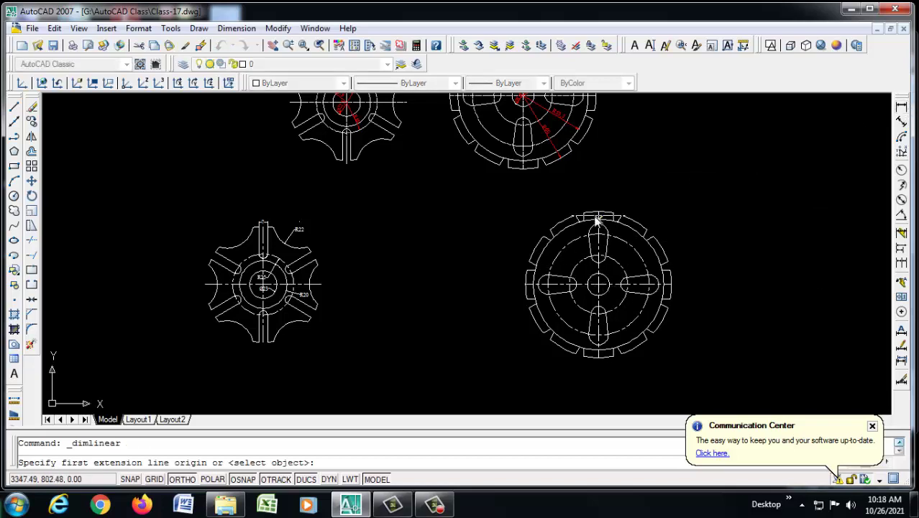
scroll(590, 217, "up", 7)
scroll(590, 215, "up", 2)
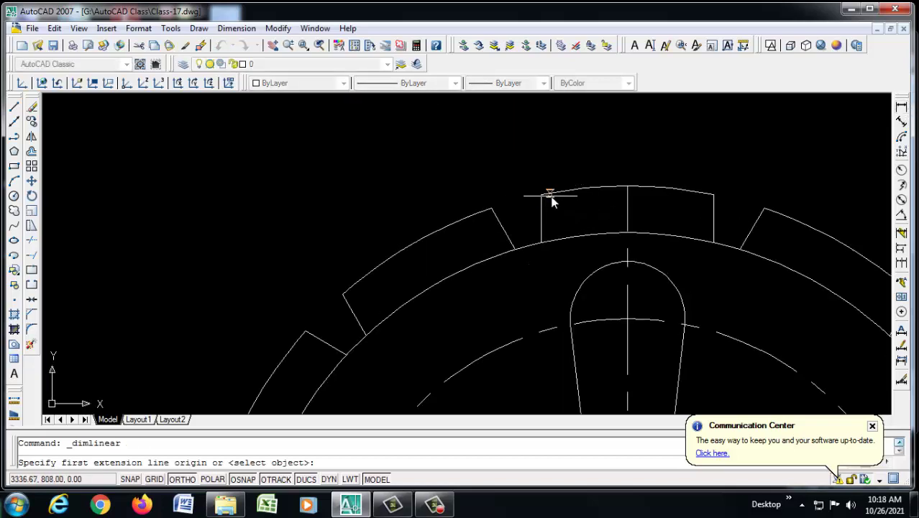
left_click(550, 194)
left_click(714, 194)
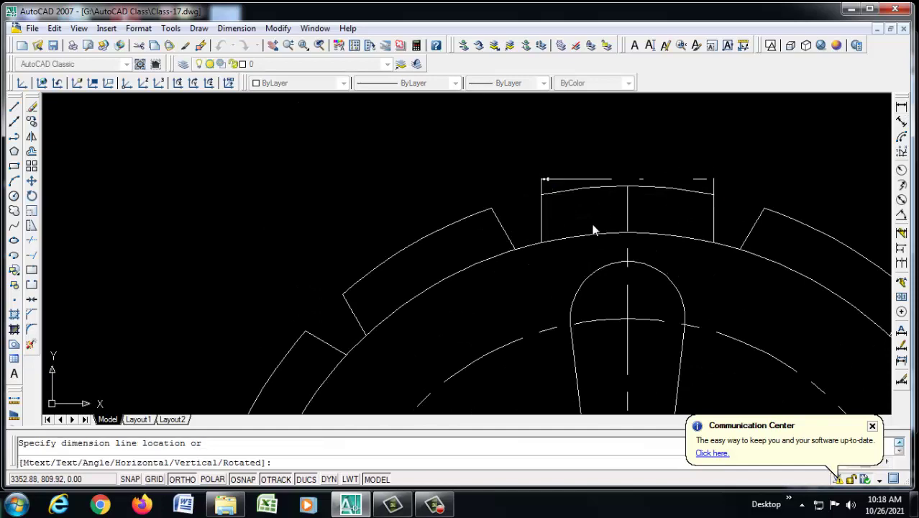
scroll(582, 241, "down", 2)
scroll(583, 162, "up", 1)
left_click(586, 142)
scroll(452, 148, "down", 2)
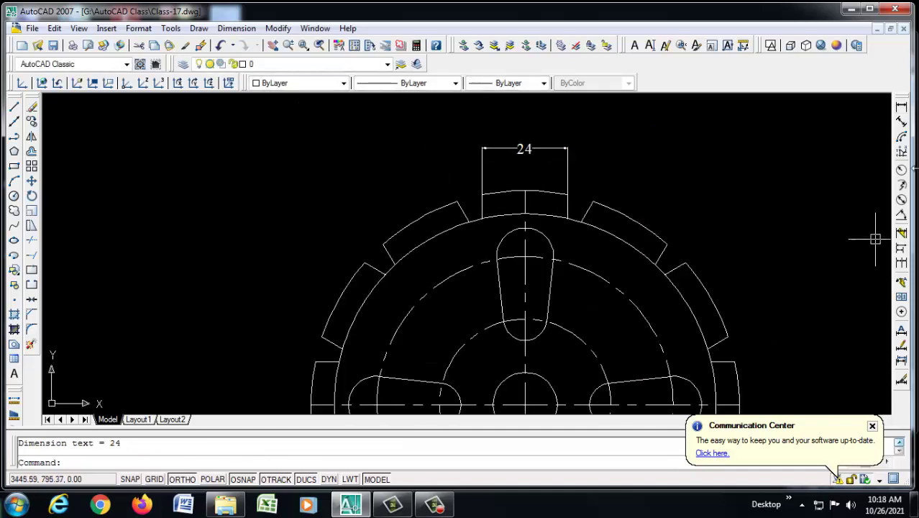
scroll(568, 135, "down", 2)
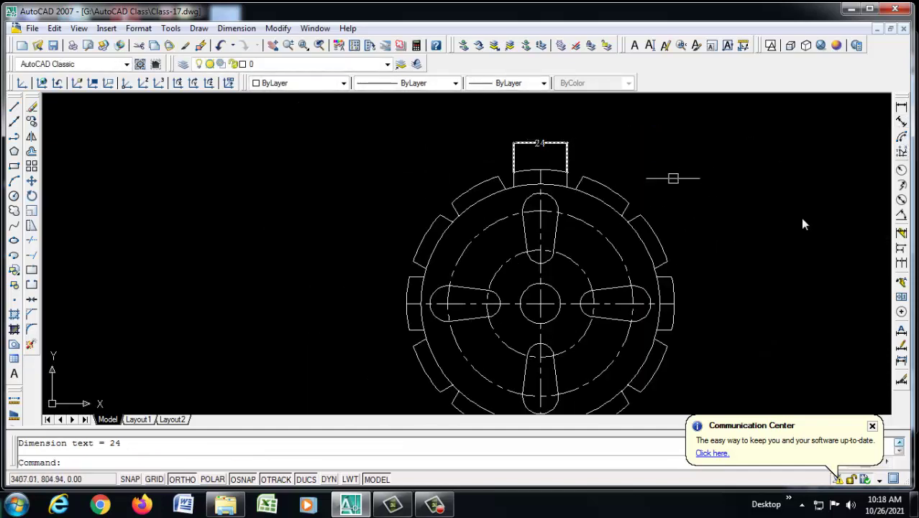
Step: Place a Ø120 diameter dimension on the outer circle, then delete it
left_click(901, 200)
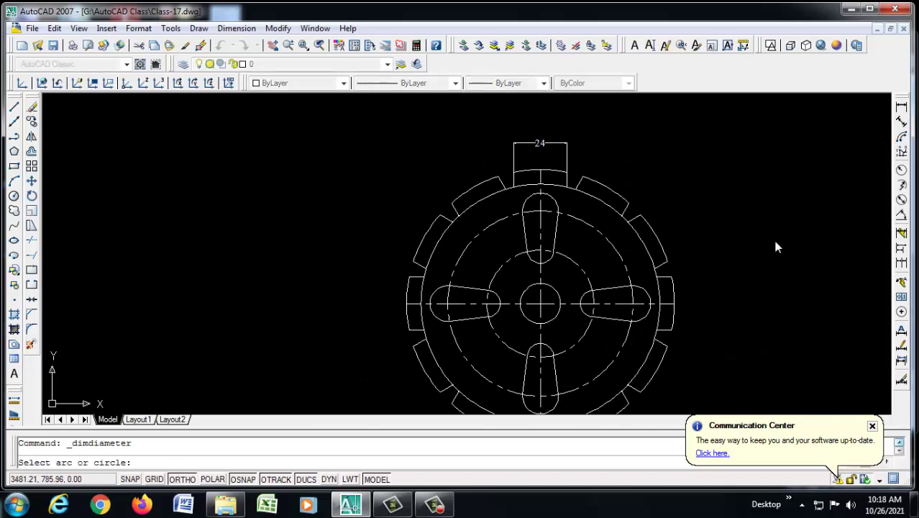
left_click(656, 233)
left_click(723, 196)
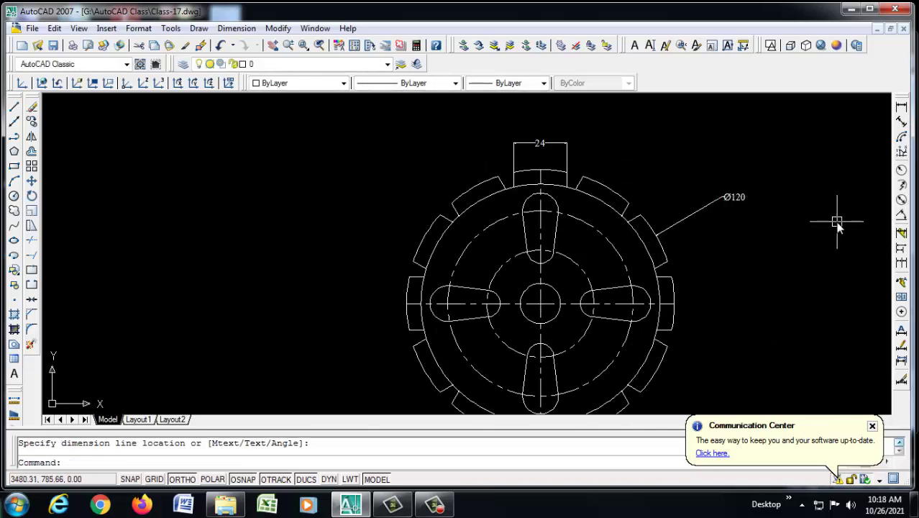
left_click(708, 213)
key("Delete")
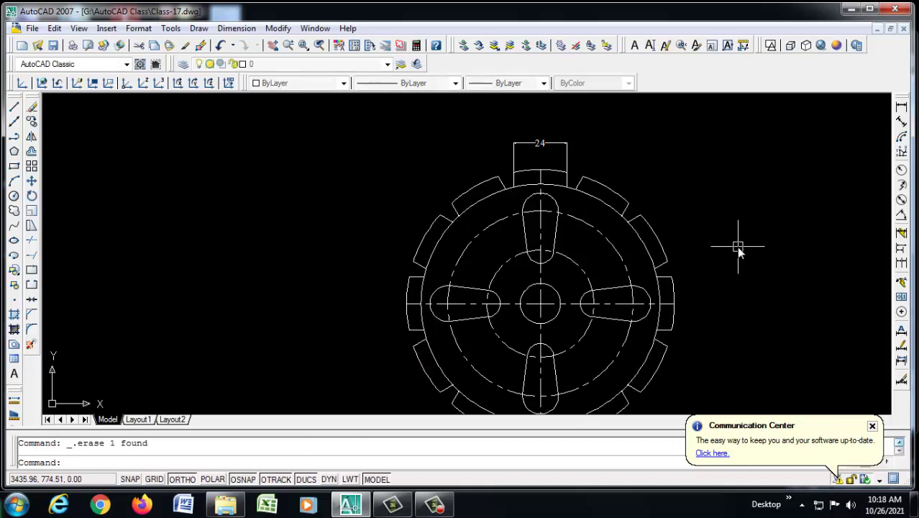
Step: Add R60, R42 and R24 radius dimensions to the outer circle and both dashed circles
left_click(901, 170)
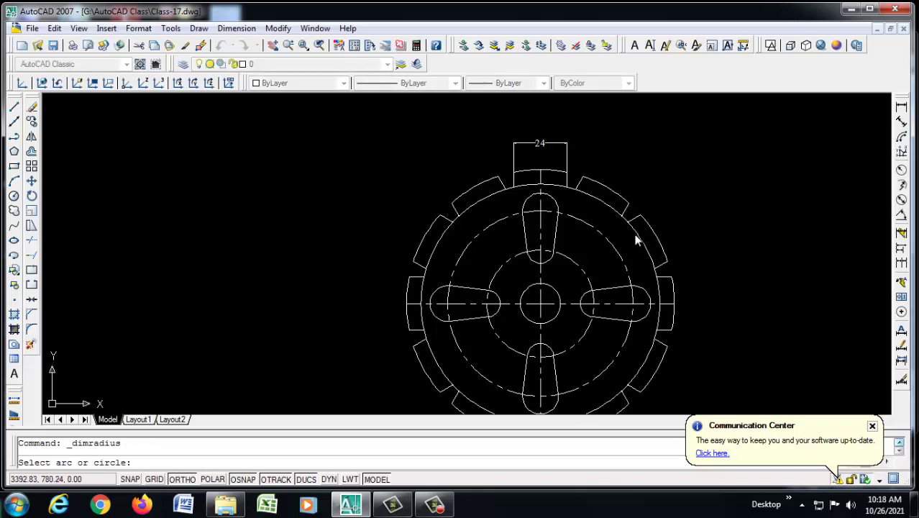
left_click(656, 233)
left_click(689, 217)
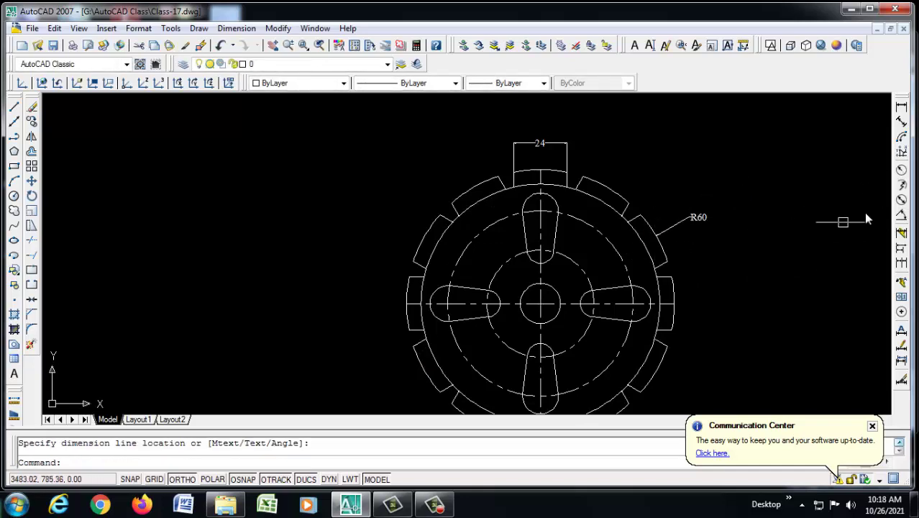
left_click(904, 184)
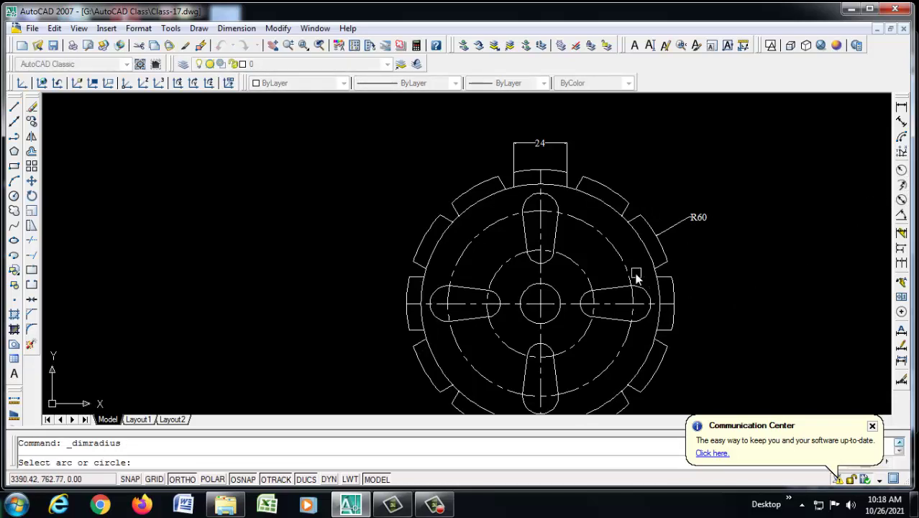
left_click(633, 270)
scroll(582, 272, "up", 3)
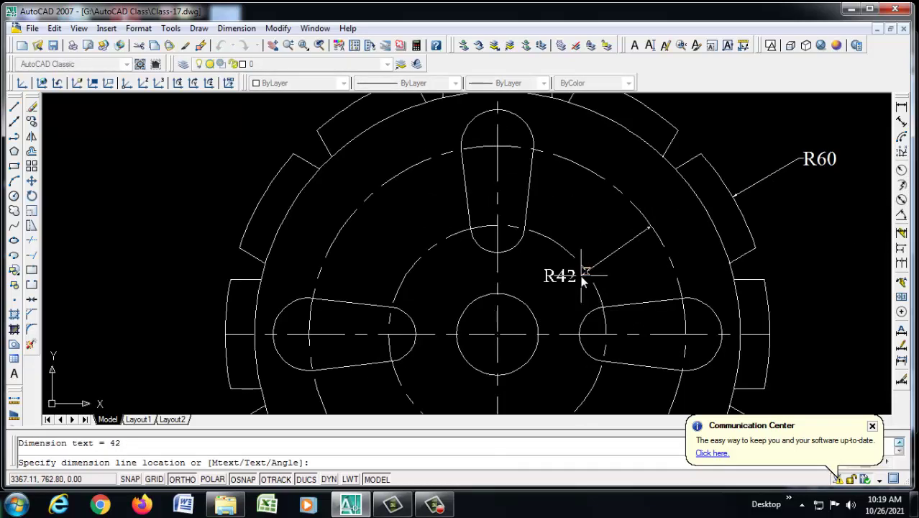
left_click(596, 222)
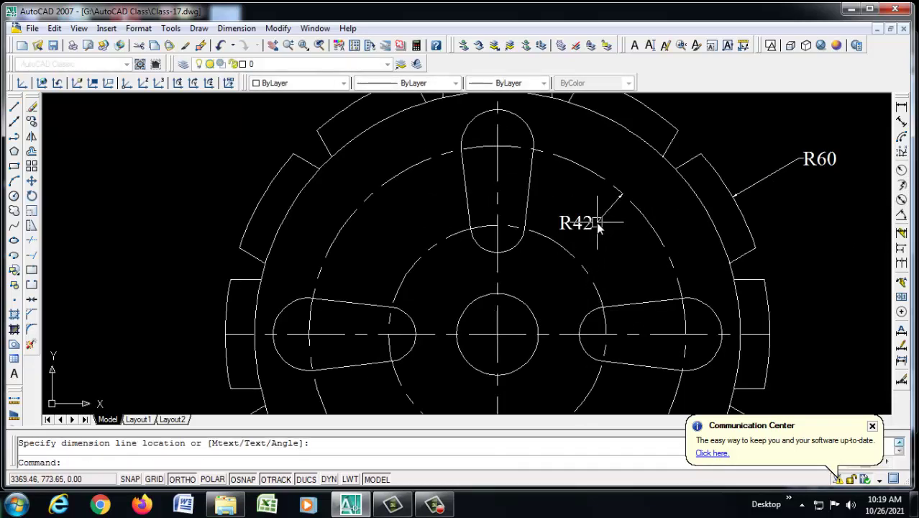
key("Return")
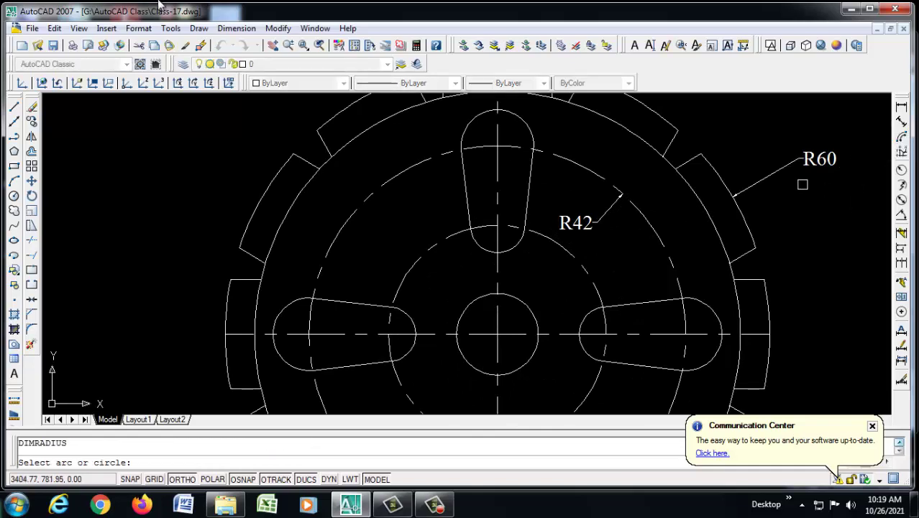
left_click(575, 263)
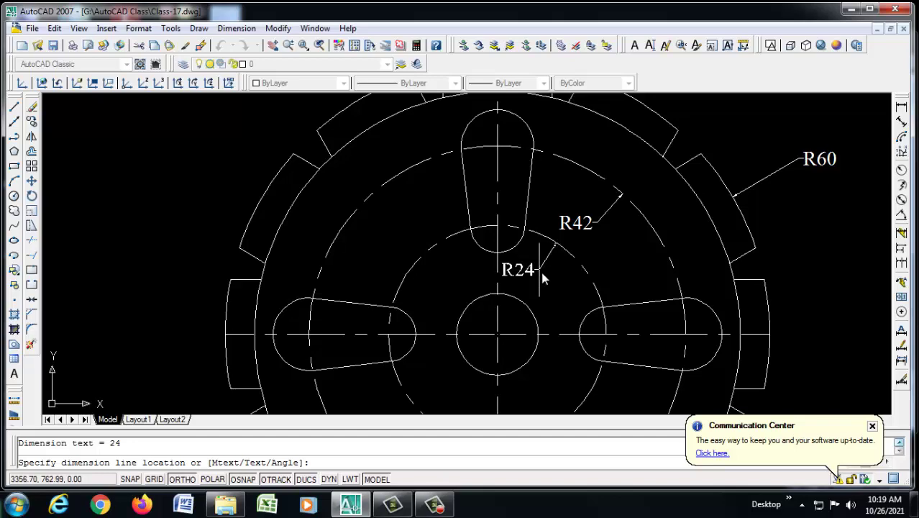
left_click(545, 271)
Step: Dimension the centre hole with a Ø18 diameter
left_click(901, 200)
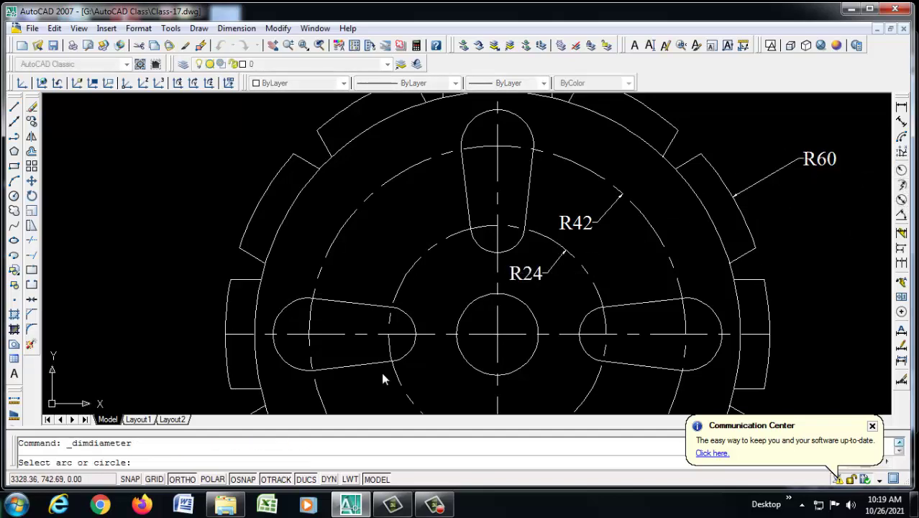
left_click(521, 315)
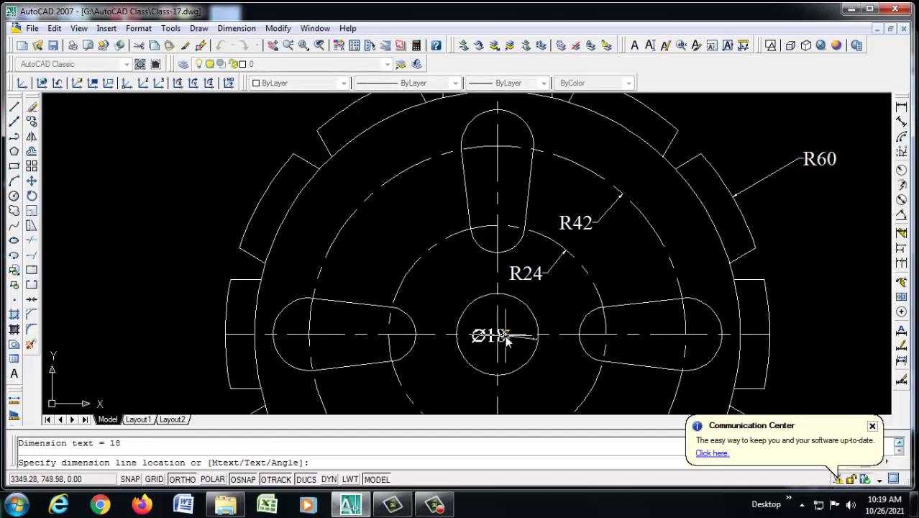
scroll(505, 335, "up", 1)
scroll(507, 327, "up", 1)
left_click(506, 320)
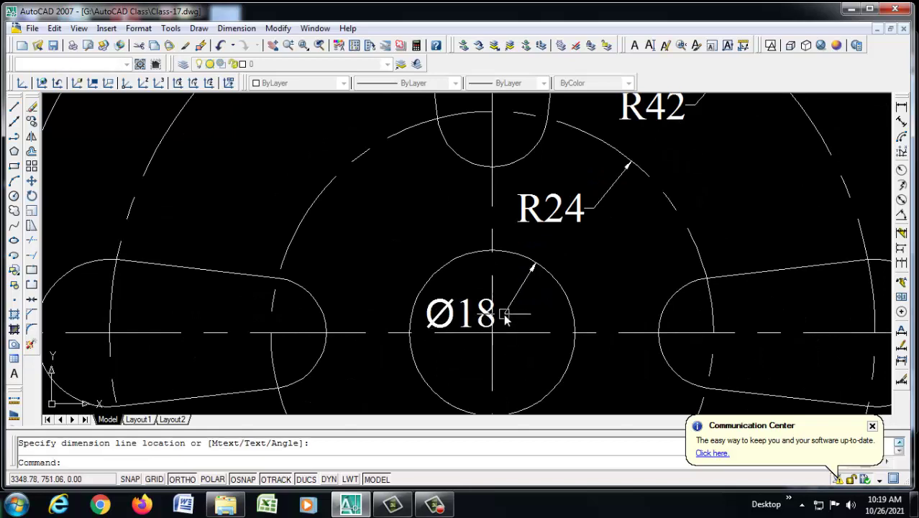
scroll(500, 237, "down", 4)
scroll(523, 231, "down", 4)
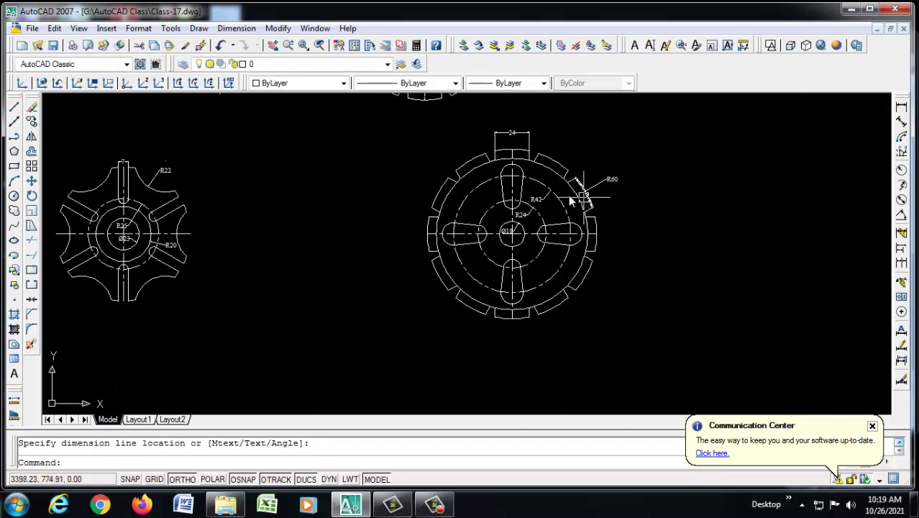
scroll(479, 205, "down", 5)
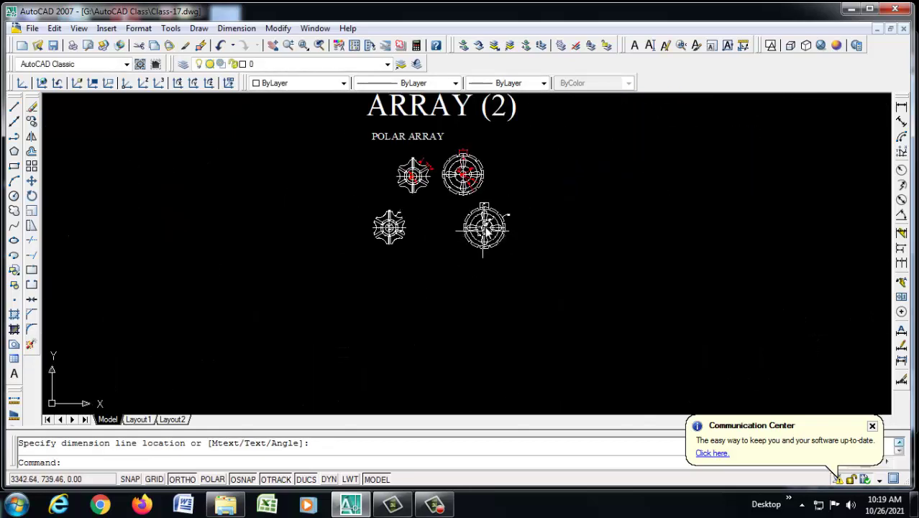
left_click(311, 45)
left_click(535, 188)
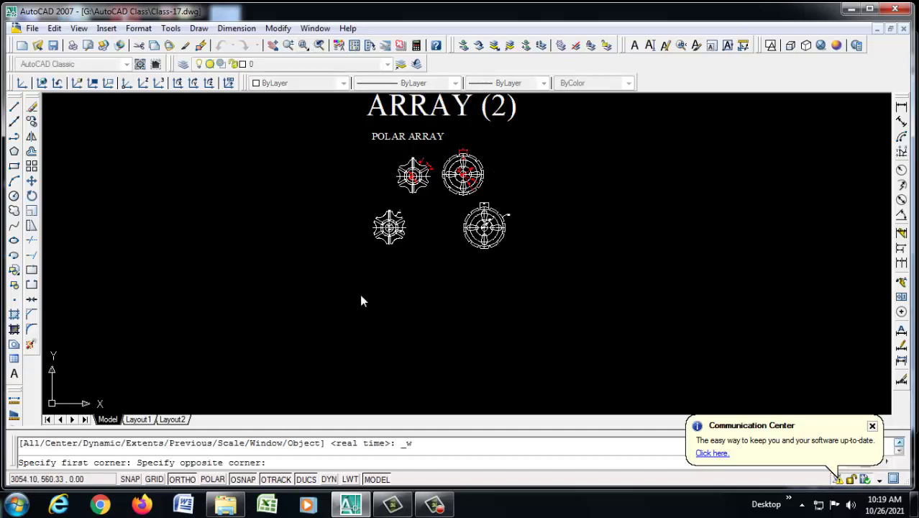
left_click(317, 288)
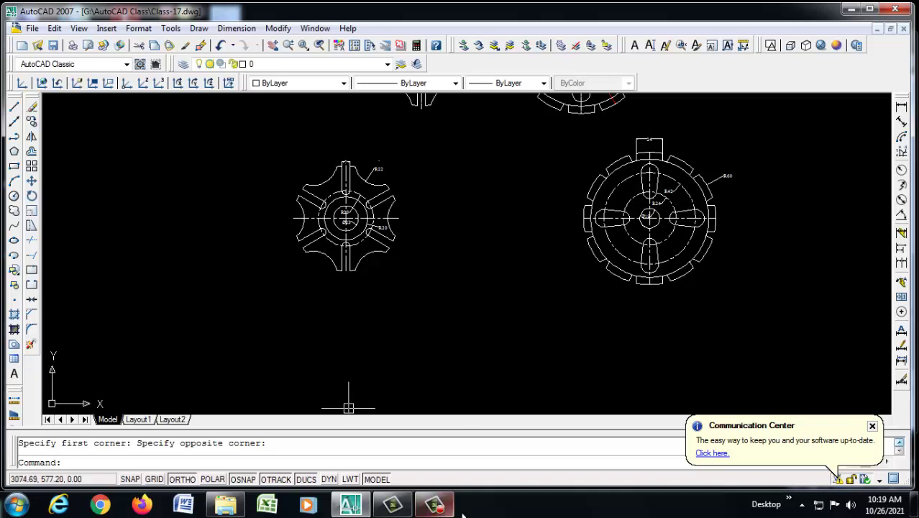
left_click(434, 504)
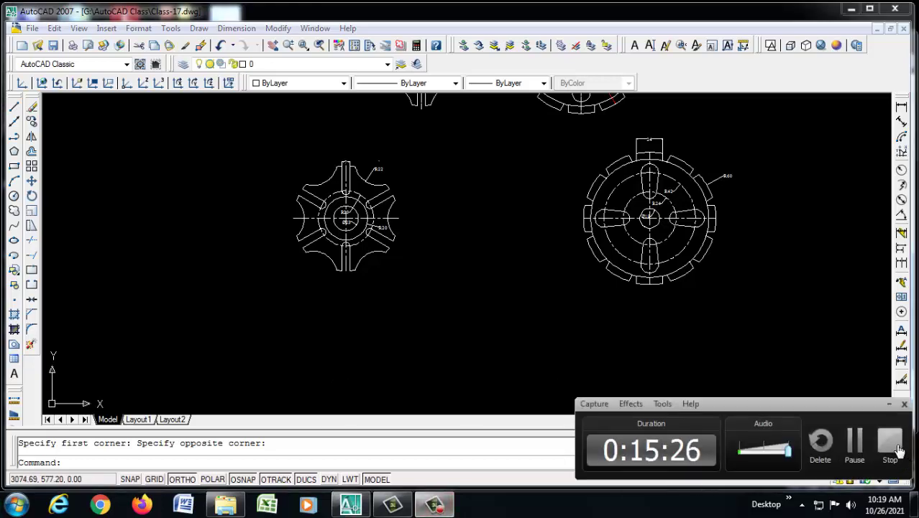